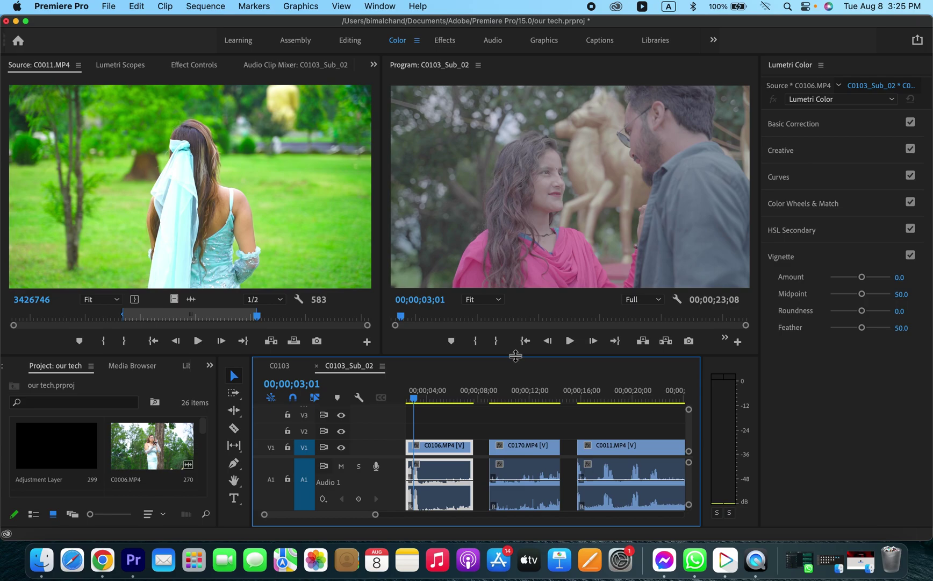
# - Load the C0106.MP4 clip into the source monitor, then scrub the sequence and park the playhead at 00;00;03;26
pyautogui.click(442, 449)
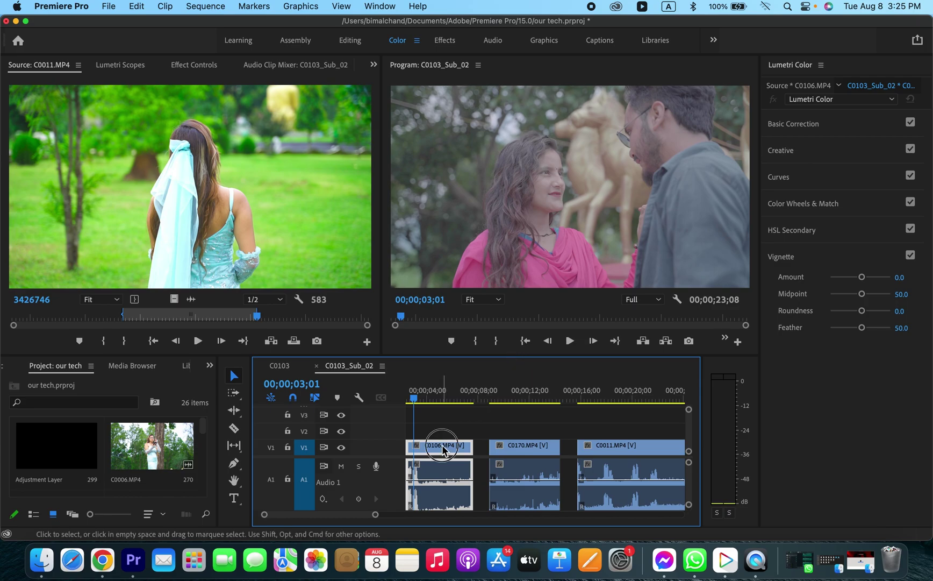
pyautogui.doubleClick(442, 449)
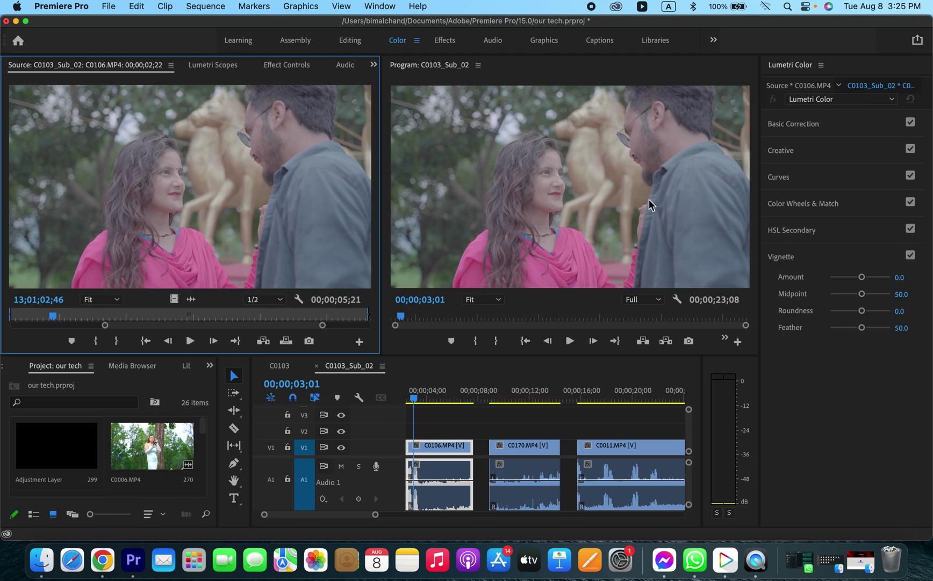
pyautogui.moveTo(424, 398); pyautogui.dragTo(614, 398)
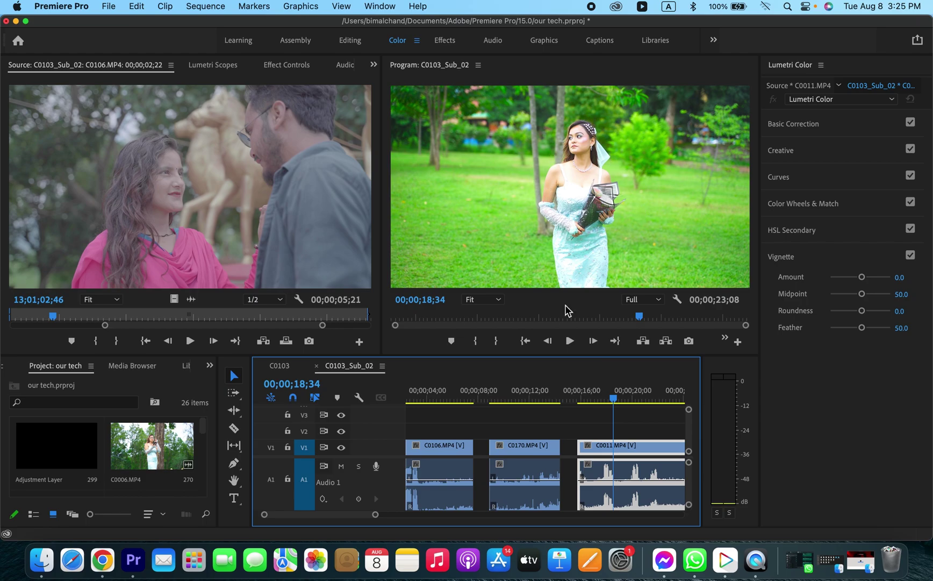
pyautogui.moveTo(614, 398); pyautogui.dragTo(437, 402)
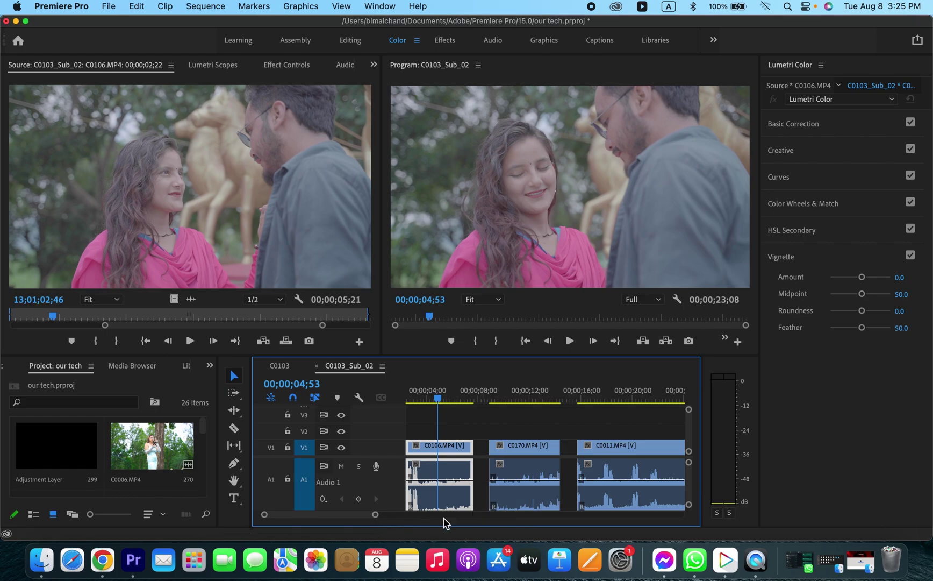
pyautogui.moveTo(688, 505); pyautogui.dragTo(693, 510)
pyautogui.click(436, 397)
pyautogui.moveTo(436, 397); pyautogui.dragTo(420, 397)
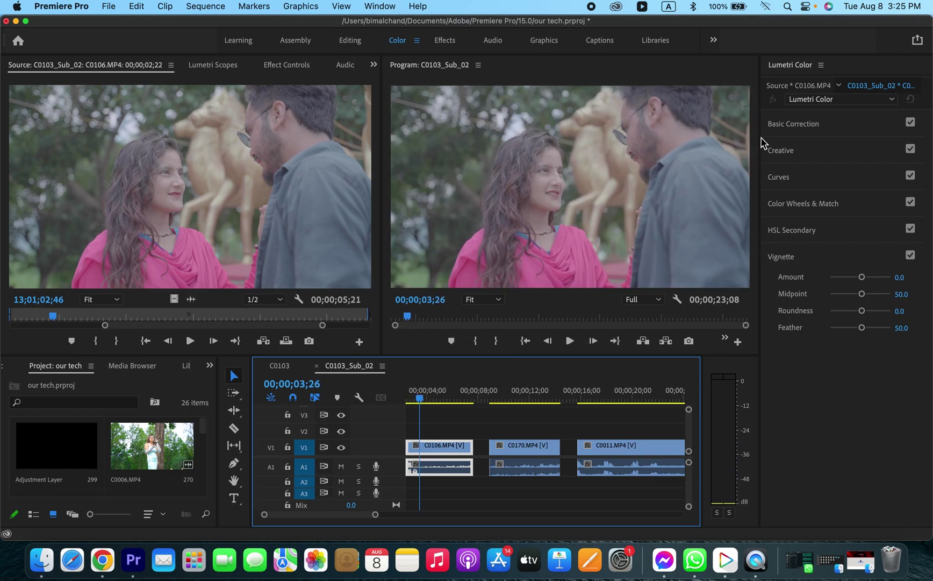
# - Try contrast 100 and shadows -100 in the clip's Basic Correction, and reset both sliders to default
pyautogui.click(791, 128)
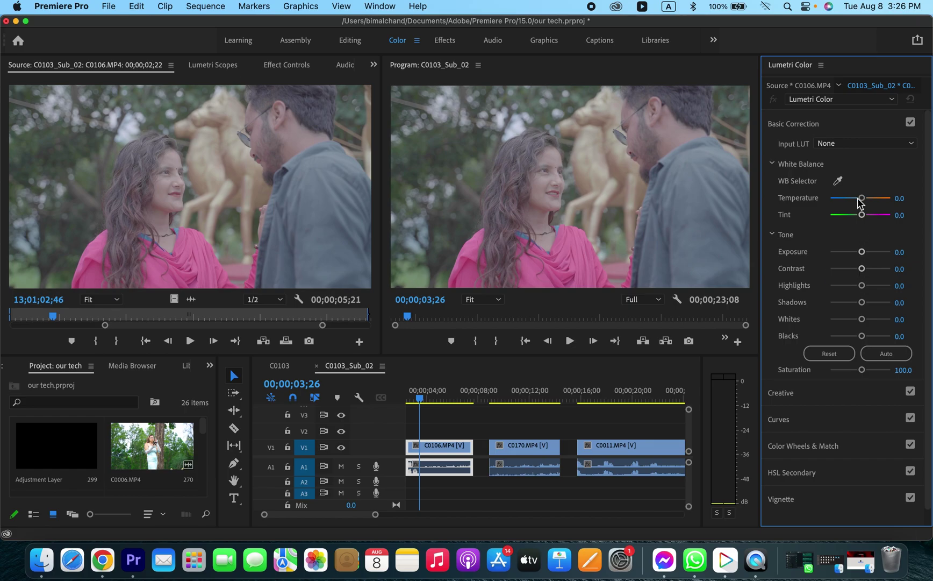
pyautogui.moveTo(862, 269); pyautogui.dragTo(926, 277)
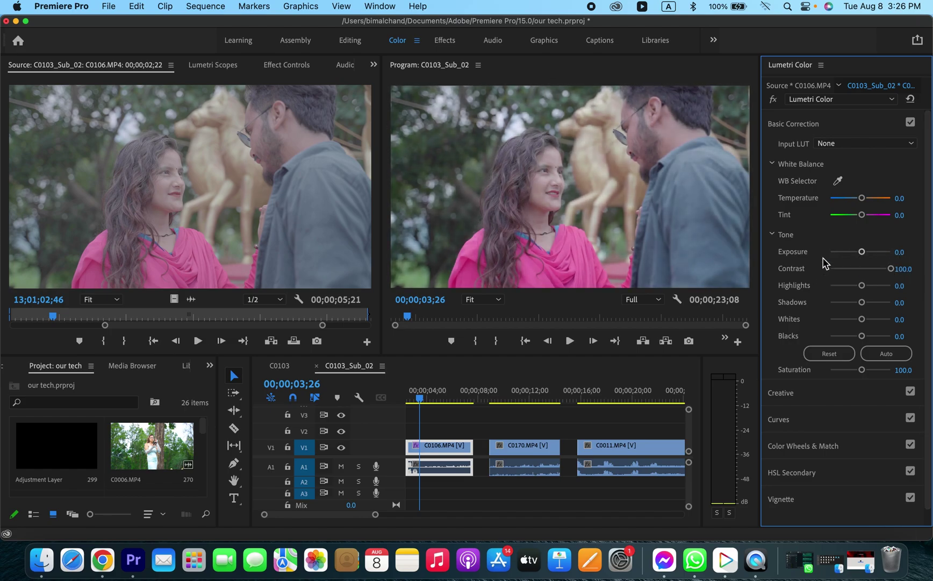
pyautogui.moveTo(861, 302); pyautogui.dragTo(822, 307)
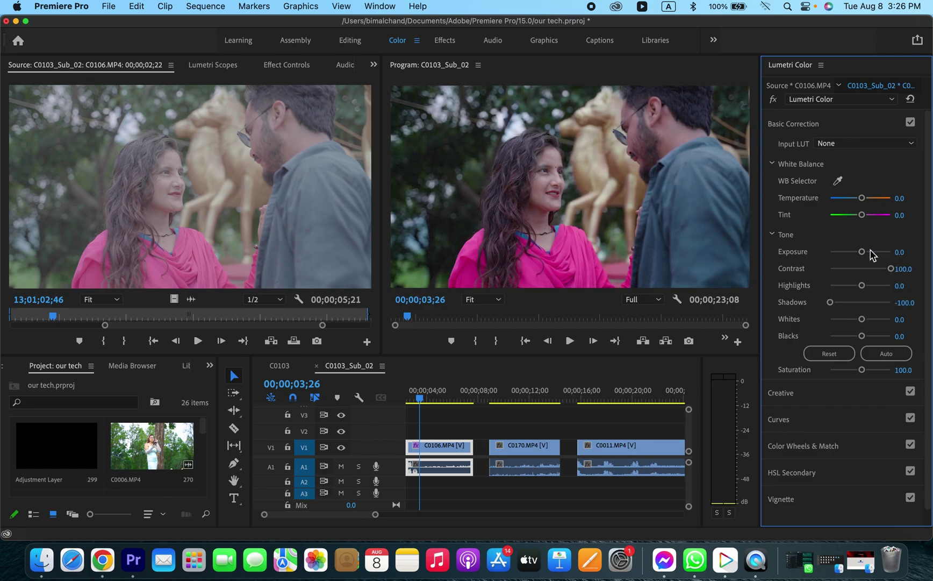
pyautogui.doubleClick(840, 304)
pyautogui.doubleClick(863, 268)
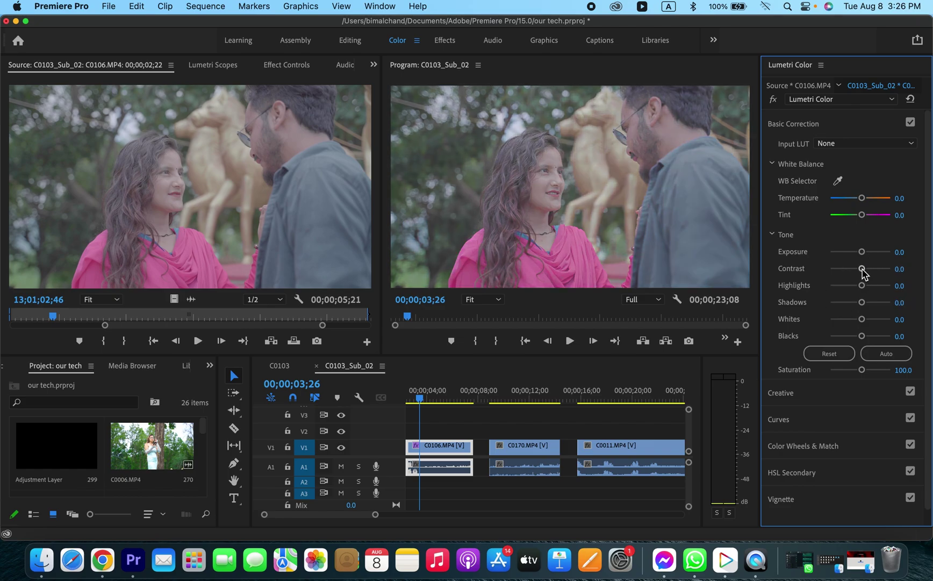
# - Apply the AMIRA_Default_LogC2Rec709 input LUT to the C0106.MP4 clip in Basic Correction
pyautogui.click(773, 164)
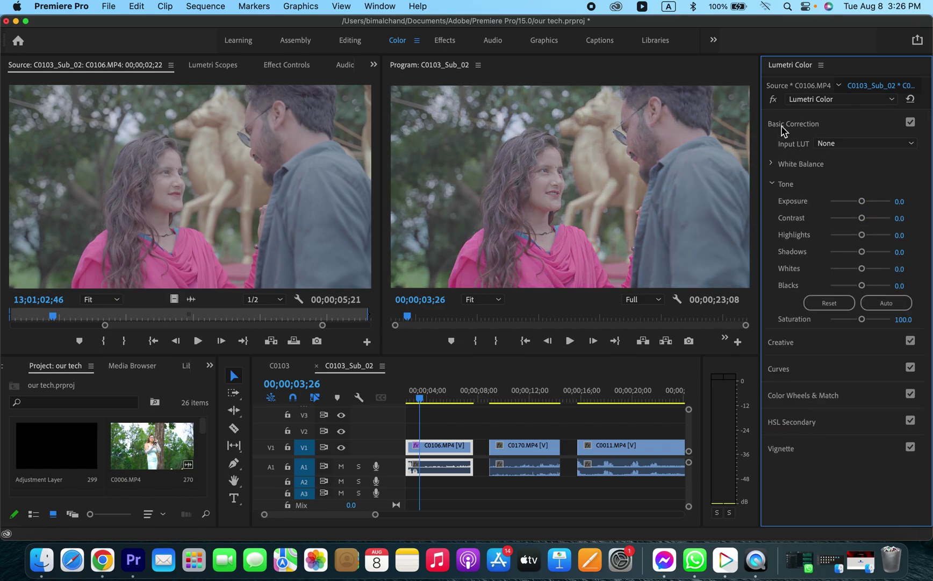
pyautogui.click(783, 127)
pyautogui.click(788, 127)
pyautogui.click(775, 185)
pyautogui.click(774, 186)
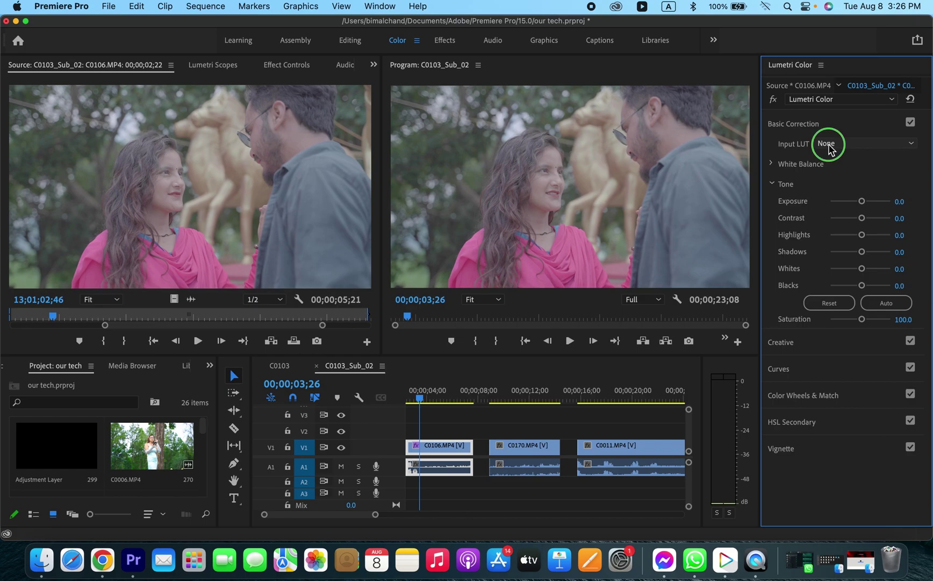
pyautogui.click(851, 144)
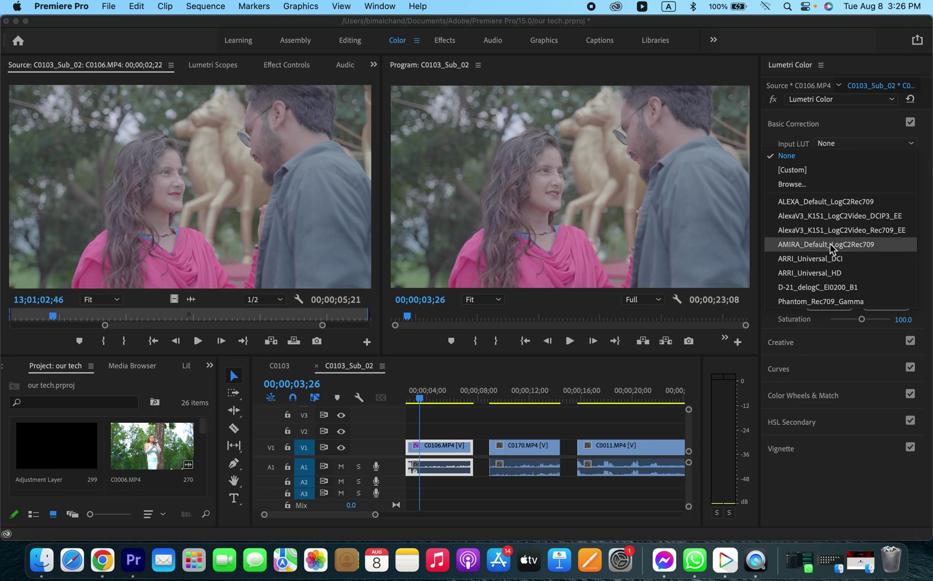
pyautogui.click(814, 247)
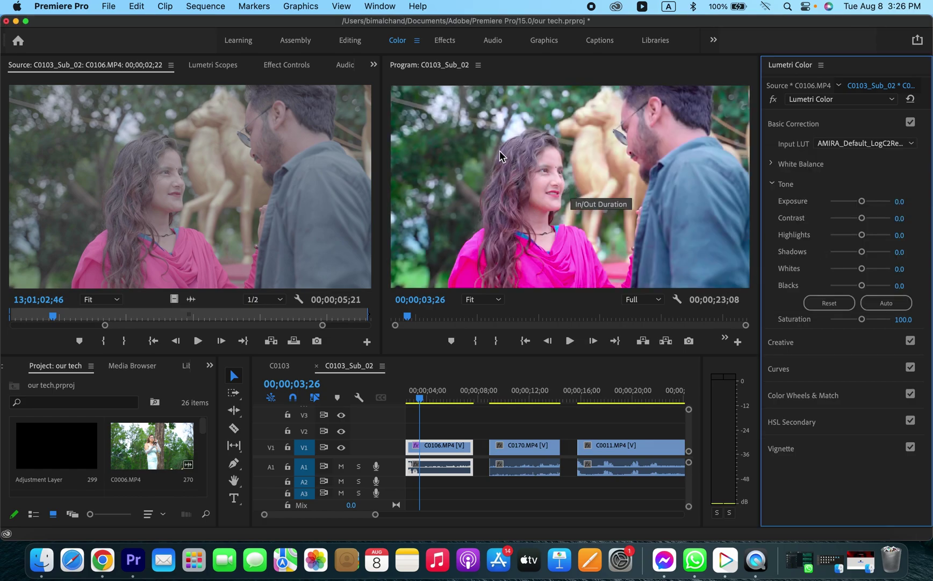
# - Bypass and re-enable the Lumetri Color effect repeatedly to compare the clip with and without the LUT
pyautogui.click(773, 99)
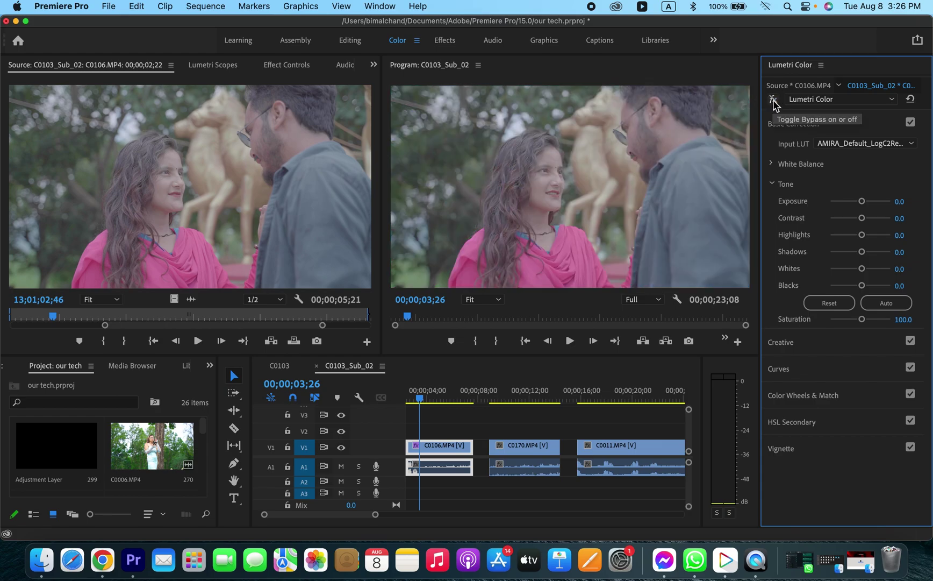
pyautogui.click(774, 99)
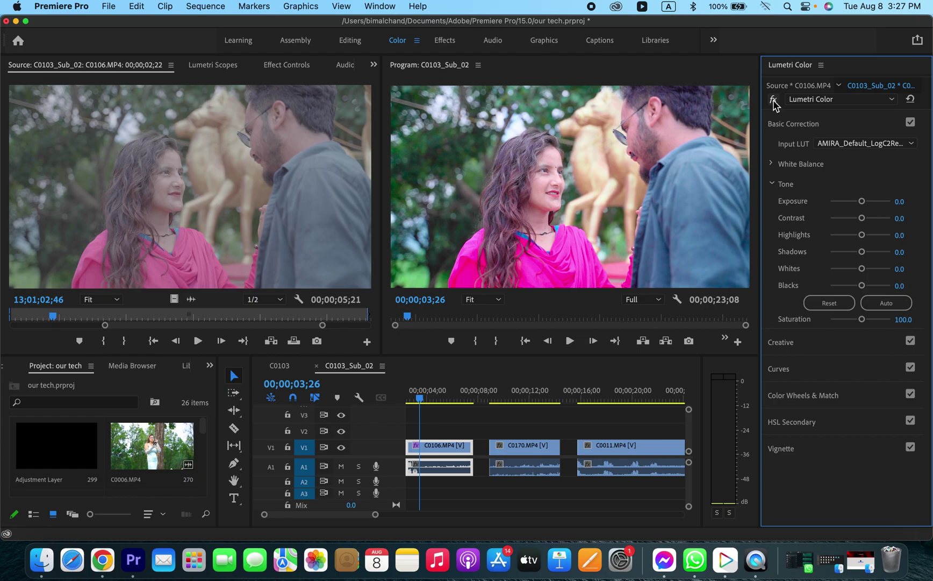
pyautogui.click(773, 98)
pyautogui.click(773, 99)
pyautogui.click(773, 99)
pyautogui.click(773, 99)
# - Show the Lumetri Scopes with the RGB parade and YUV vectorscope, and give the timeline area more height
pyautogui.click(220, 69)
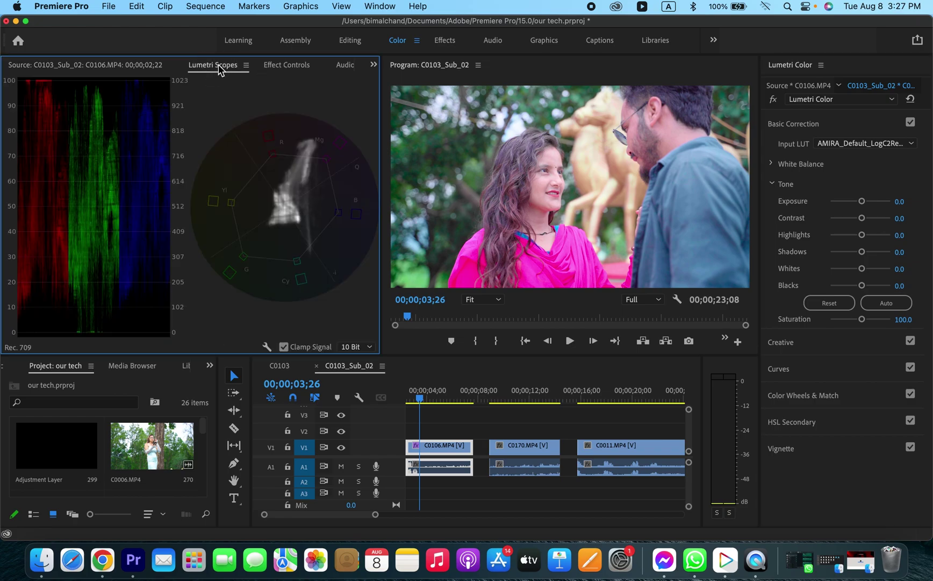
pyautogui.rightClick(78, 128)
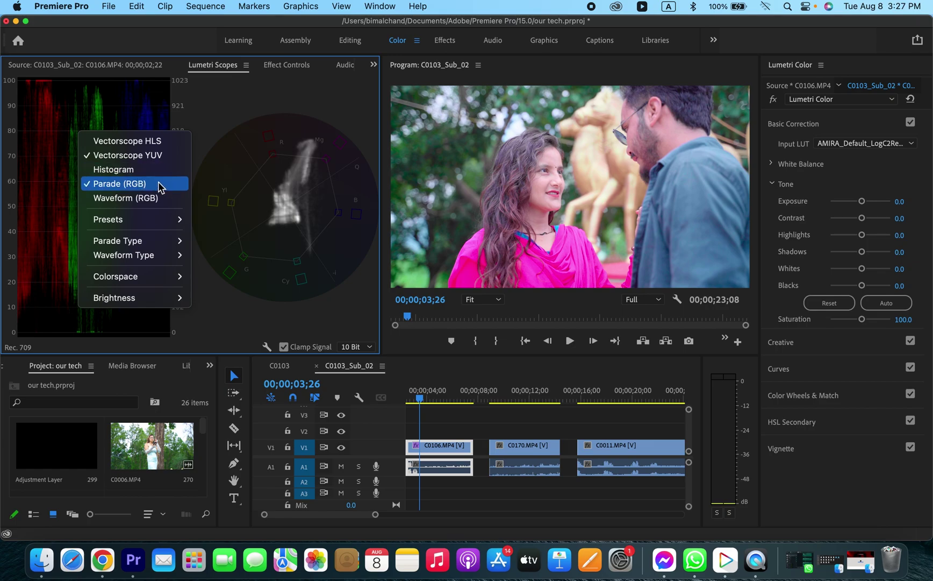
pyautogui.click(148, 161)
pyautogui.rightClick(146, 163)
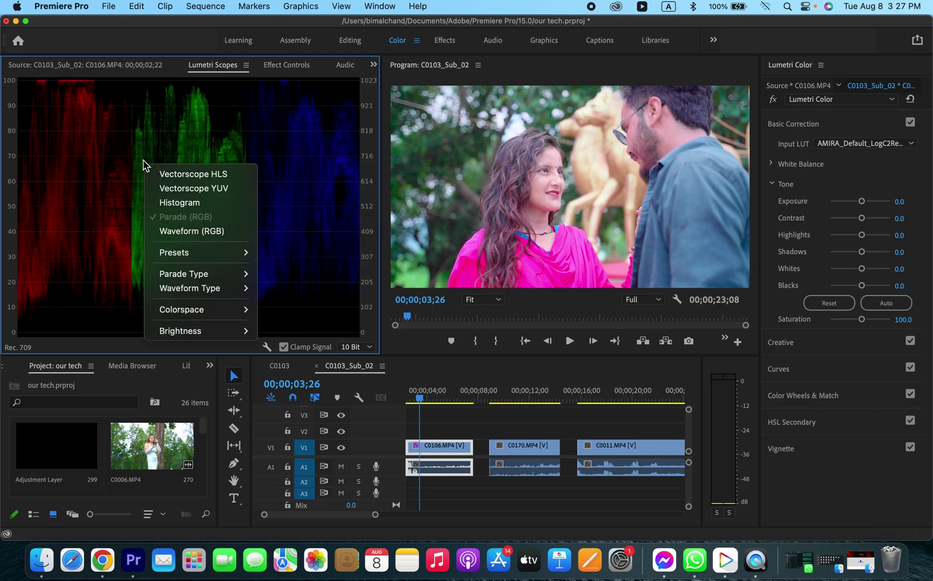
pyautogui.click(187, 189)
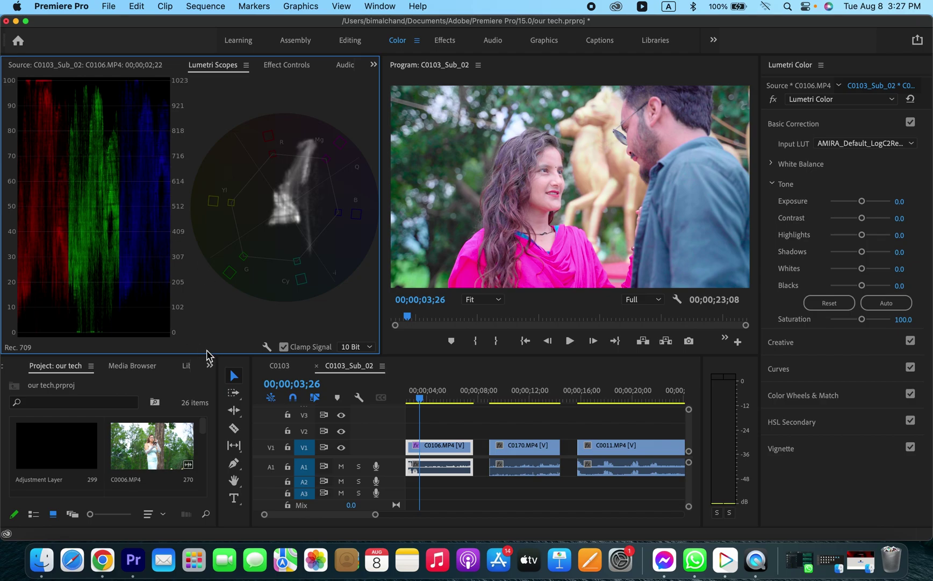
pyautogui.moveTo(208, 354); pyautogui.dragTo(213, 311)
# - At 00;00;04;08, set the clip's exposure to -0.3, contrast 23.4, highlights -27.7, shadows -14.9, whites 12.8 and blacks 17.0, and compare with the effect bypassed
pyautogui.moveTo(433, 349)
pyautogui.mouseDown()
pyautogui.moveTo(441, 350)
pyautogui.moveTo(429, 357)
pyautogui.mouseUp()
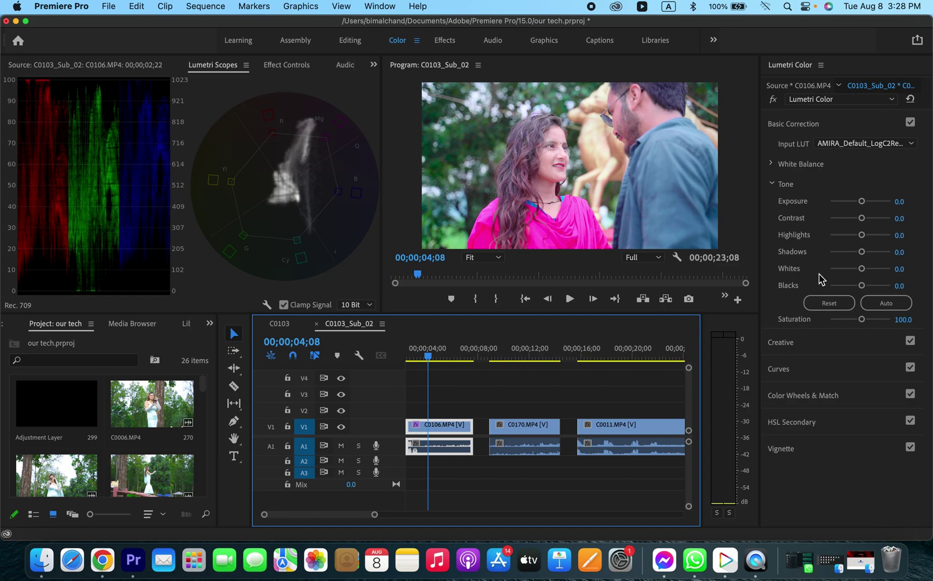
pyautogui.click(861, 200)
pyautogui.moveTo(860, 203); pyautogui.dragTo(857, 203)
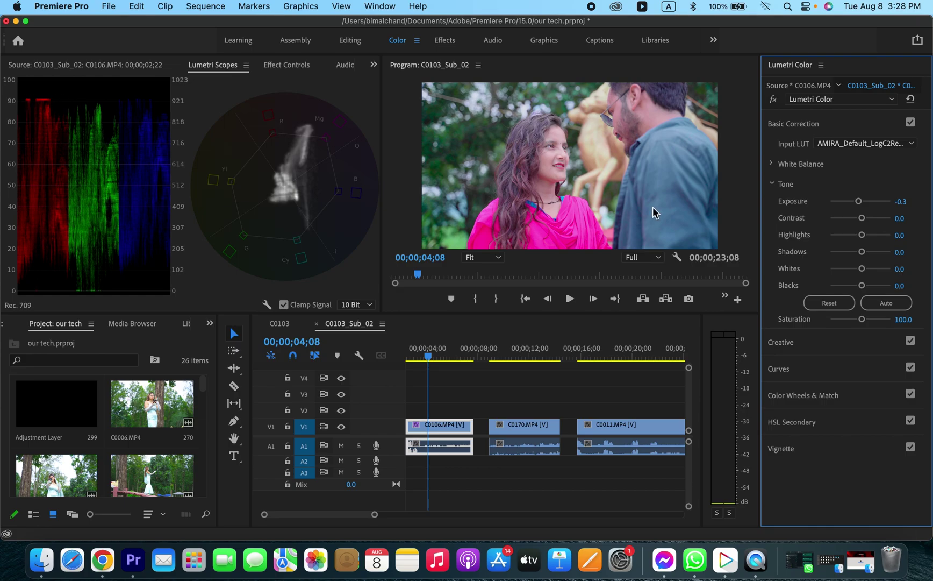
pyautogui.moveTo(864, 223); pyautogui.dragTo(857, 251)
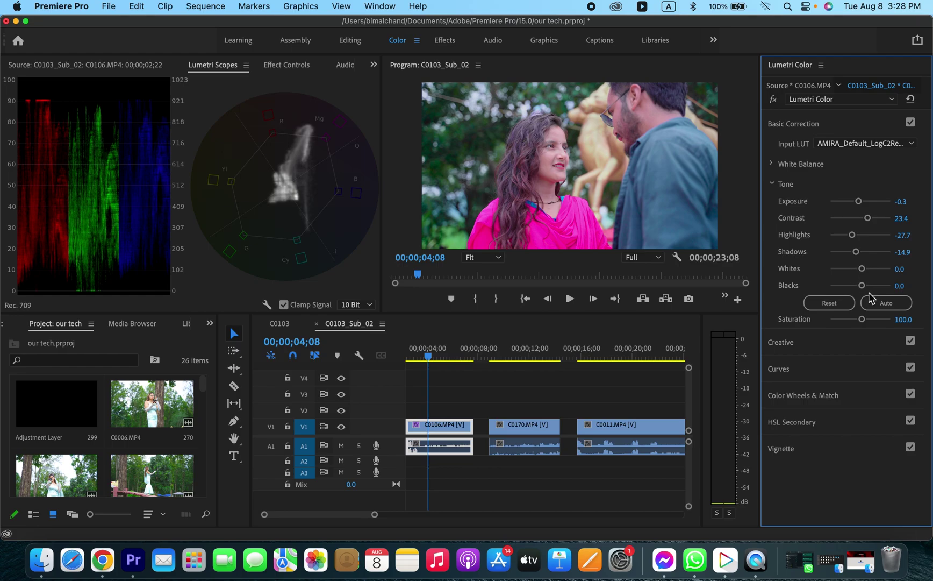
pyautogui.moveTo(861, 269)
pyautogui.mouseDown()
pyautogui.moveTo(893, 273)
pyautogui.moveTo(866, 273)
pyautogui.mouseUp()
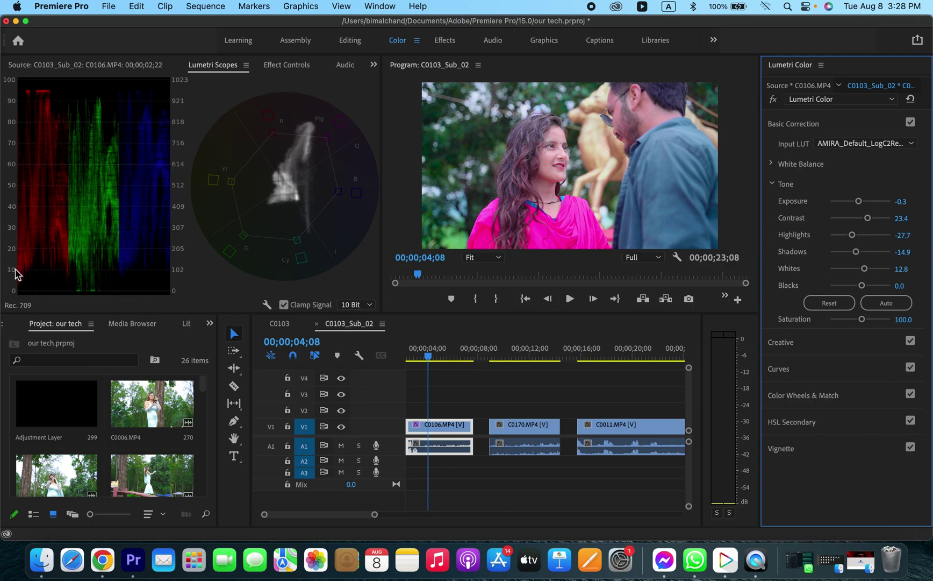
pyautogui.moveTo(862, 287)
pyautogui.mouseDown()
pyautogui.moveTo(854, 289)
pyautogui.moveTo(865, 289)
pyautogui.mouseUp()
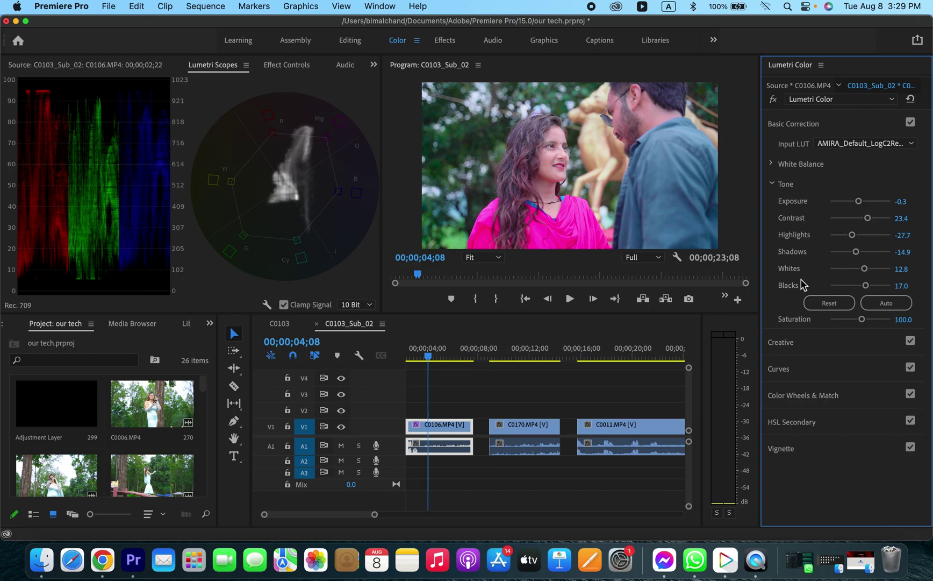
pyautogui.click(775, 100)
pyautogui.click(775, 100)
# - Draw a small triangular freeform opacity mask on the woman's cheek at 150% preview zoom, and fit the preview again
pyautogui.click(288, 65)
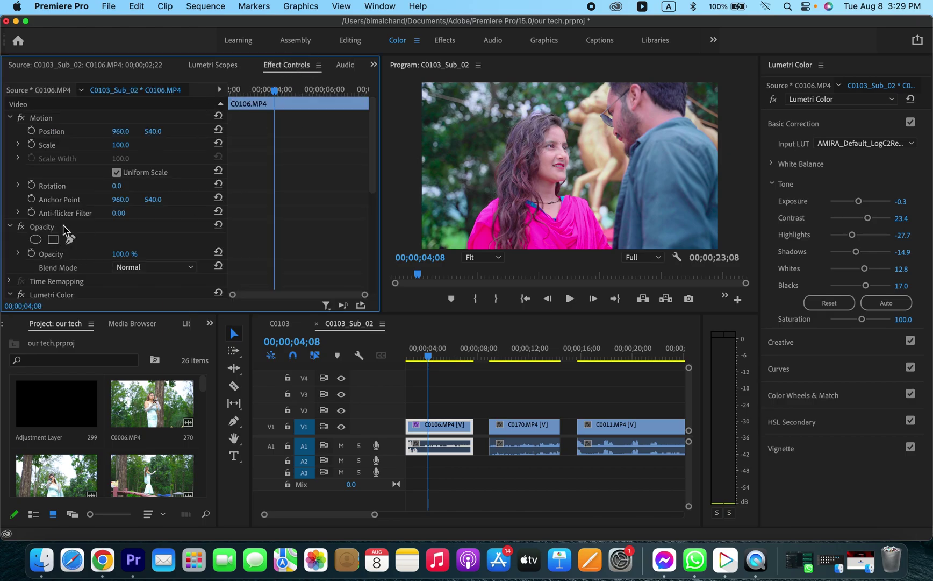
pyautogui.scroll(-3, 63, 231)
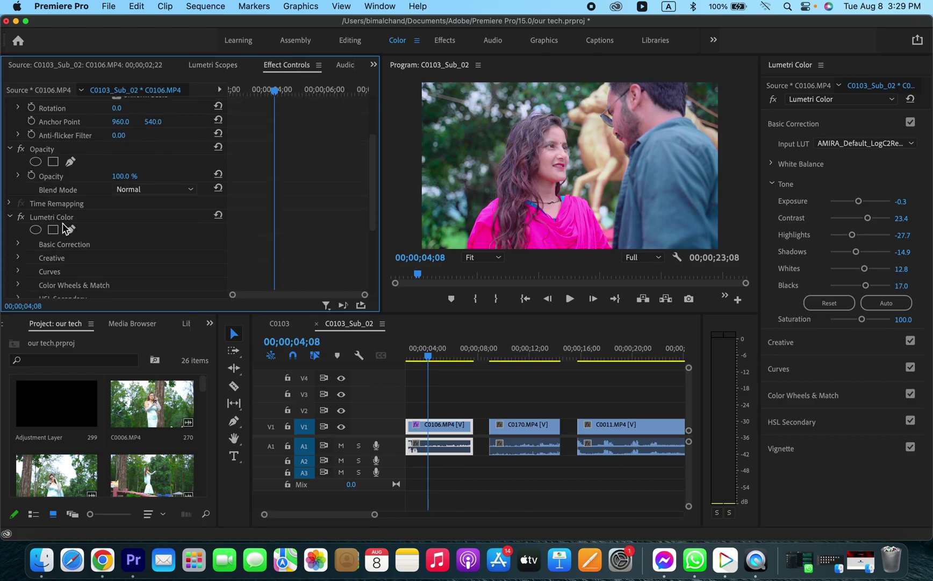
pyautogui.click(71, 162)
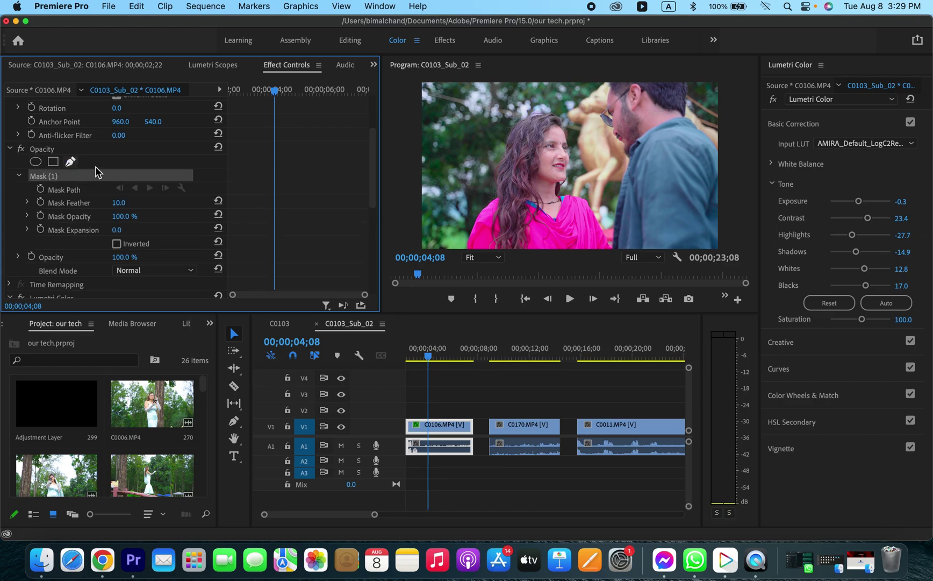
pyautogui.click(545, 154)
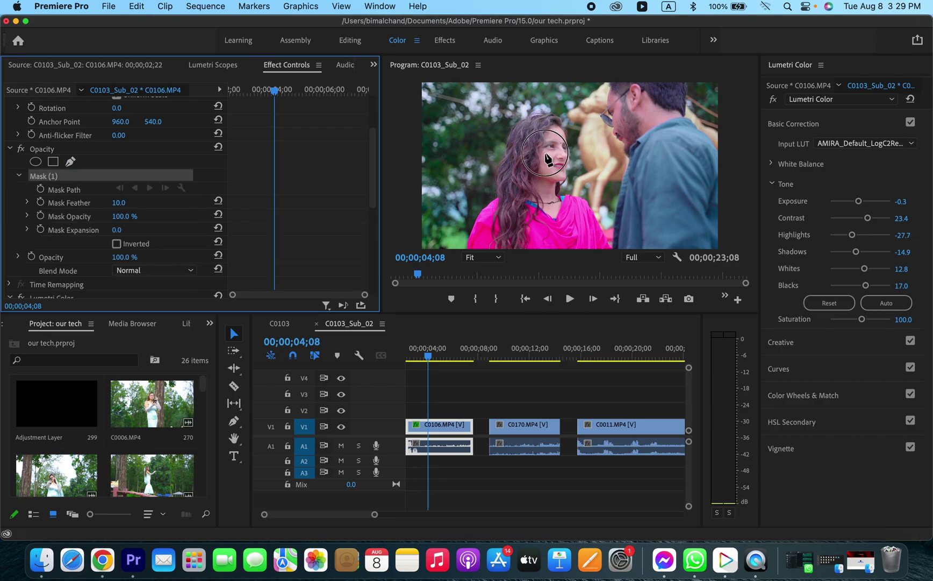
pyautogui.click(483, 257)
pyautogui.click(484, 358)
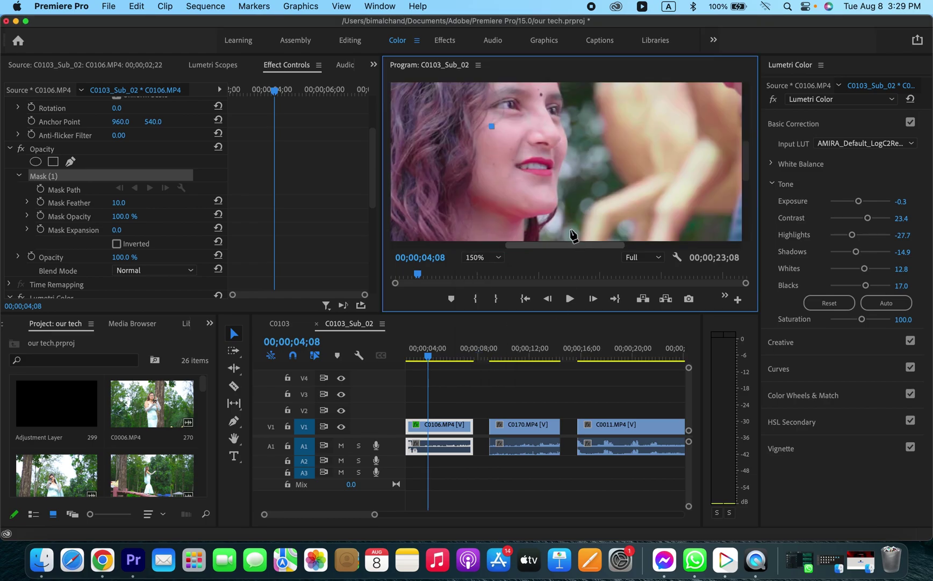
pyautogui.click(485, 172)
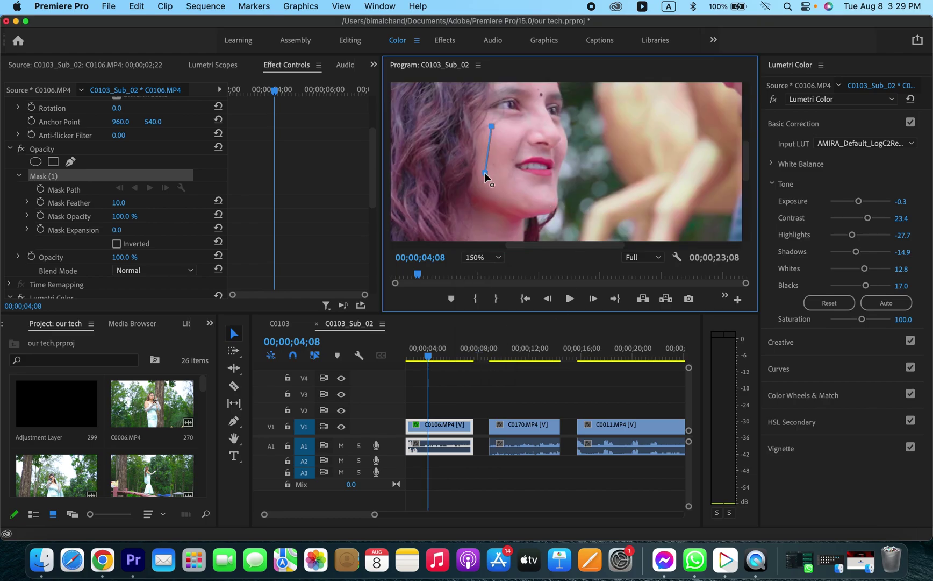
pyautogui.click(491, 127)
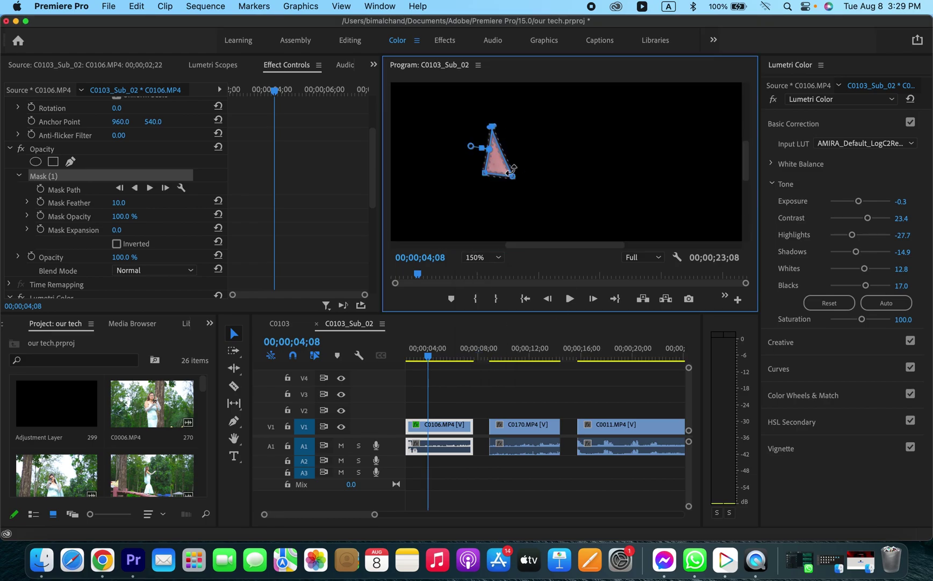
pyautogui.click(480, 258)
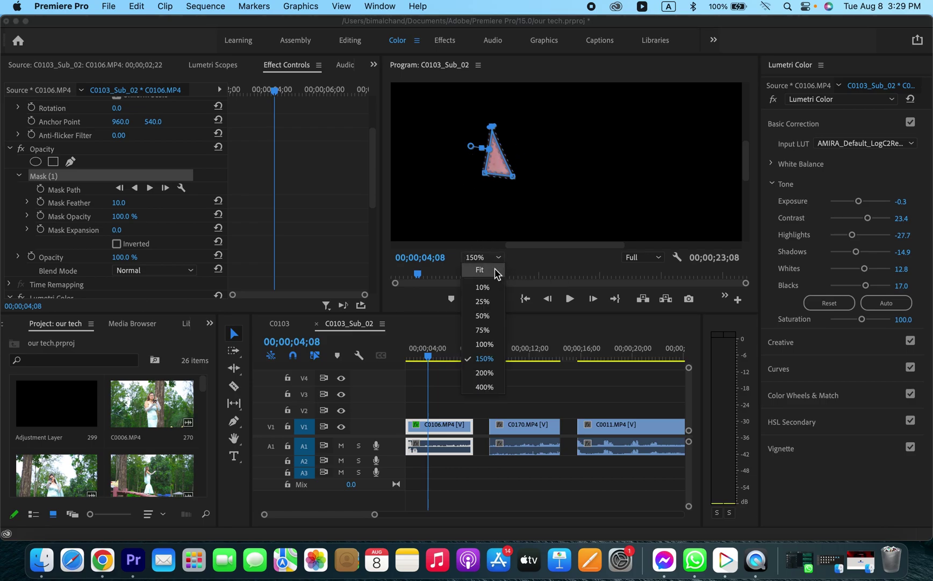
pyautogui.click(494, 269)
pyautogui.click(481, 256)
pyautogui.click(482, 257)
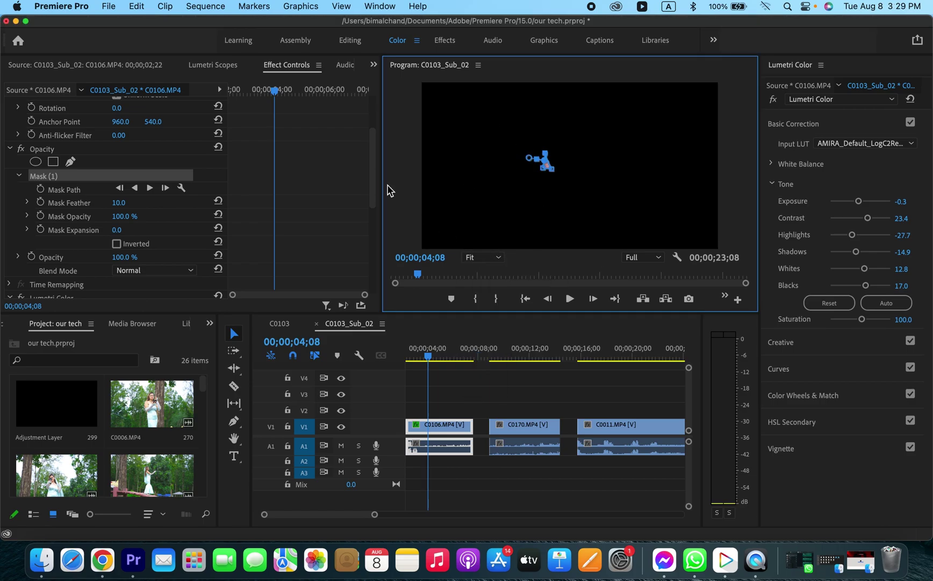
# - Examine the vectorscope in Lumetri Scopes for the masked skin area
pyautogui.click(221, 66)
pyautogui.rightClick(287, 175)
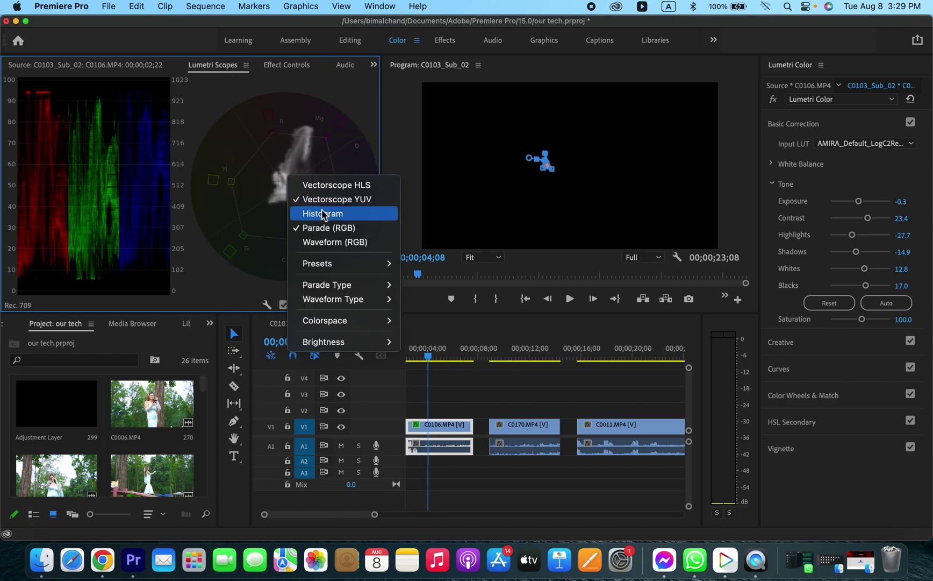
pyautogui.click(238, 179)
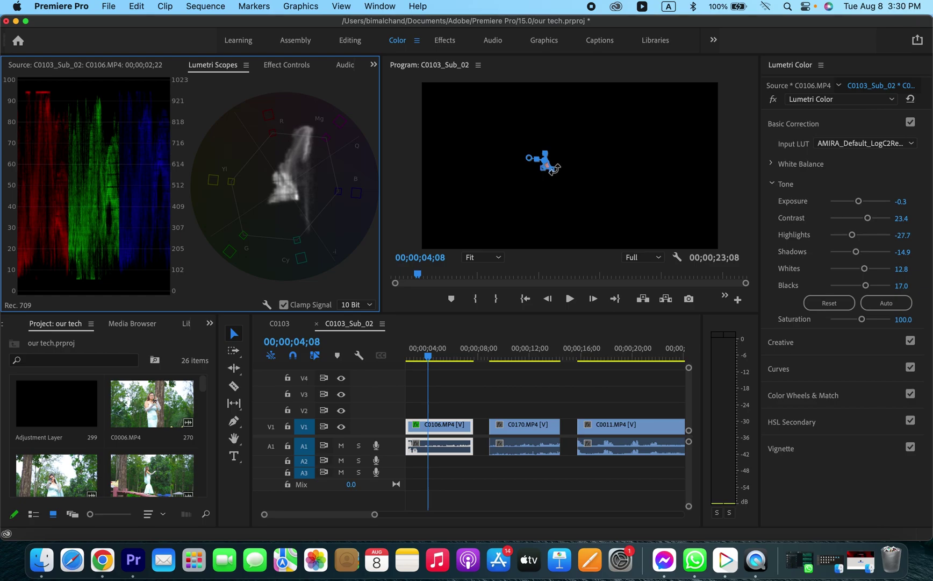
# - Nudge a lower point of the triangular cheek mask outward to refine its shape, at 75% preview zoom
pyautogui.click(473, 257)
pyautogui.click(480, 344)
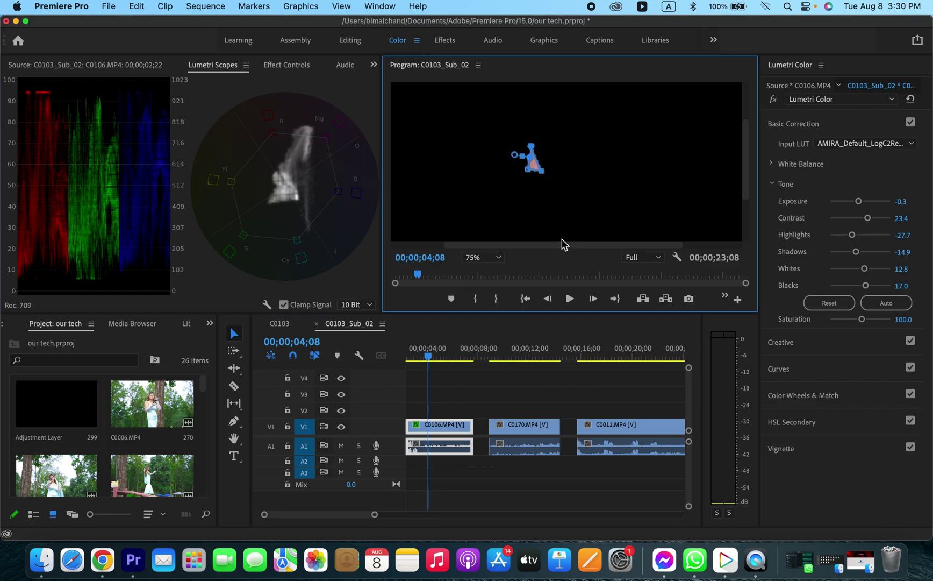
pyautogui.moveTo(529, 170); pyautogui.dragTo(526, 172)
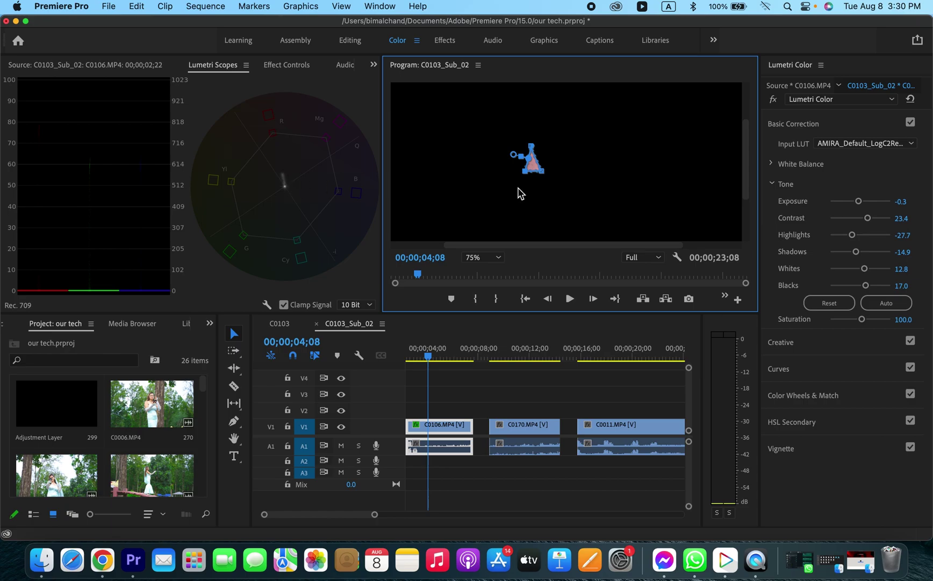
# - Set the white balance temperature to 23.4 and tint to -8.5 for the masked skin area
pyautogui.click(803, 122)
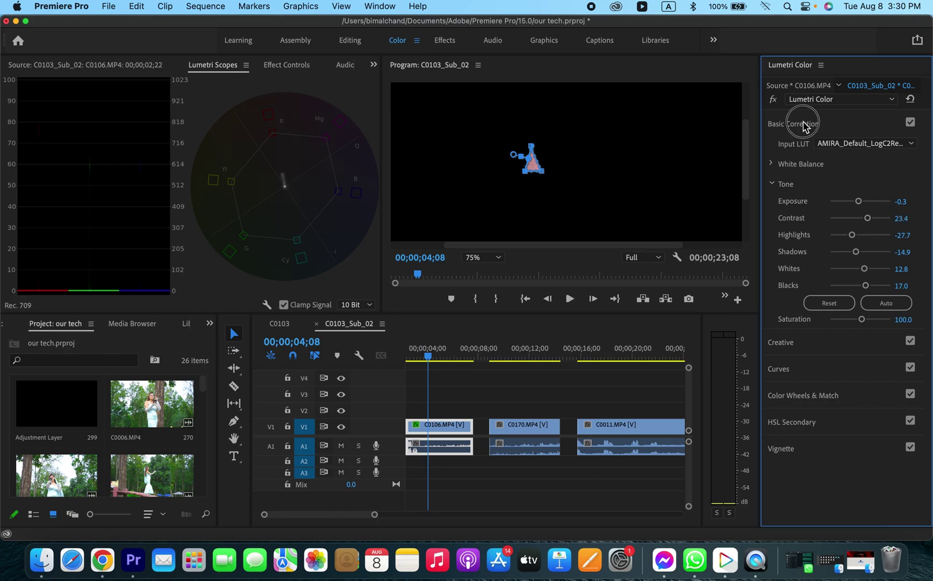
pyautogui.click(812, 127)
pyautogui.click(773, 163)
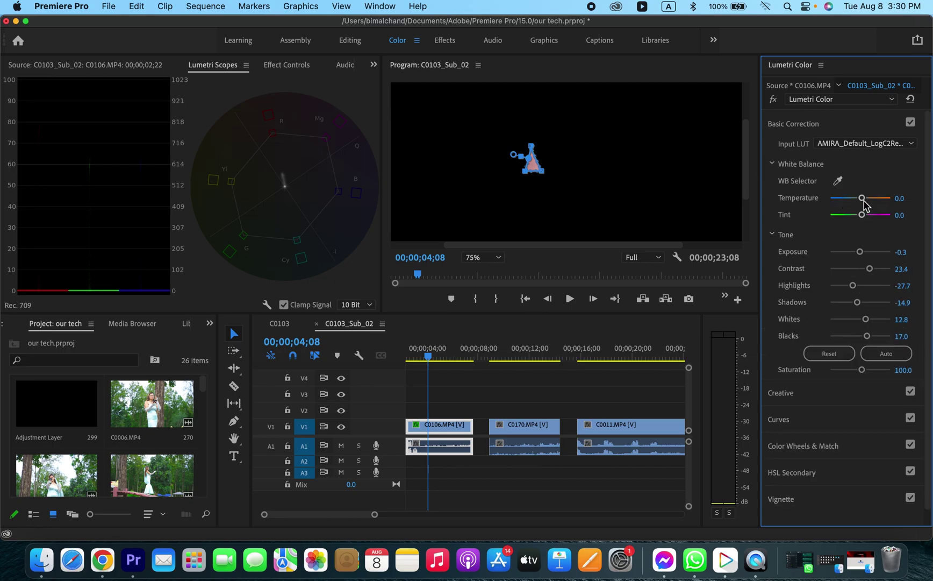
pyautogui.moveTo(861, 198); pyautogui.dragTo(869, 203)
pyautogui.moveTo(863, 217); pyautogui.dragTo(858, 219)
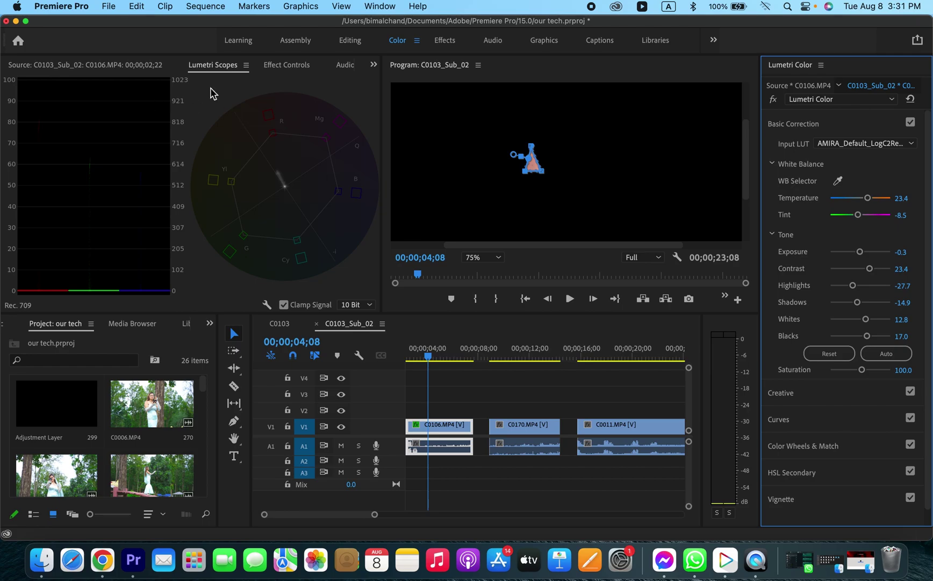
# - Delete the cheek opacity mask from C0106.MP4 and set the program preview zoom back to Fit
pyautogui.click(288, 65)
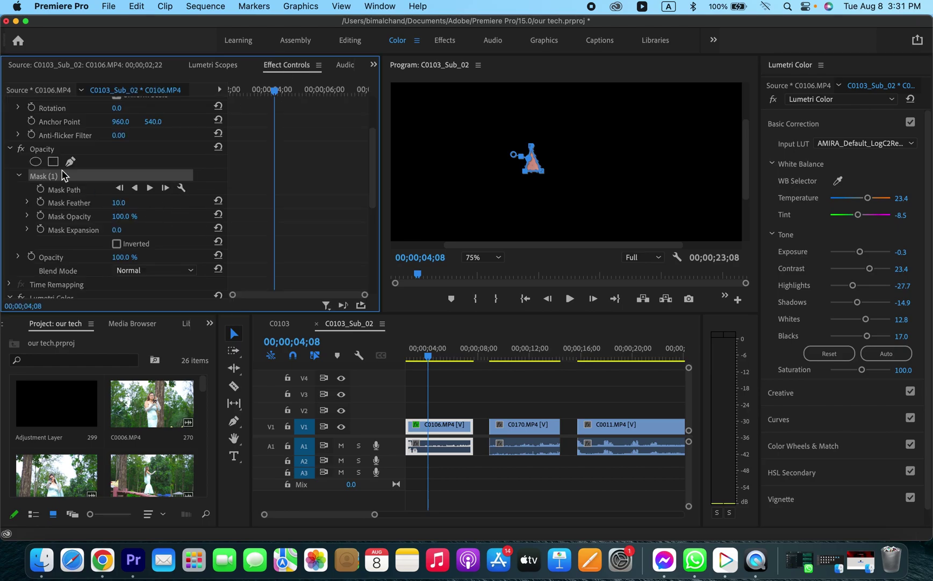
pyautogui.press('Delete')
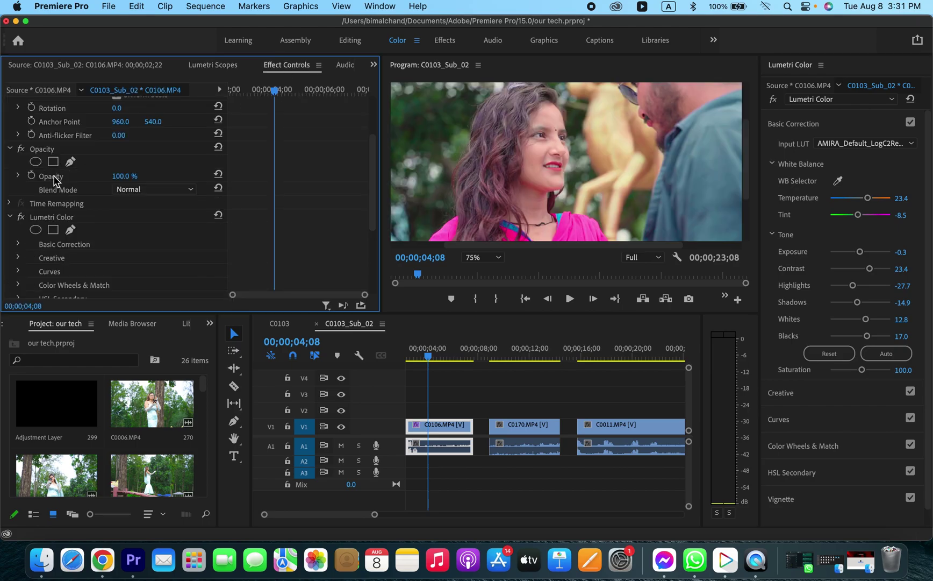
pyautogui.click(487, 258)
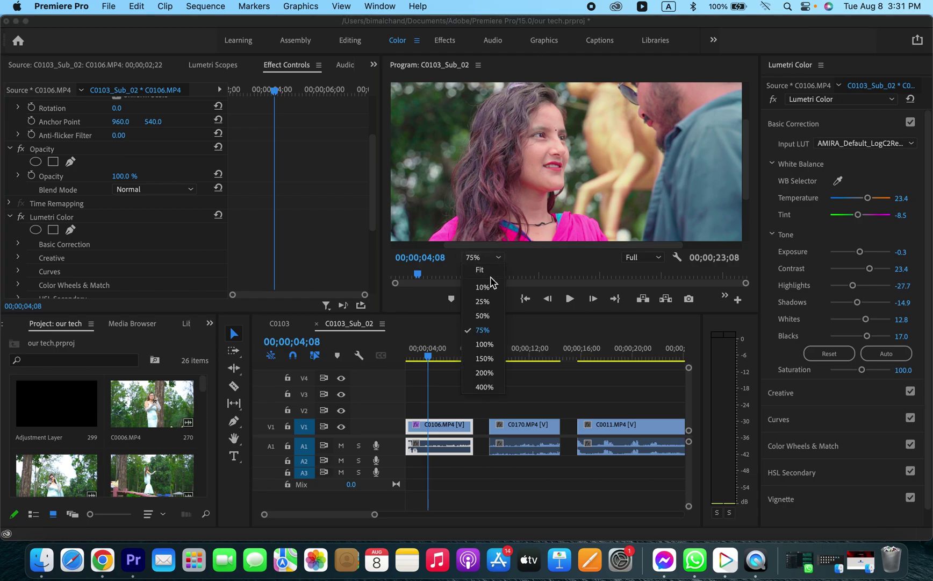
pyautogui.click(484, 269)
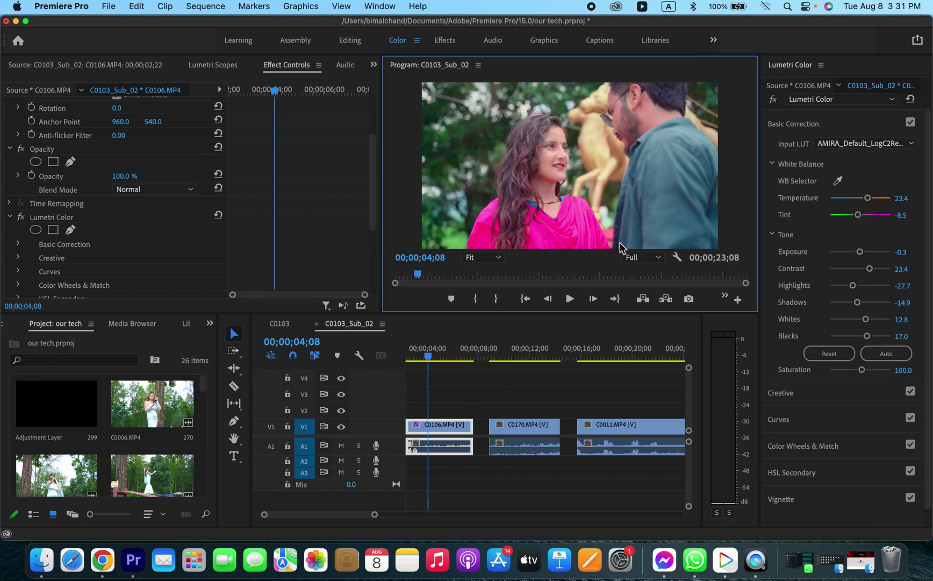
# - Refine the white balance to temperature 21.3 and tint -12.8, checking against the bypassed effect and at full screen
pyautogui.click(772, 100)
pyautogui.click(773, 100)
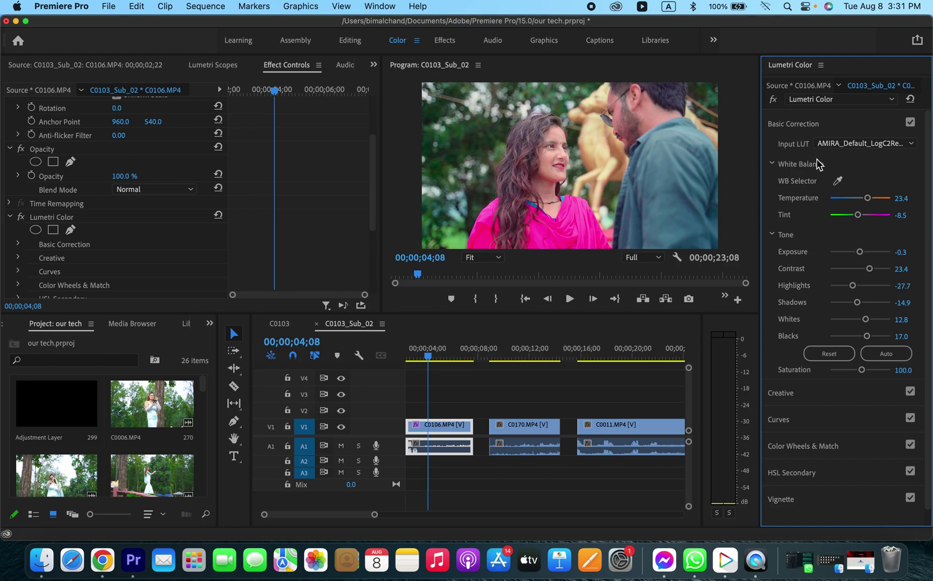
pyautogui.moveTo(857, 216); pyautogui.dragTo(856, 217)
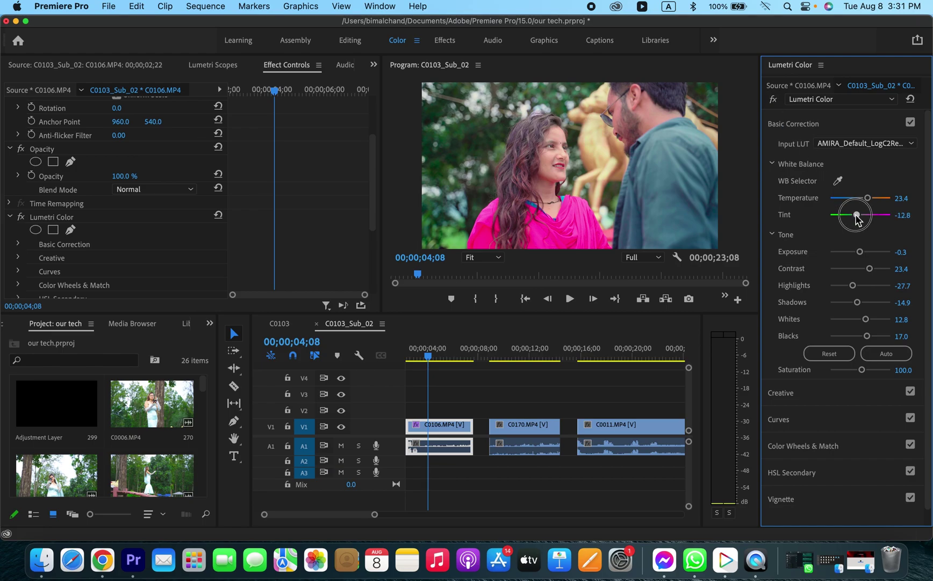
pyautogui.click(868, 199)
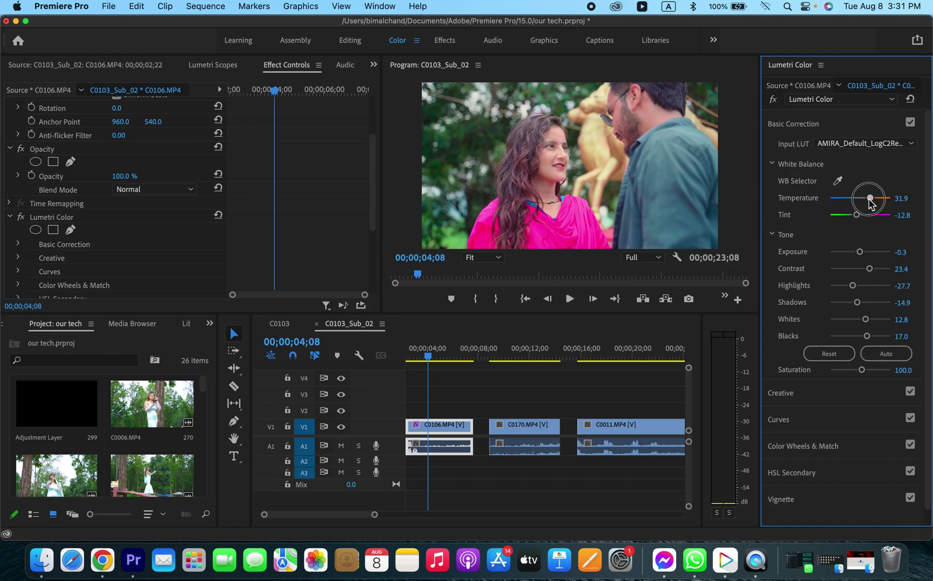
pyautogui.moveTo(868, 203); pyautogui.dragTo(867, 203)
pyautogui.hotkey('ctrl', '`')
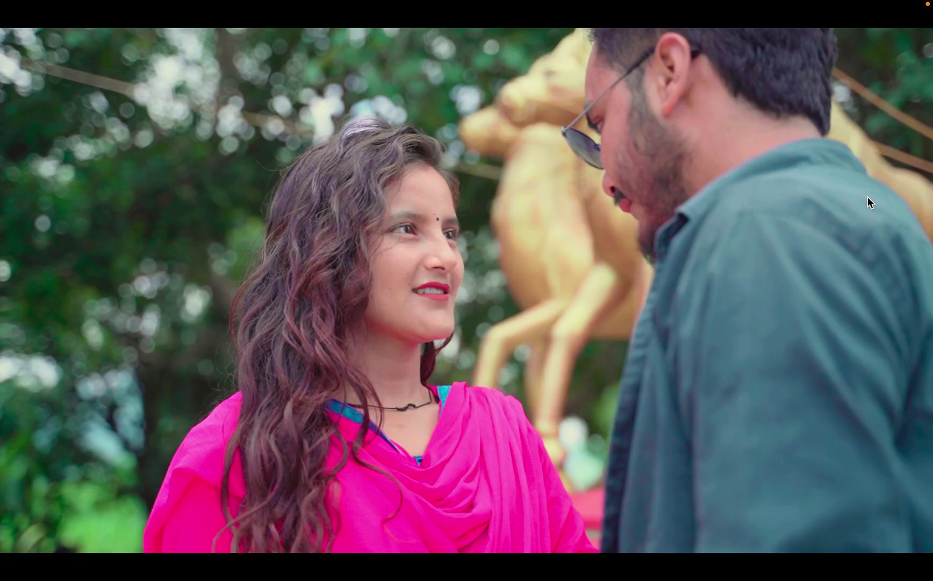
pyautogui.press('Escape')
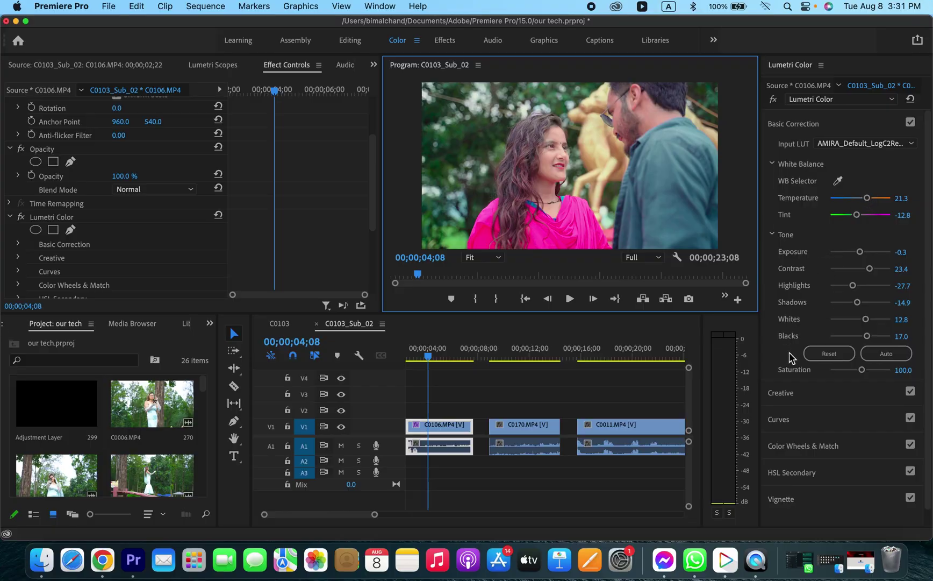
# - Examine the Creative section of Lumetri Color and its list of Look presets alongside the Basic Correction settings
pyautogui.click(797, 400)
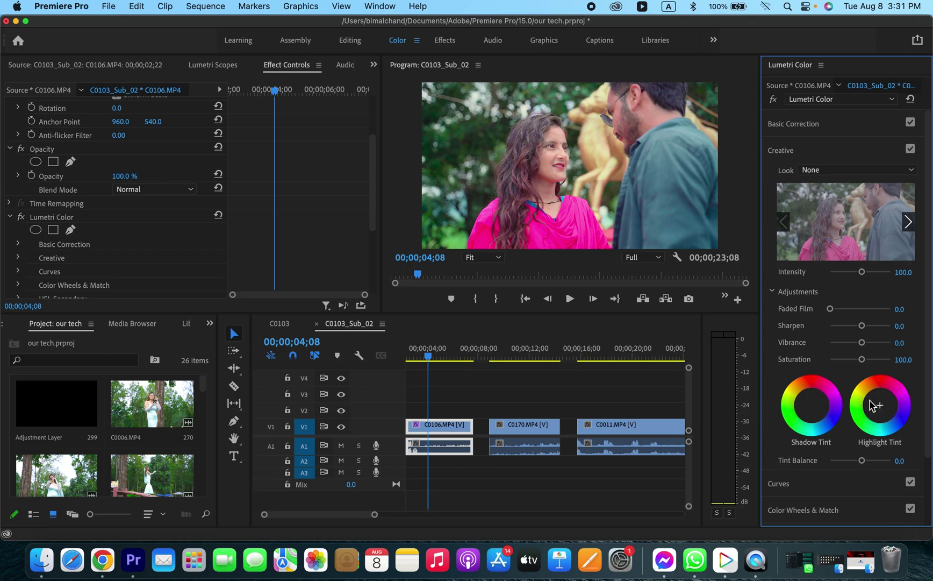
pyautogui.click(815, 170)
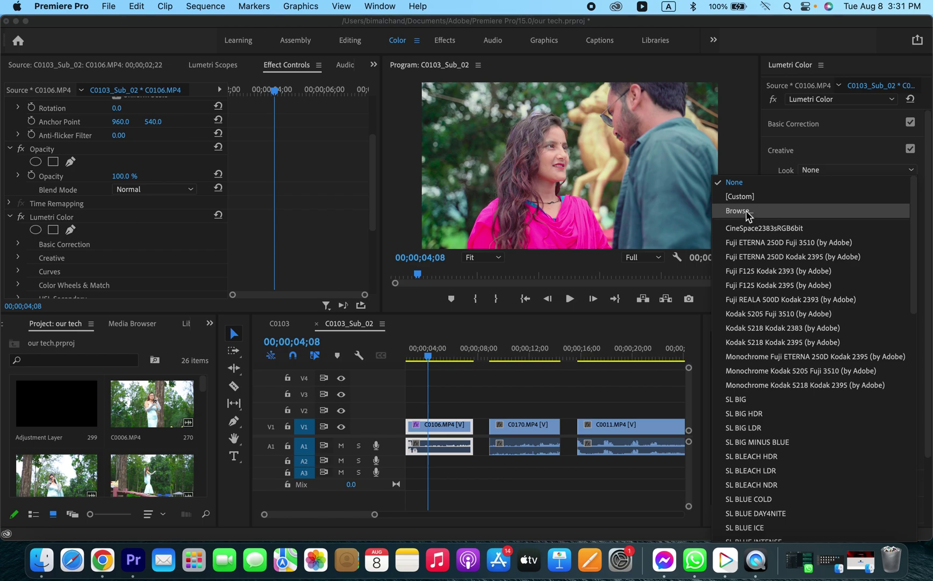
pyautogui.click(786, 150)
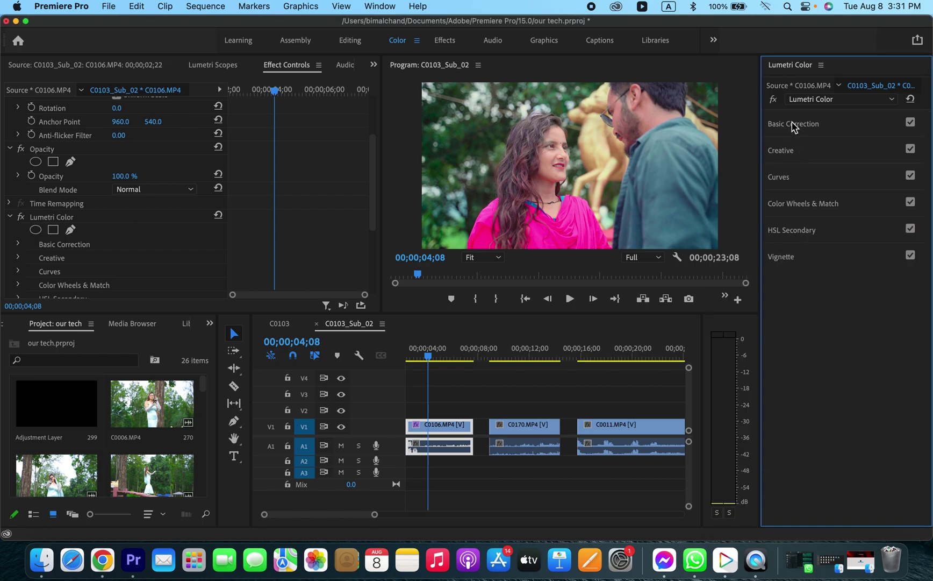
pyautogui.click(793, 125)
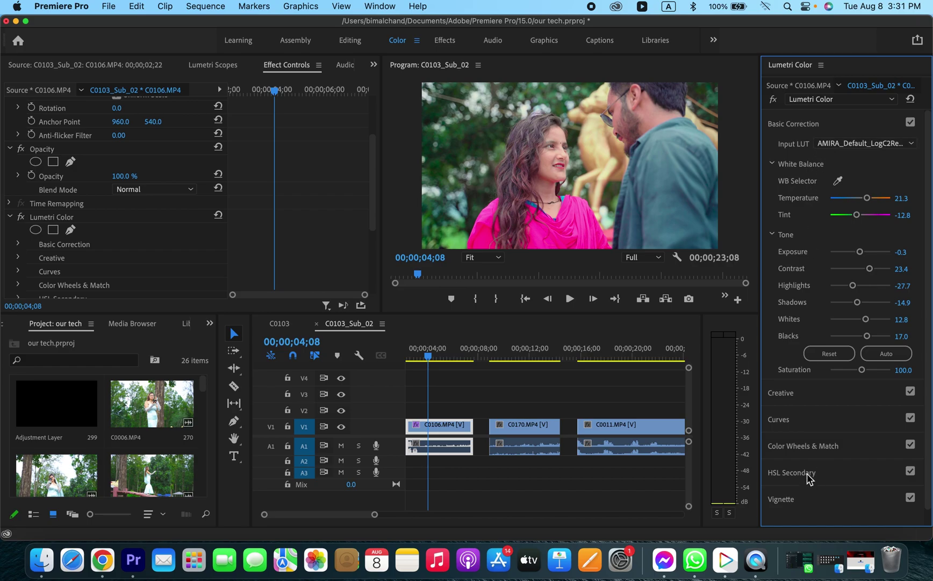
pyautogui.click(788, 397)
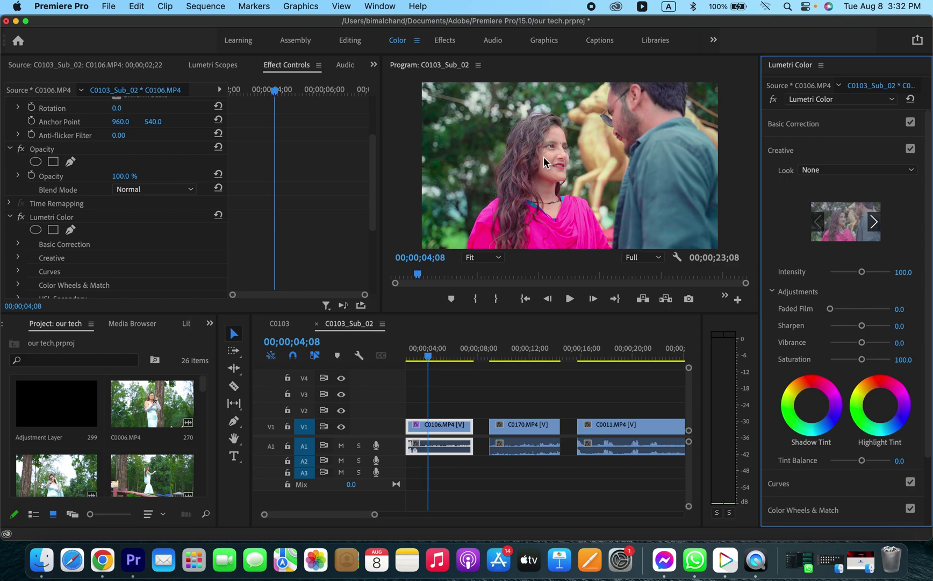
pyautogui.click(822, 173)
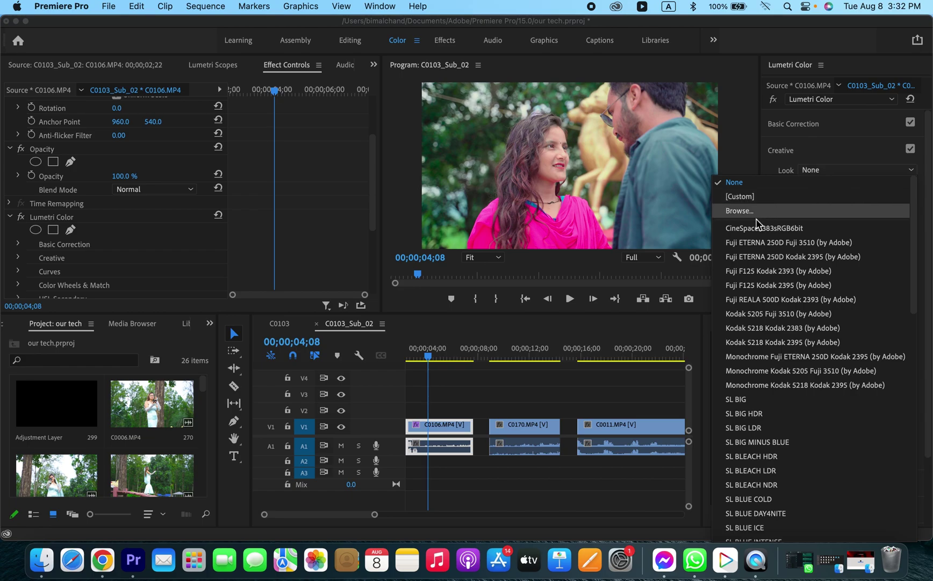
pyautogui.click(785, 151)
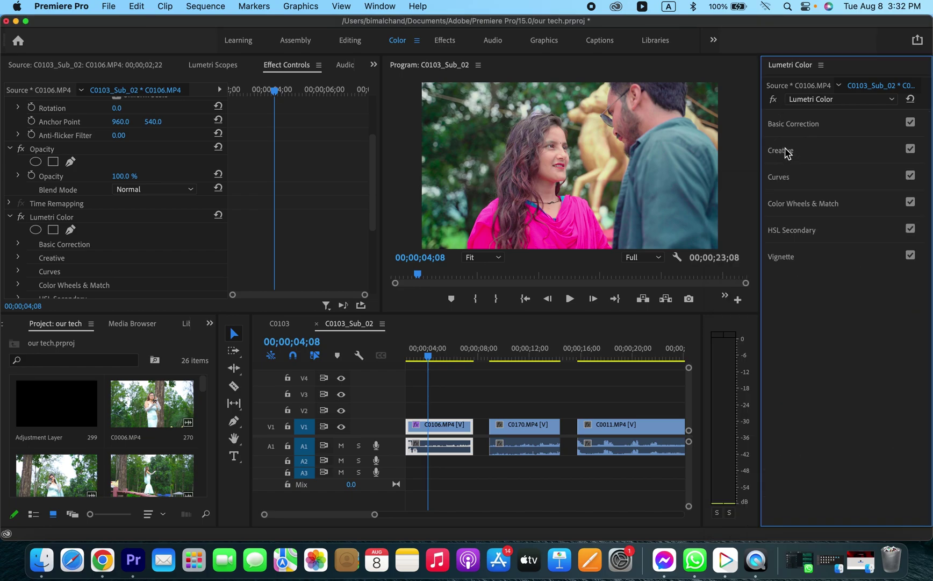
pyautogui.click(785, 151)
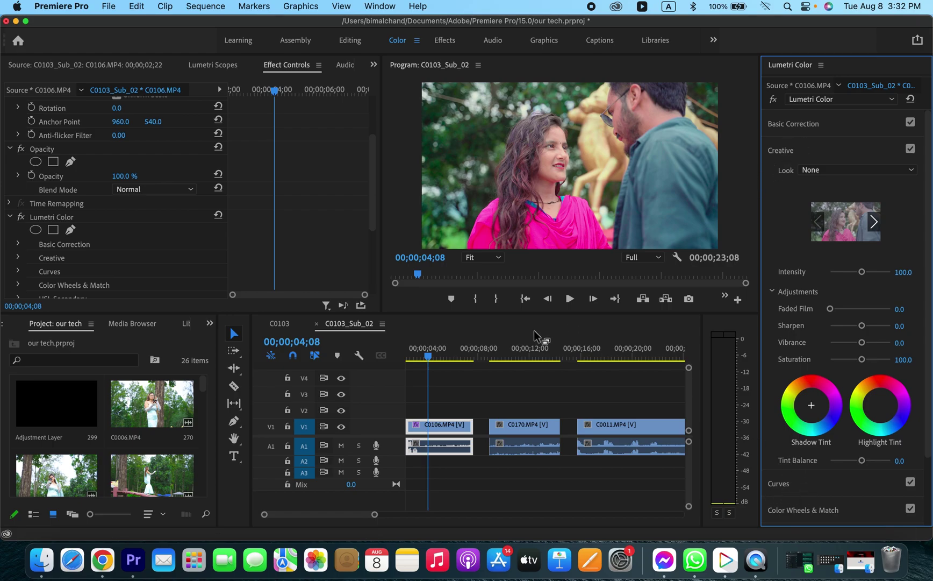
# - At 00;00;04;56, compare C0106.MP4 with the Lumetri Color effect bypassed and enabled
pyautogui.moveTo(428, 356)
pyautogui.mouseDown()
pyautogui.moveTo(408, 356)
pyautogui.moveTo(439, 355)
pyautogui.mouseUp()
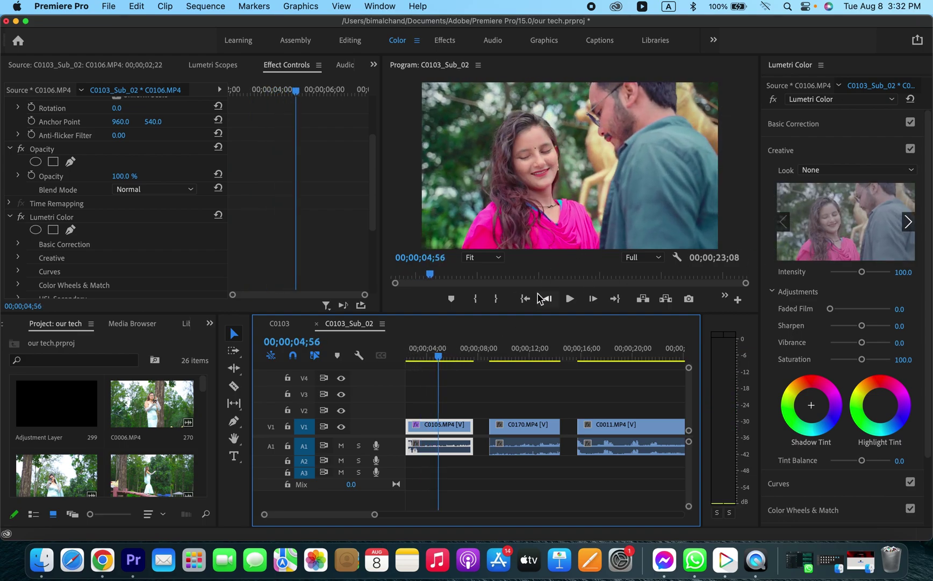
pyautogui.click(773, 100)
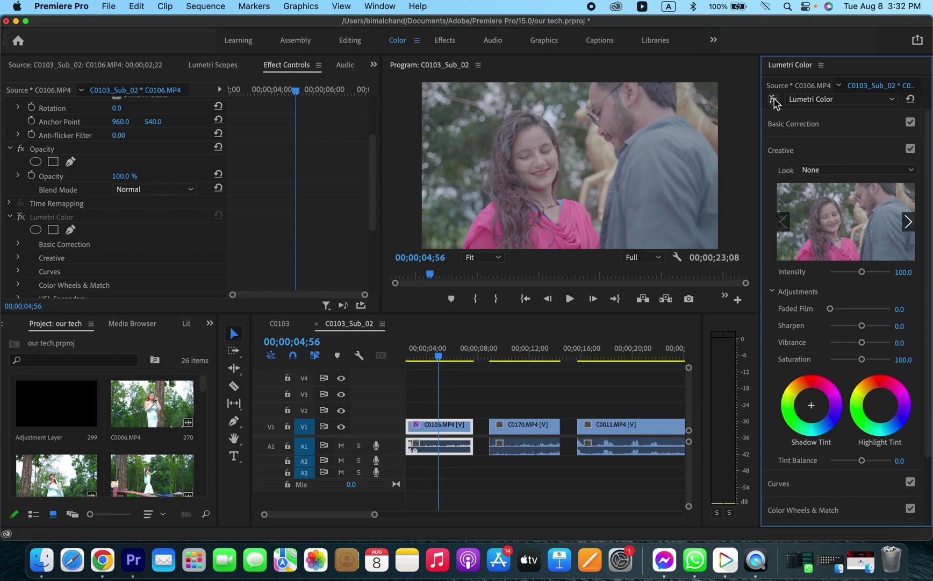
pyautogui.click(774, 100)
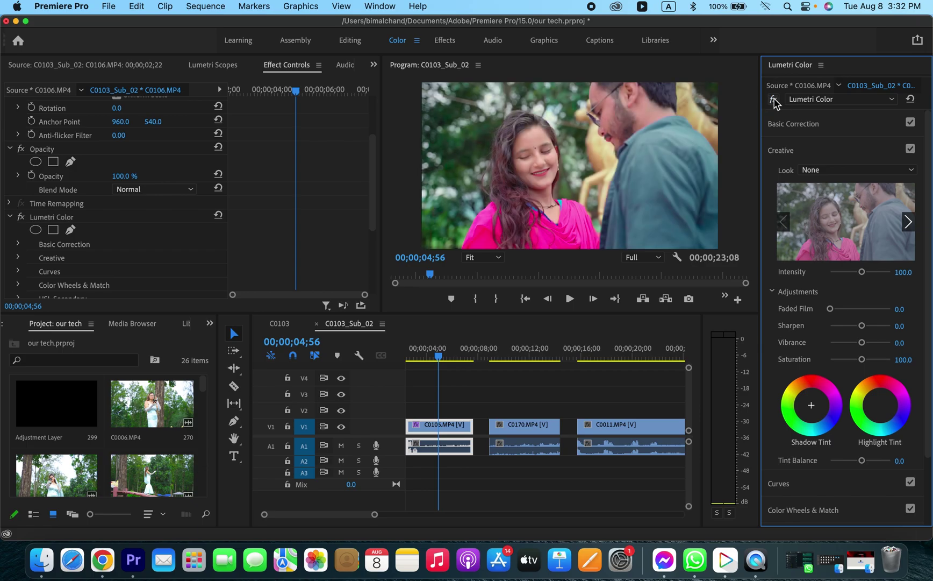
pyautogui.click(774, 99)
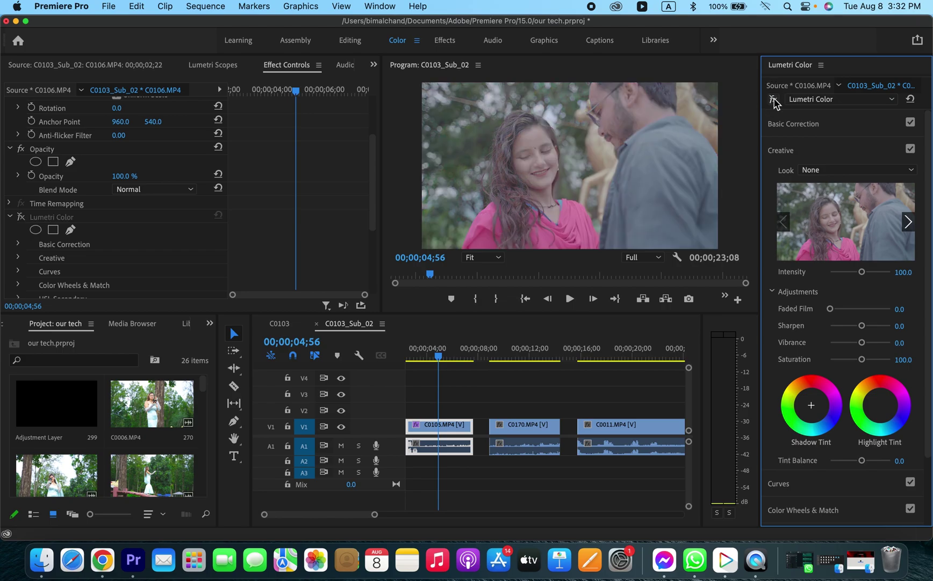
pyautogui.click(773, 100)
pyautogui.click(774, 100)
pyautogui.click(774, 99)
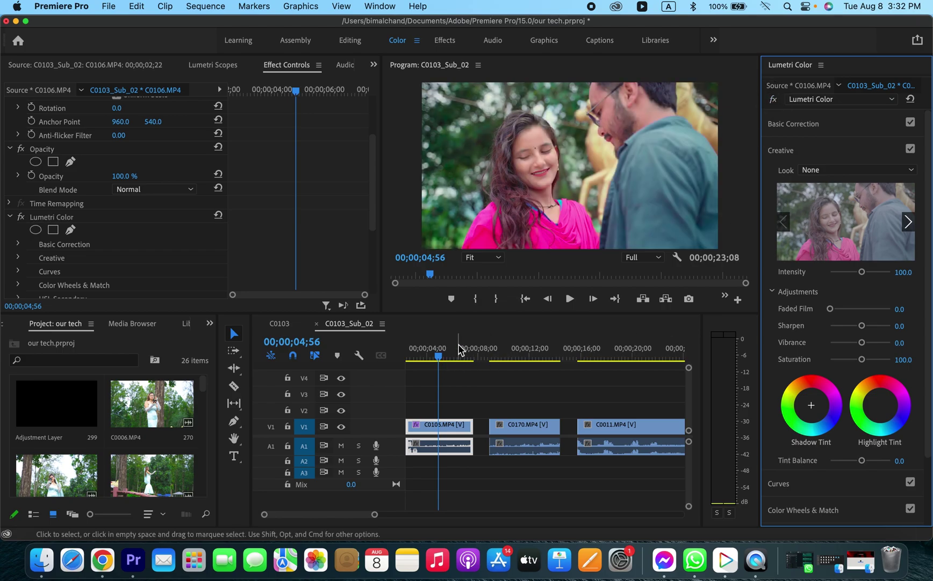
# - Move the playhead to 00;00;12;10 on C0170.MP4 and apply the AMIRA_Default_LogC2Rec709 input LUT to that clip
pyautogui.click(458, 349)
pyautogui.moveTo(460, 347); pyautogui.dragTo(531, 352)
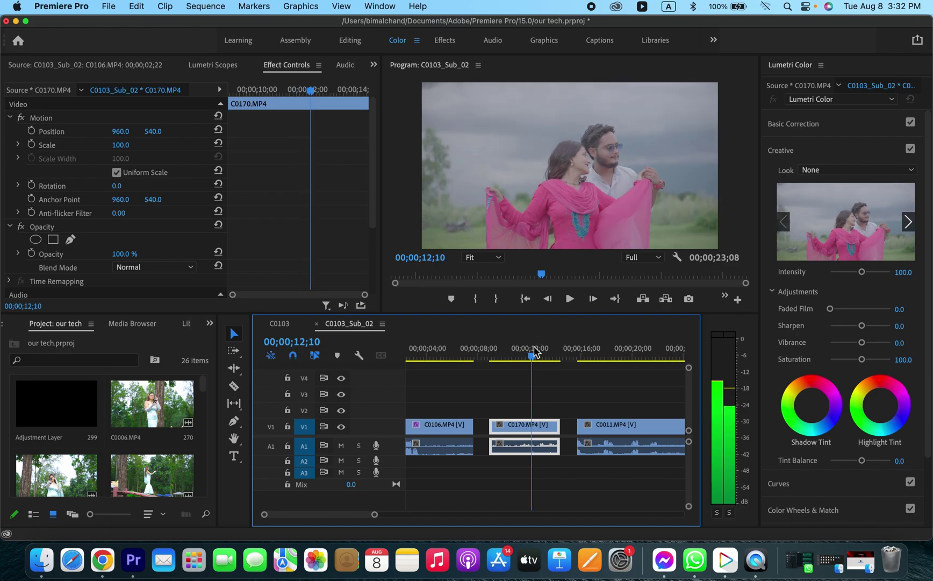
pyautogui.click(799, 130)
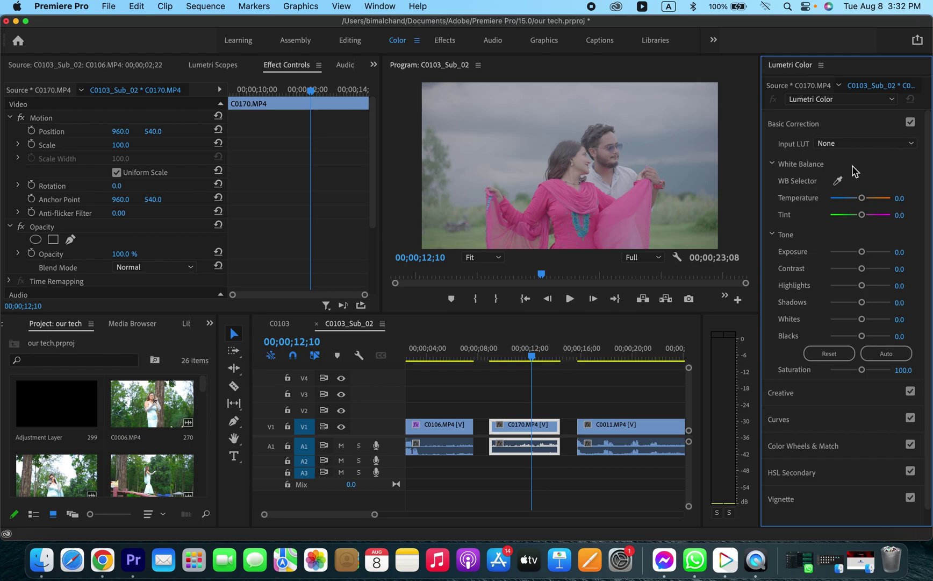
pyautogui.click(842, 144)
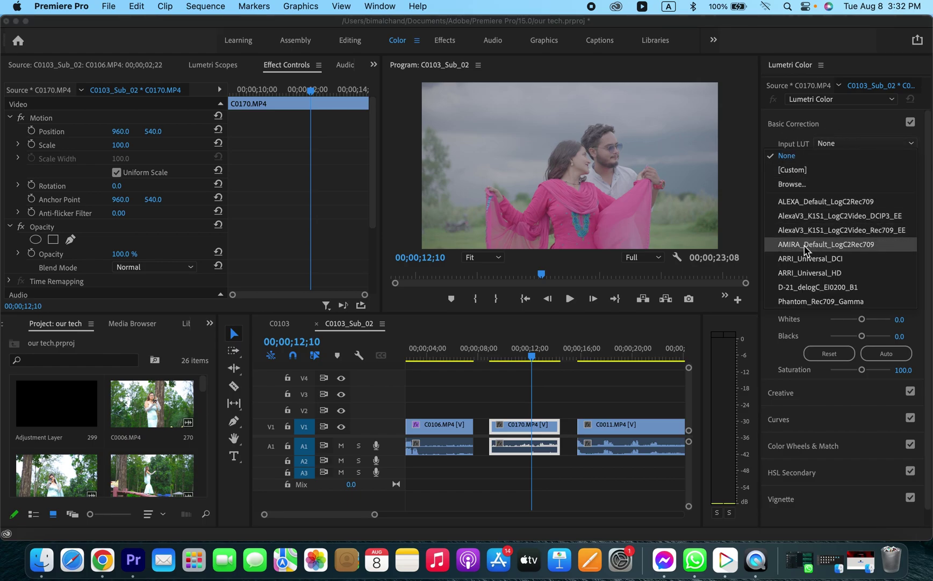
pyautogui.click(805, 245)
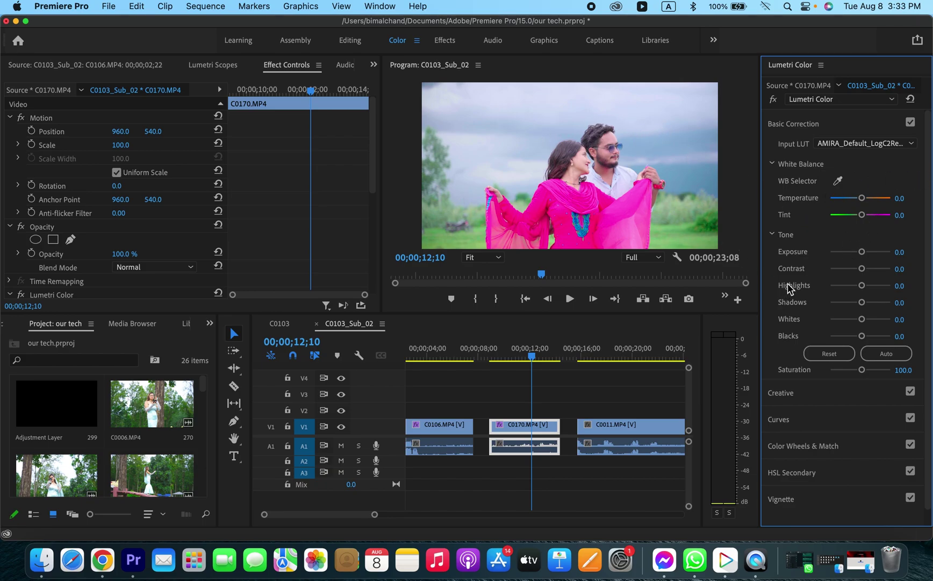
# - Raise C0170.MP4's exposure to 0.2 while checking its signal in Lumetri Scopes, and make the scopes panel taller
pyautogui.click(204, 66)
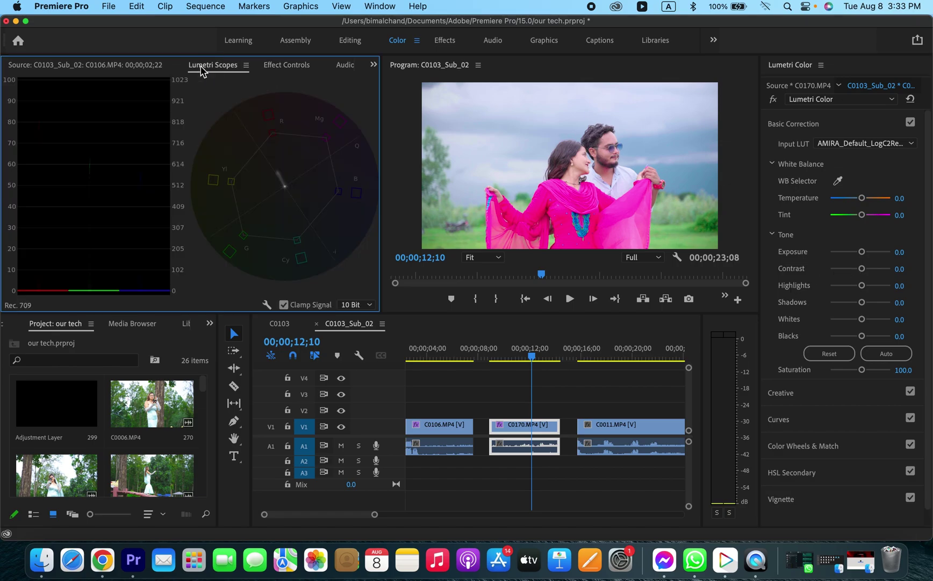
pyautogui.doubleClick(520, 429)
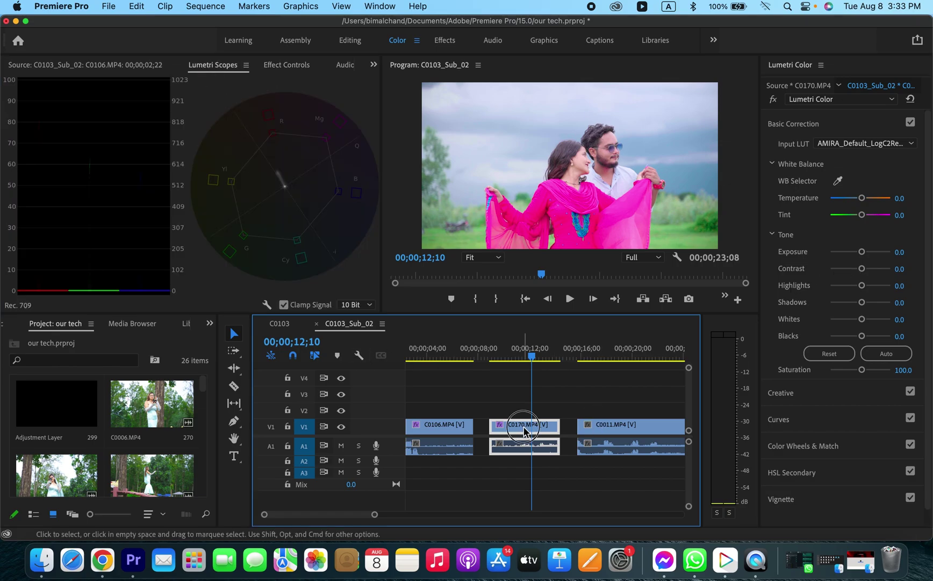
pyautogui.click(220, 66)
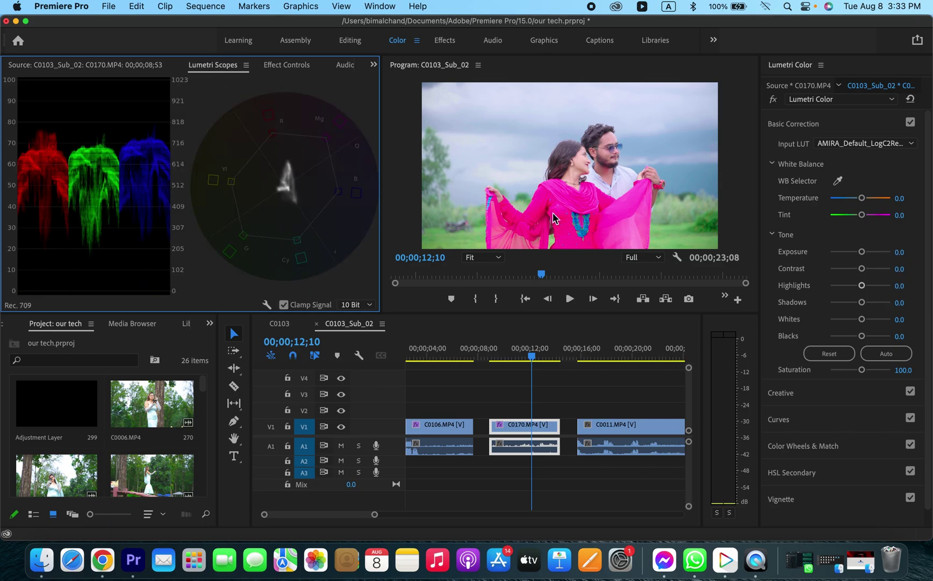
pyautogui.moveTo(862, 251)
pyautogui.mouseDown()
pyautogui.moveTo(853, 255)
pyautogui.moveTo(863, 257)
pyautogui.mouseUp()
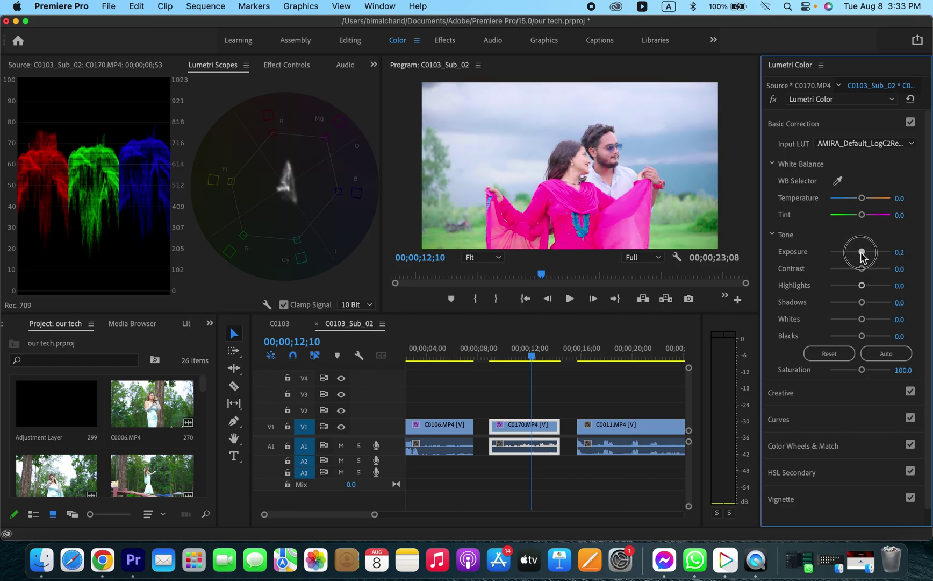
pyautogui.doubleClick(517, 428)
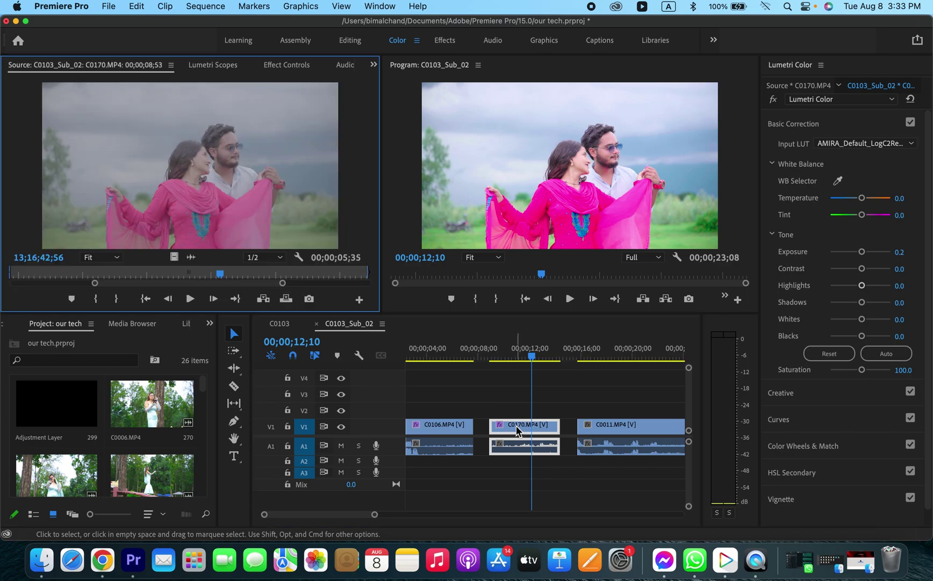
pyautogui.click(214, 65)
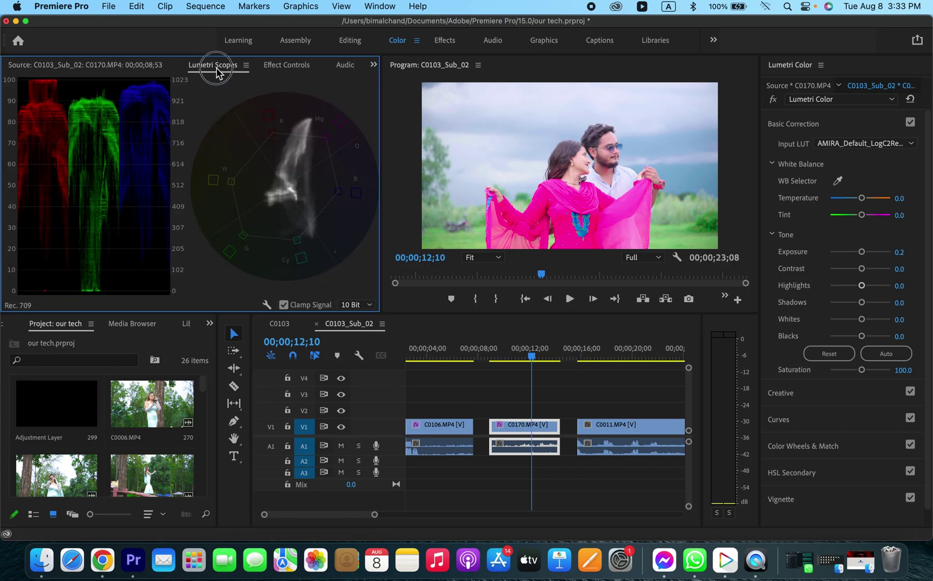
pyautogui.moveTo(254, 313); pyautogui.dragTo(255, 361)
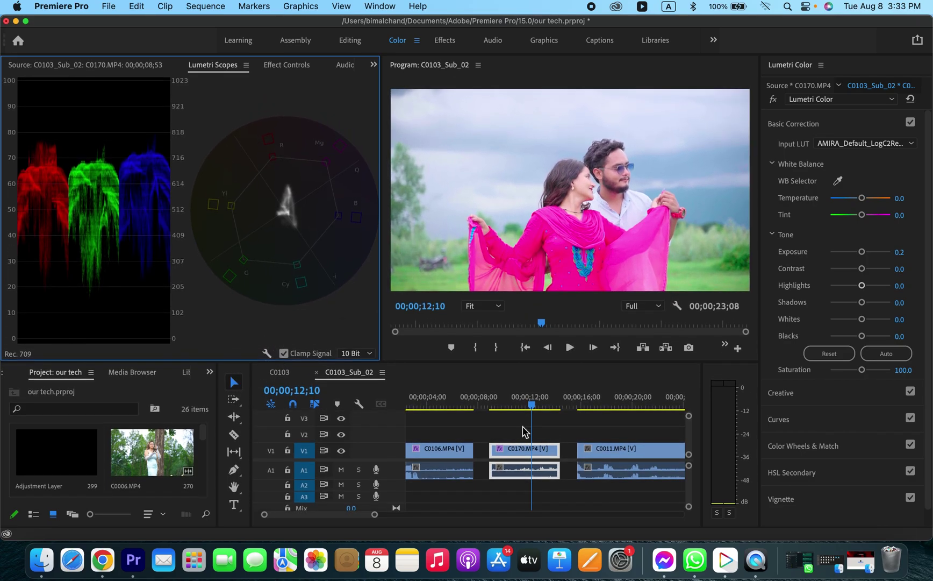
# - Set C0170.MP4's tone to exposure -0.3, contrast 27.7, highlights -29.8, shadows -8.5, whites 17.0 and blacks 17.0, guided by the scopes
pyautogui.click(518, 450)
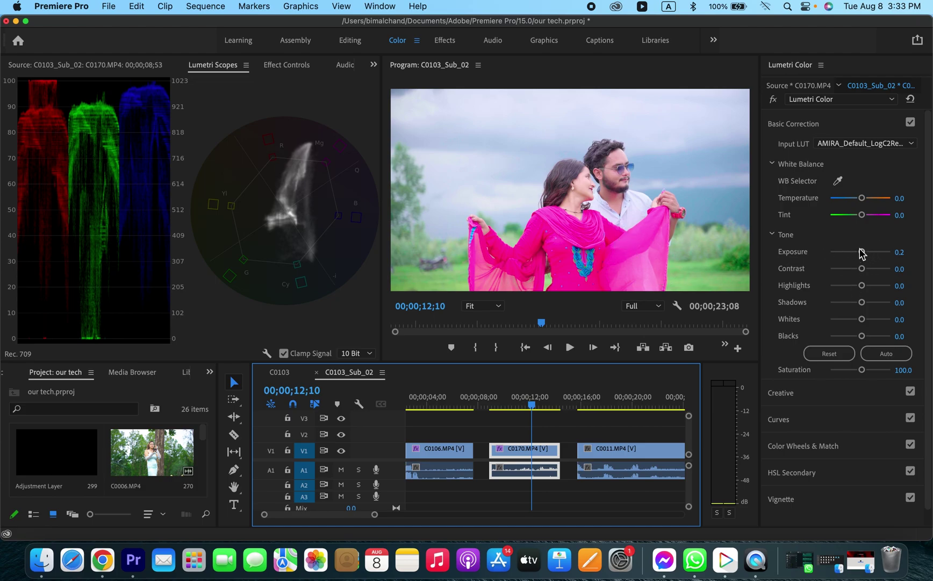
pyautogui.moveTo(863, 255); pyautogui.dragTo(860, 256)
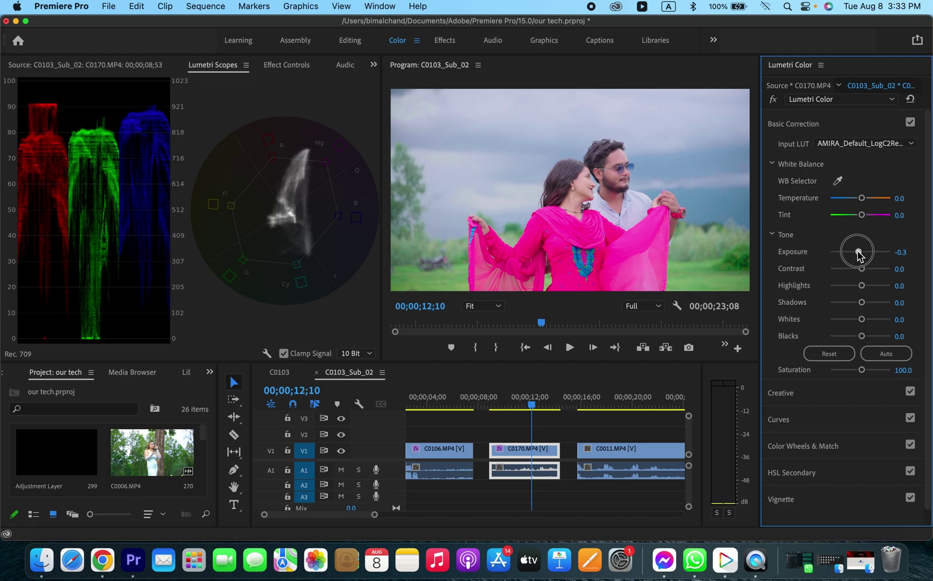
pyautogui.moveTo(861, 269); pyautogui.dragTo(856, 294)
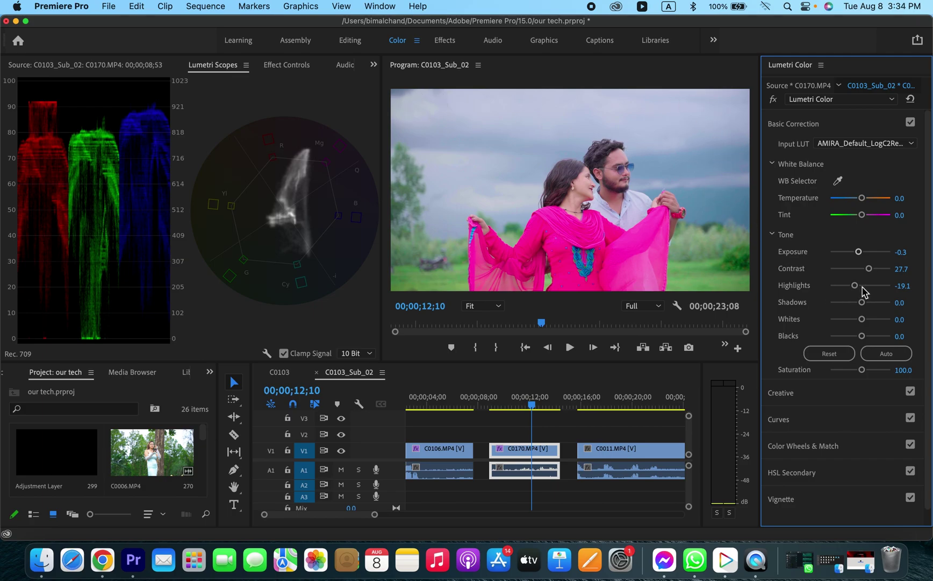
pyautogui.moveTo(854, 286); pyautogui.dragTo(859, 307)
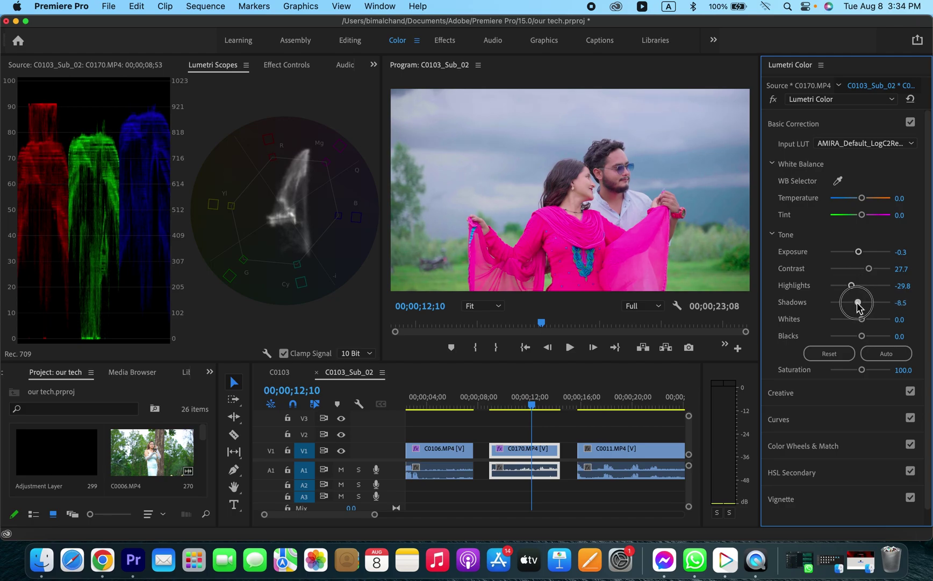
pyautogui.moveTo(862, 320); pyautogui.dragTo(866, 321)
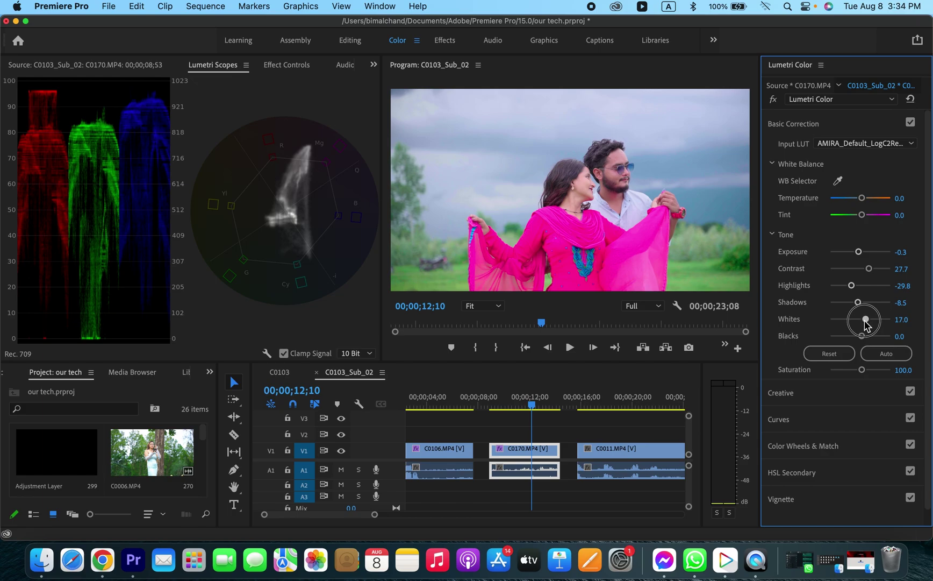
pyautogui.moveTo(865, 320)
pyautogui.mouseDown()
pyautogui.moveTo(854, 337)
pyautogui.moveTo(866, 339)
pyautogui.mouseUp()
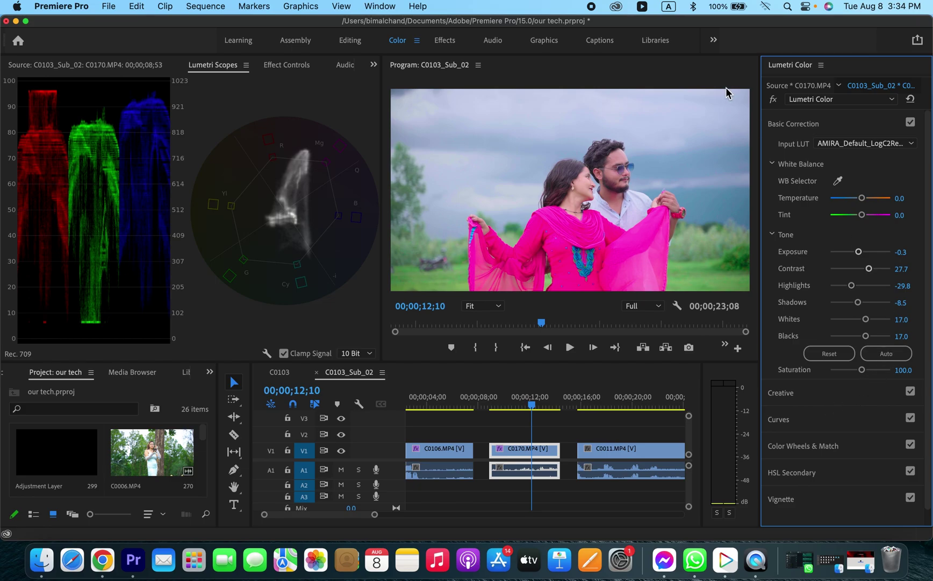
# - Compare C0170.MP4 with the Lumetri Color effect bypassed and enabled
pyautogui.click(773, 100)
pyautogui.click(774, 100)
pyautogui.scroll(-1, 860, 344)
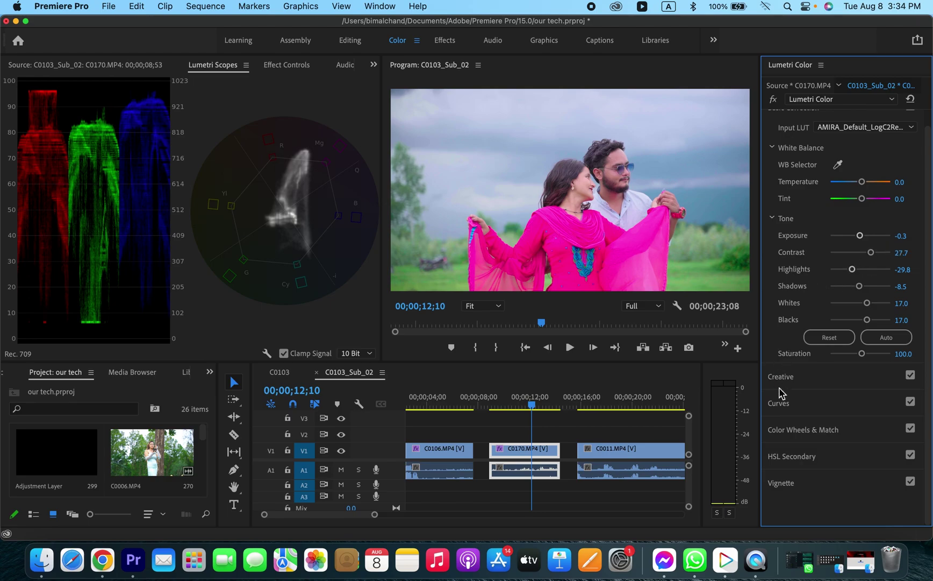
# - Draw a small free-form mask on the Lumetri Color effect around the woman's cheek
pyautogui.click(285, 65)
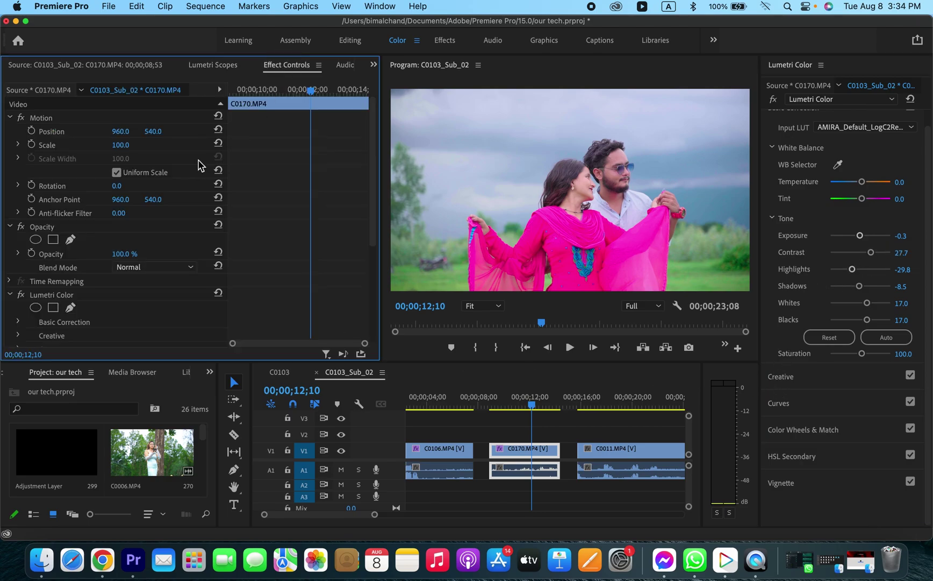
pyautogui.scroll(-5, 136, 302)
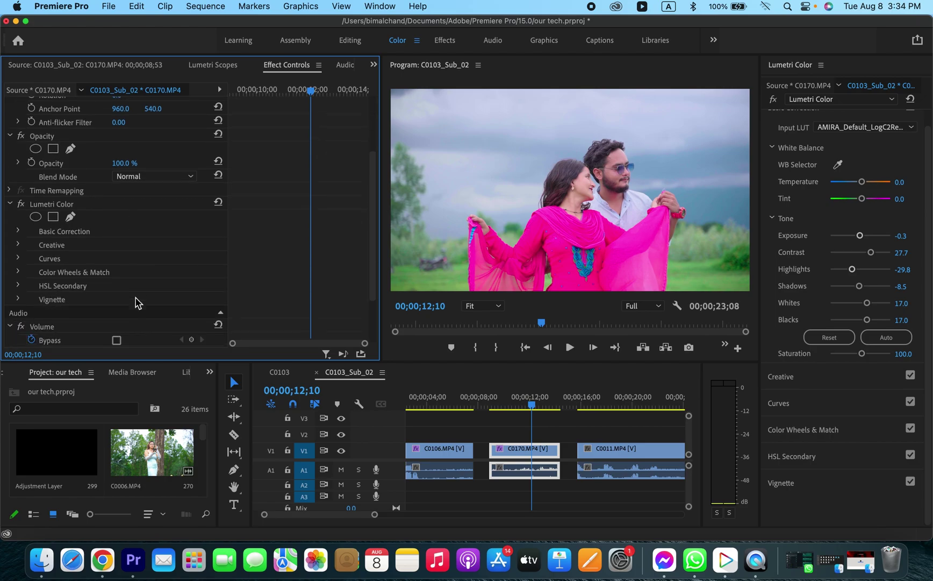
pyautogui.click(71, 217)
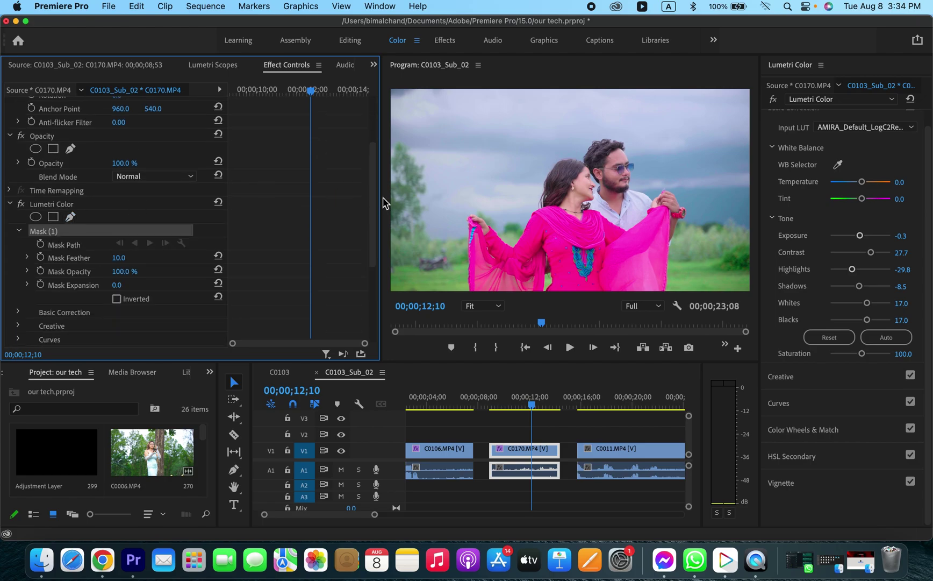
pyautogui.click(486, 307)
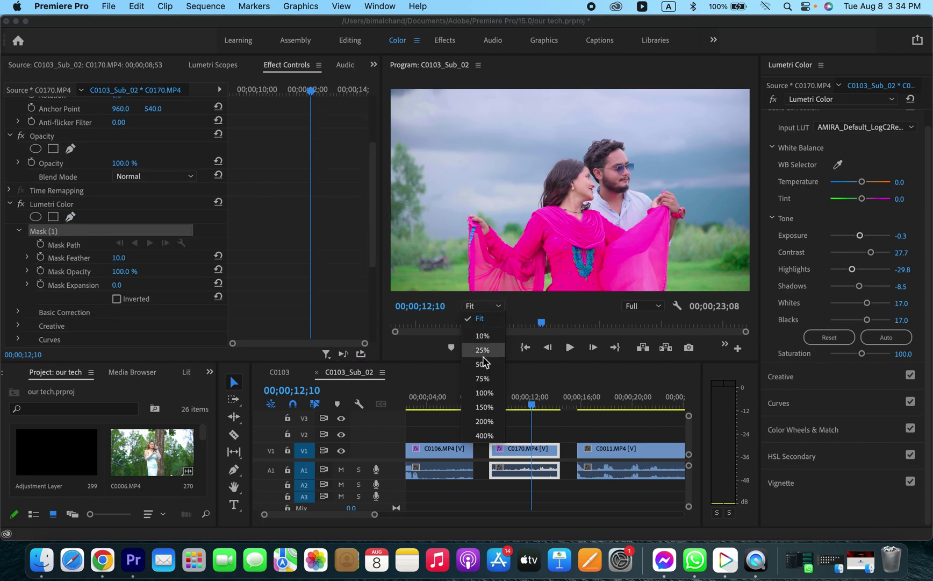
pyautogui.click(485, 409)
pyautogui.click(591, 165)
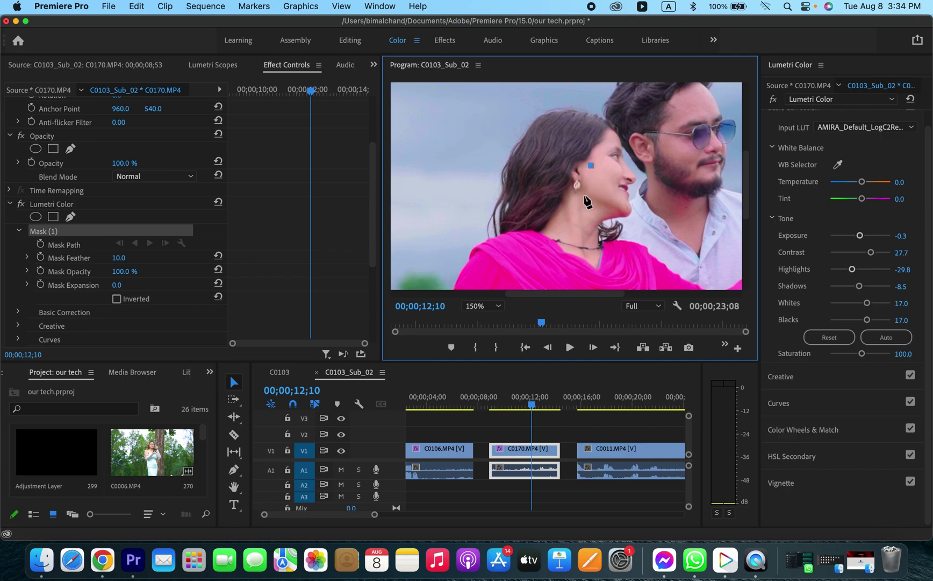
pyautogui.click(606, 205)
pyautogui.click(592, 165)
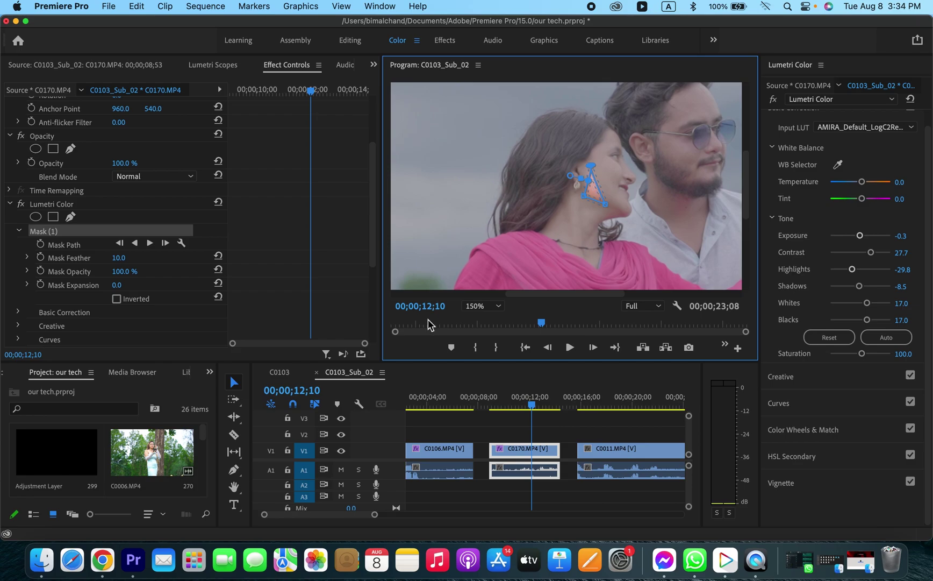
# - Undo the mask shape drawn for the Lumetri Color effect
pyautogui.doubleClick(510, 450)
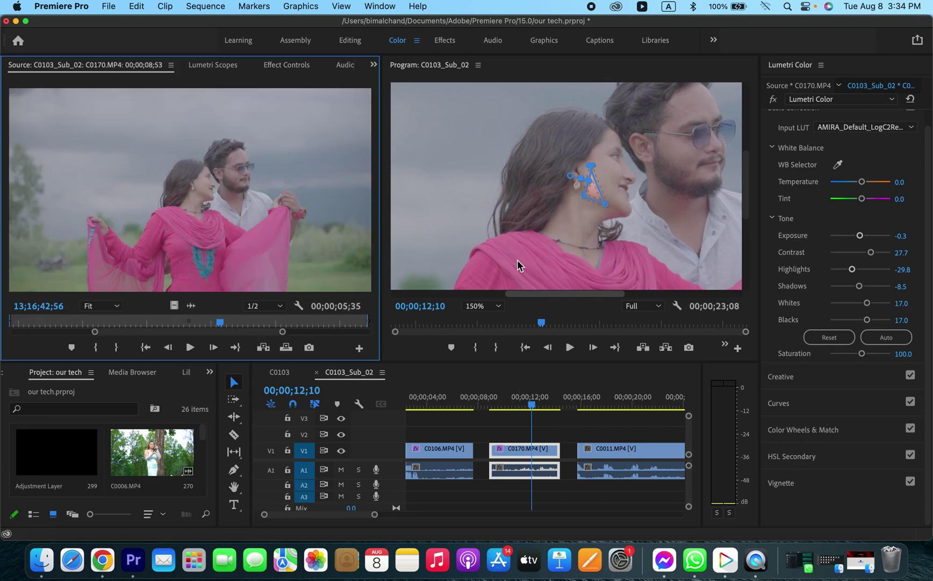
pyautogui.click(287, 64)
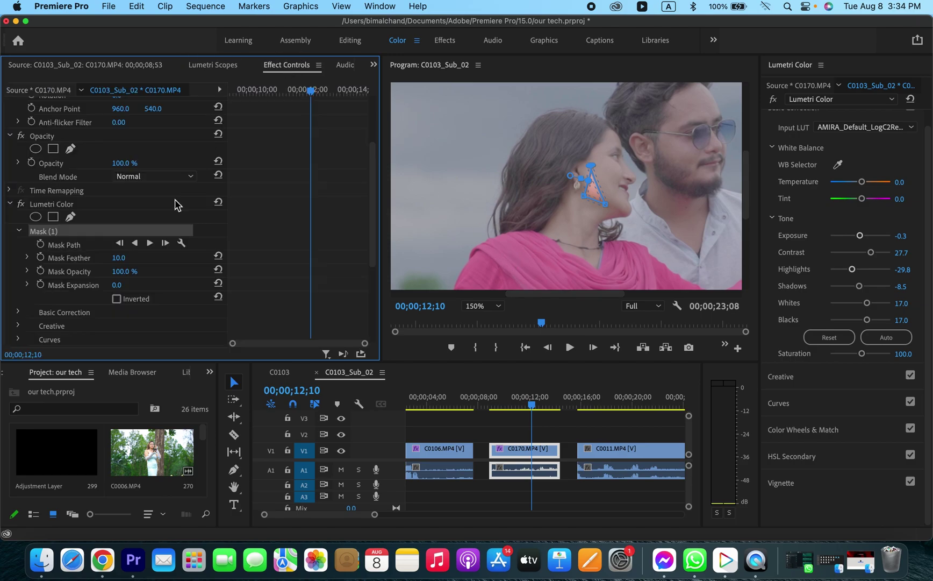
pyautogui.scroll(-1, 86, 231)
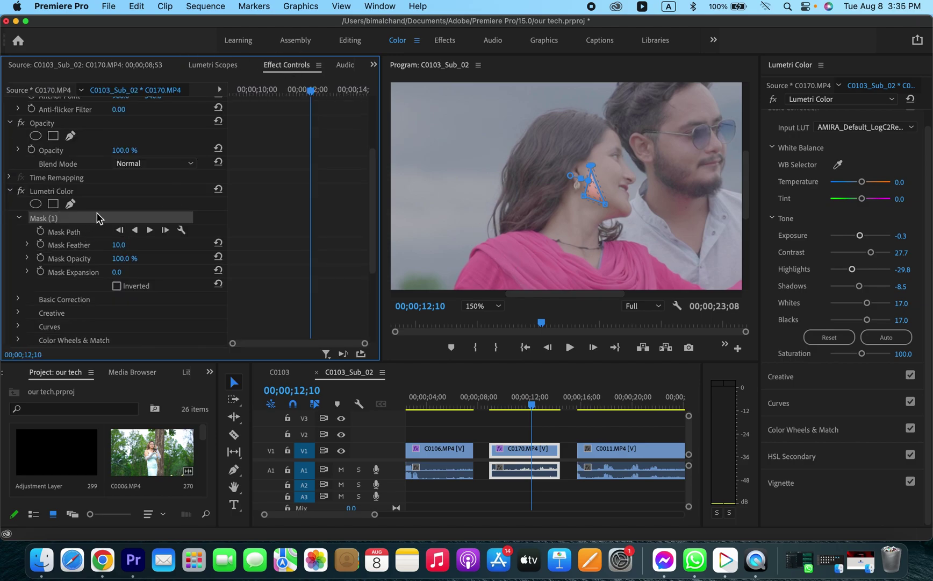
pyautogui.press('super+z')
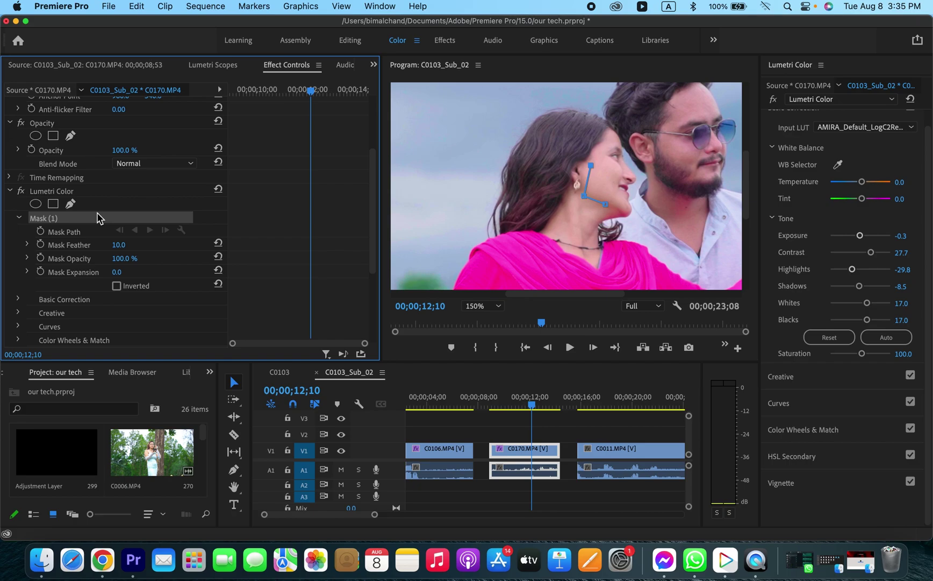
pyautogui.press('super+z')
# - Isolate the skin of the woman's cheek with a small triangular free-form mask on C0170.MP4's Opacity effect
pyautogui.click(41, 123)
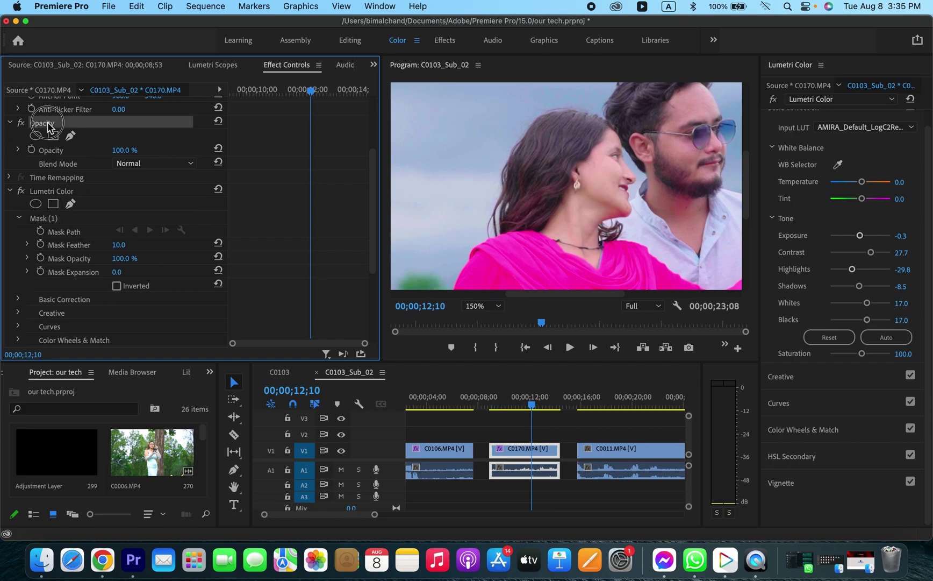
pyautogui.click(70, 136)
pyautogui.click(591, 167)
pyautogui.click(590, 203)
pyautogui.click(618, 199)
pyautogui.click(591, 167)
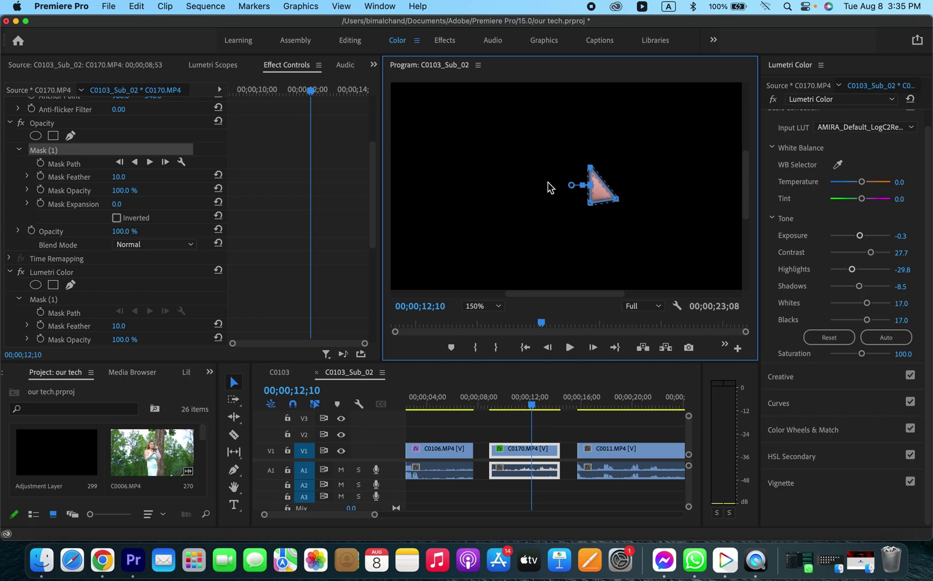
# - Widen the lower corners of the triangular cheek mask and check the isolated skin tone in Lumetri Scopes
pyautogui.click(213, 65)
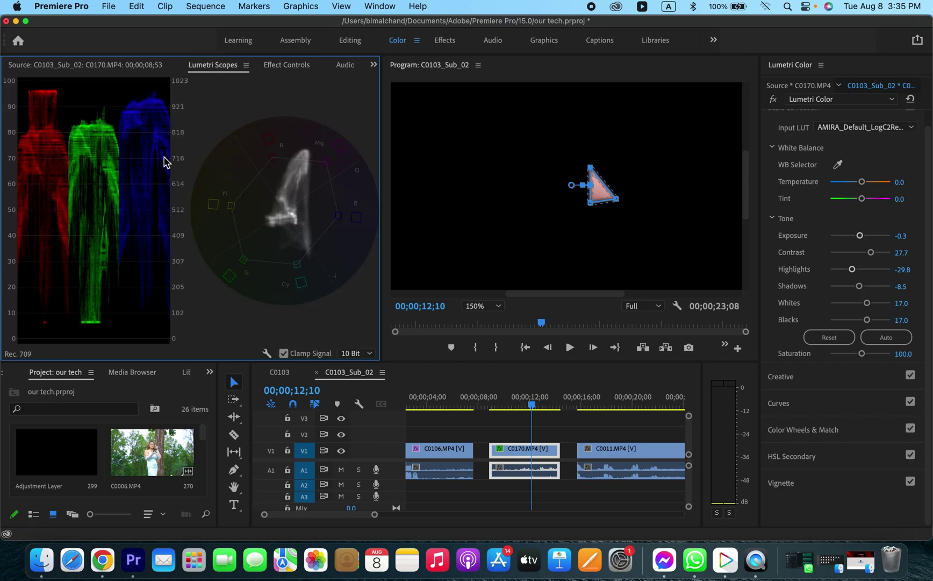
pyautogui.moveTo(592, 204); pyautogui.dragTo(622, 209)
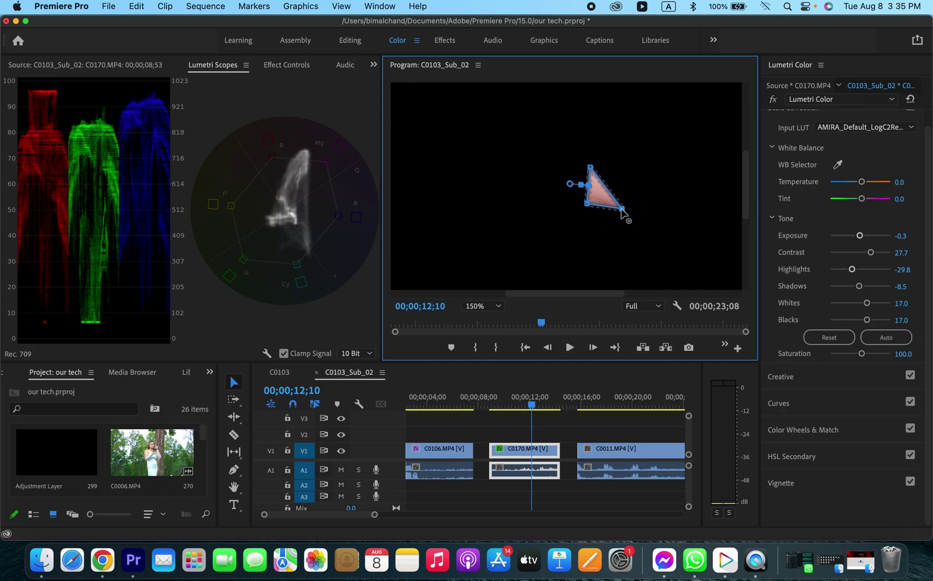
pyautogui.doubleClick(524, 448)
pyautogui.click(215, 65)
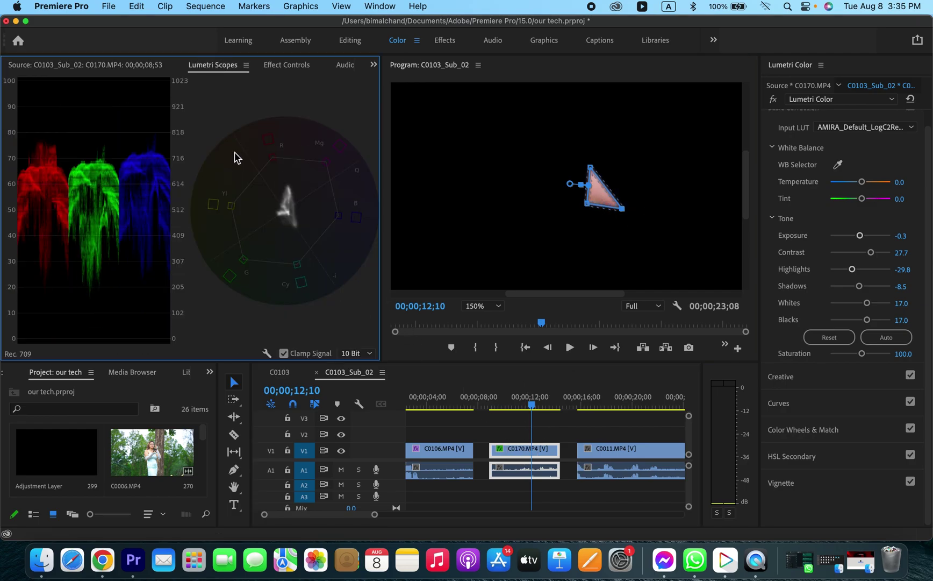
pyautogui.moveTo(585, 203); pyautogui.dragTo(582, 212)
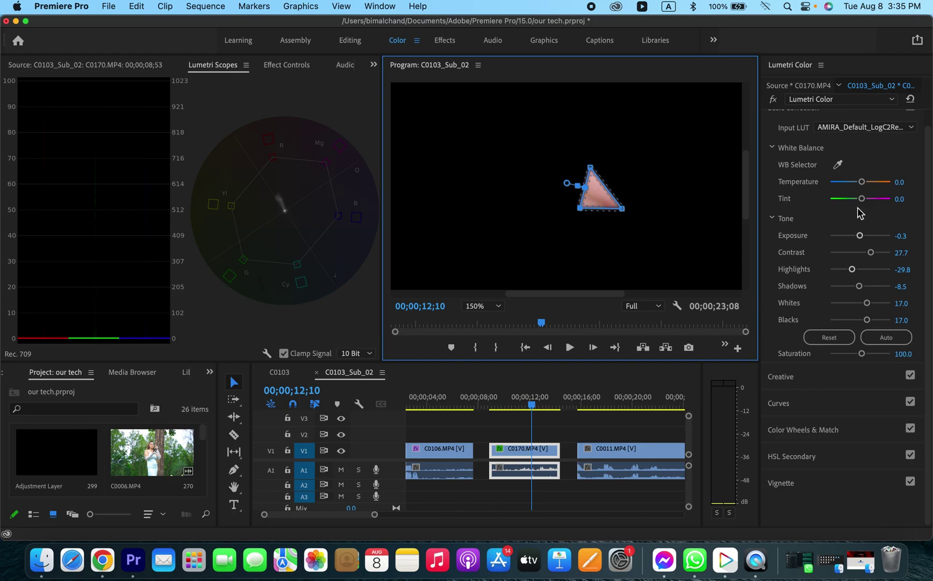
# - Set C0170.MP4's white balance to temperature 19.1 and tint 4.3 against the vectorscope's skin tone line
pyautogui.moveTo(863, 184); pyautogui.dragTo(865, 184)
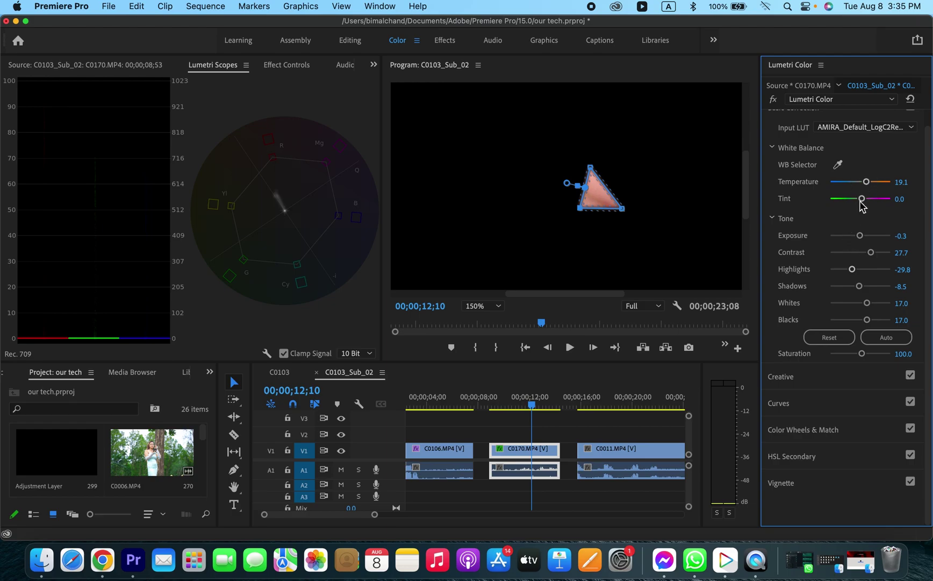
pyautogui.moveTo(861, 199); pyautogui.dragTo(863, 200)
pyautogui.moveTo(861, 199); pyautogui.dragTo(863, 199)
# - Delete the Opacity mask and the empty Lumetri Color mask from C0170.MP4
pyautogui.click(286, 66)
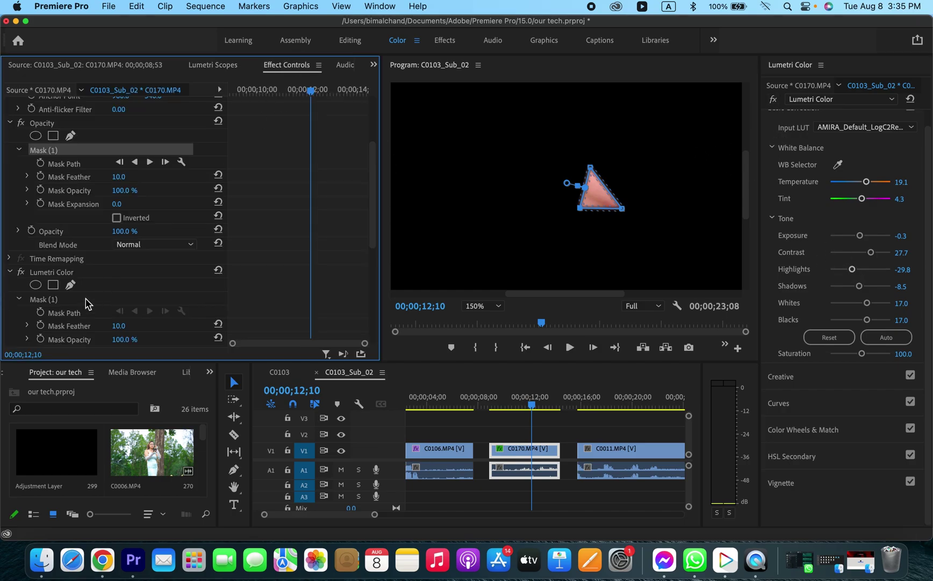
pyautogui.click(54, 299)
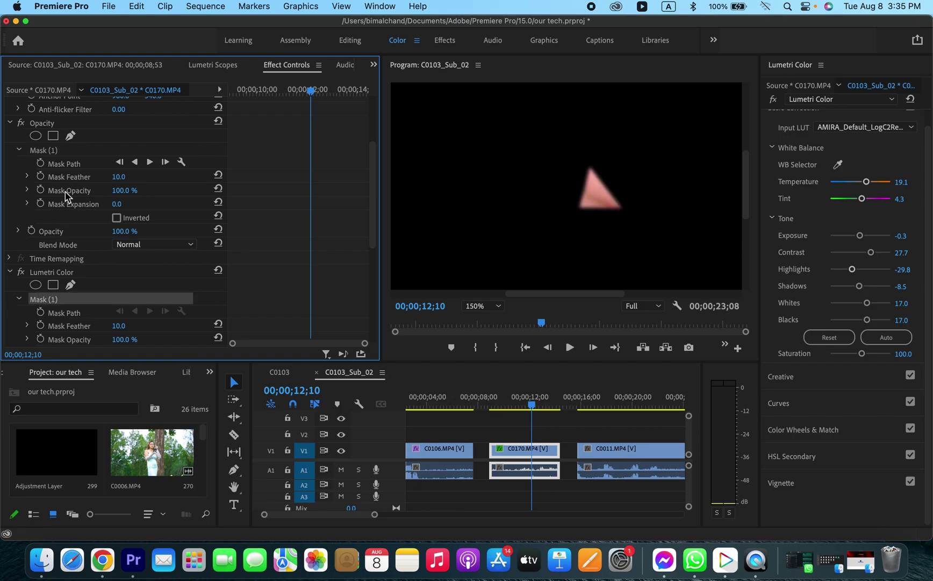
pyautogui.click(48, 151)
pyautogui.press('Delete')
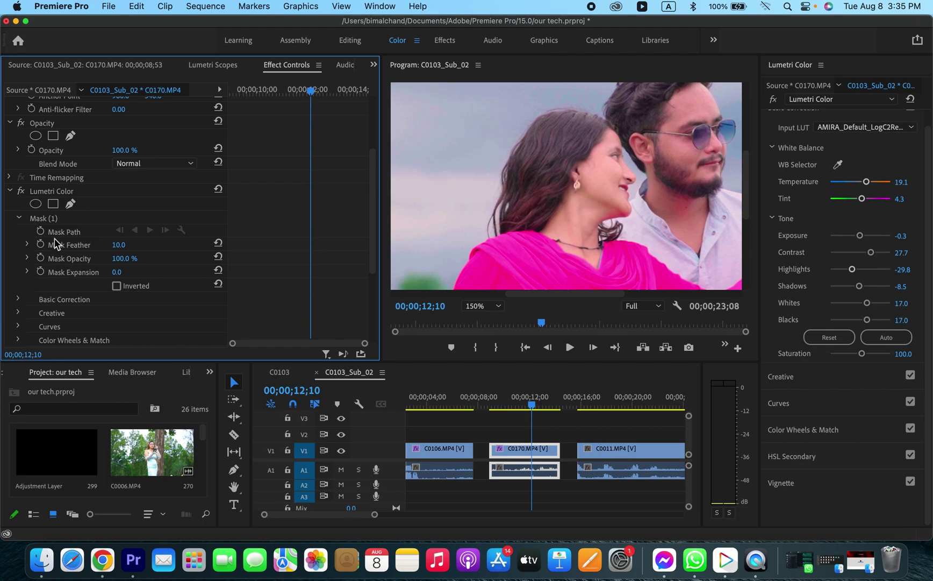
pyautogui.click(56, 220)
pyautogui.press('Delete')
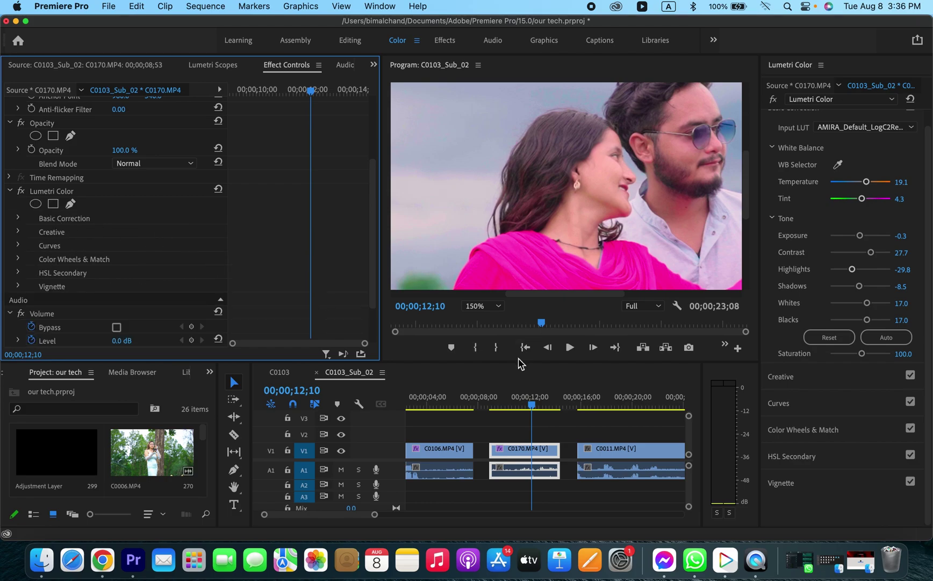
# - Fit the whole frame in the Program monitor and compare C0170.MP4 with and without its Lumetri Color correction
pyautogui.click(481, 305)
pyautogui.click(478, 312)
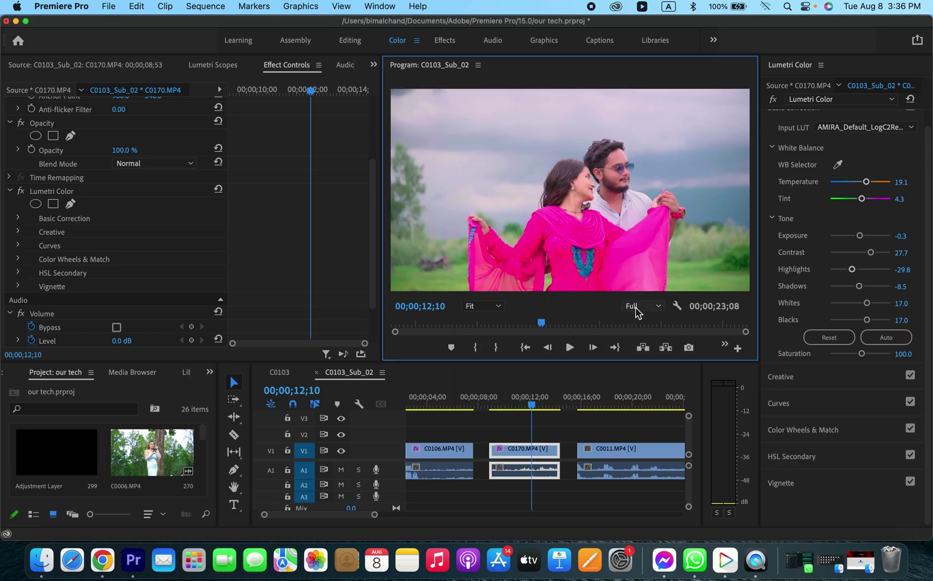
pyautogui.click(774, 100)
pyautogui.click(775, 100)
pyautogui.click(774, 100)
pyautogui.click(774, 100)
pyautogui.click(774, 100)
pyautogui.click(774, 100)
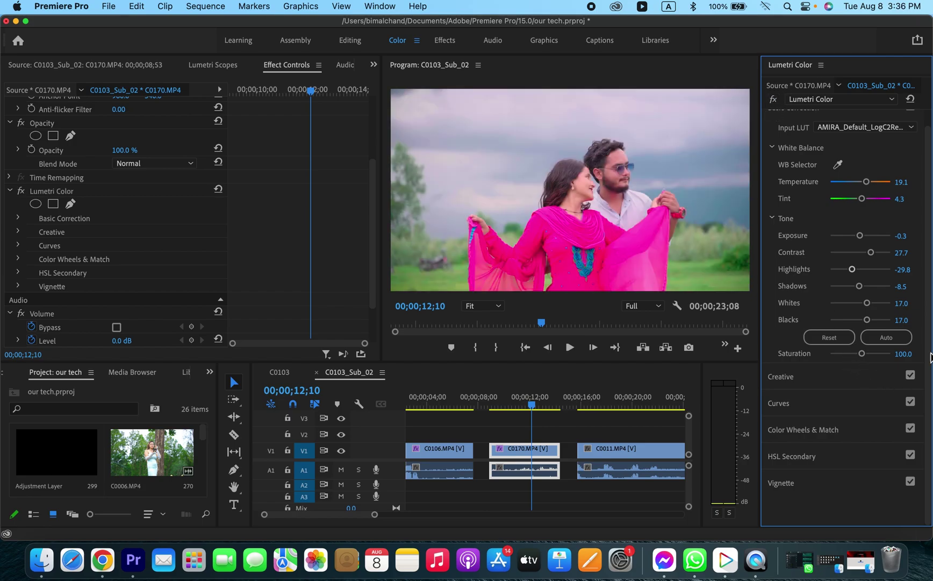
# - Compare C0170.MP4's uncorrected source footage with the graded image, and check the grade in Lumetri Scopes
pyautogui.click(211, 64)
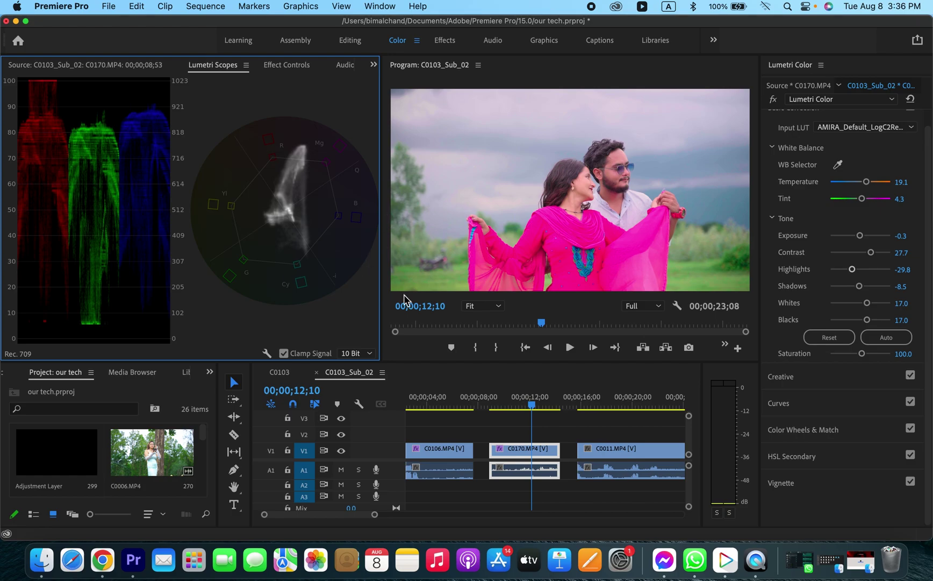
pyautogui.doubleClick(521, 448)
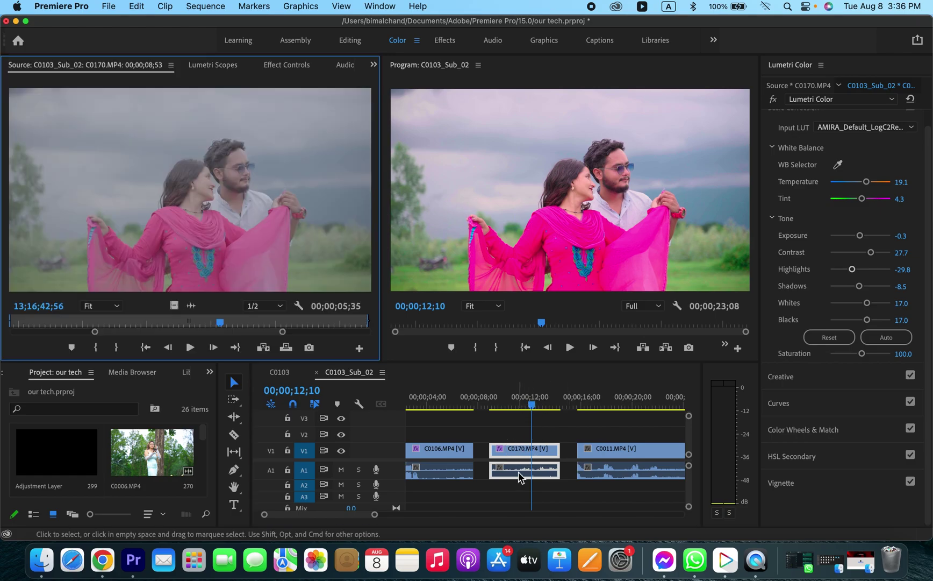
pyautogui.click(223, 67)
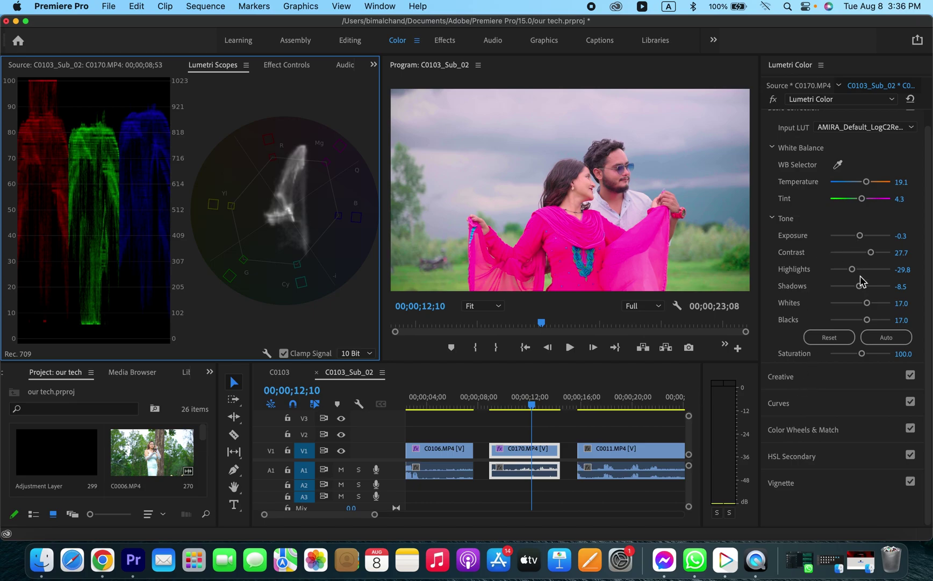
# - Set C0170.MP4's blacks to 31.9 and whites to -6.4 against the RGB parade, and save the project
pyautogui.moveTo(867, 321); pyautogui.dragTo(873, 324)
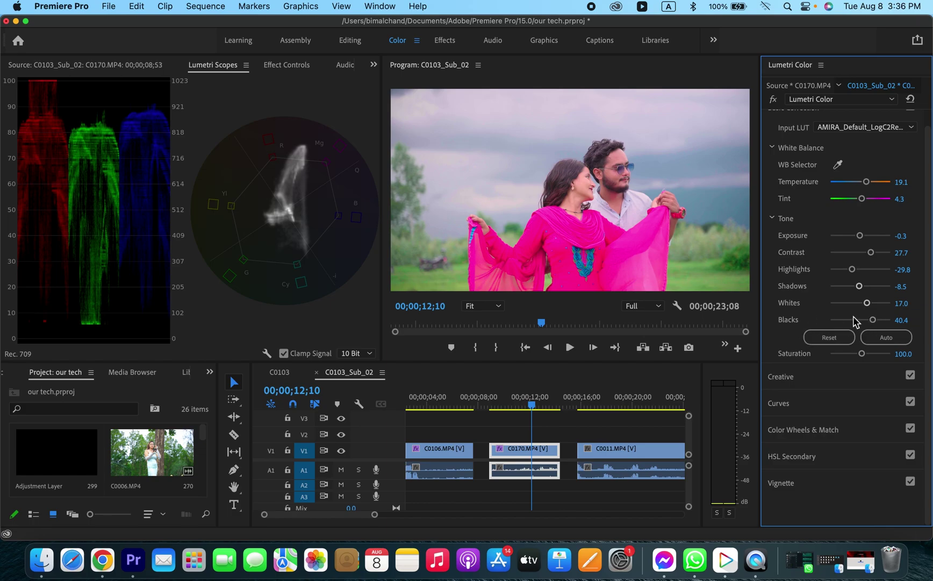
pyautogui.doubleClick(527, 452)
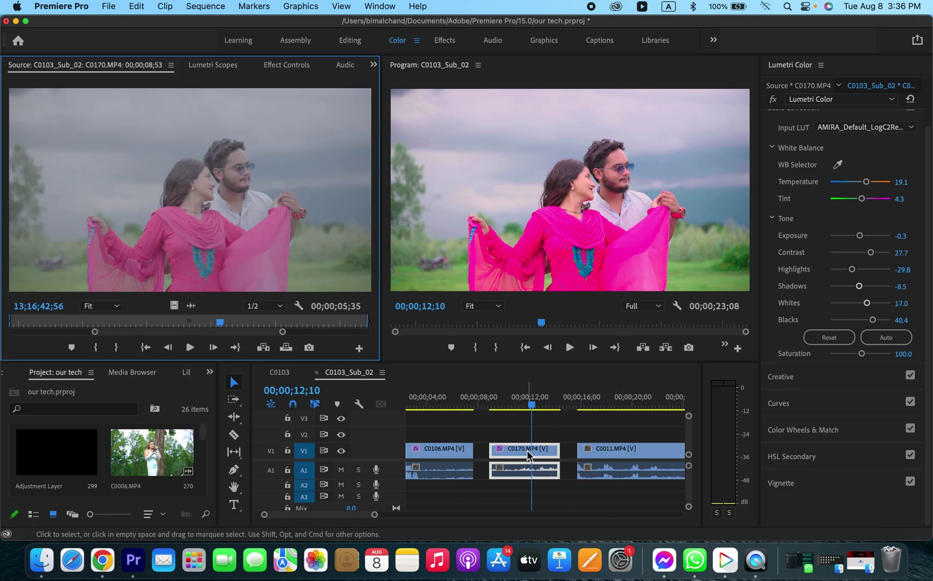
pyautogui.click(213, 65)
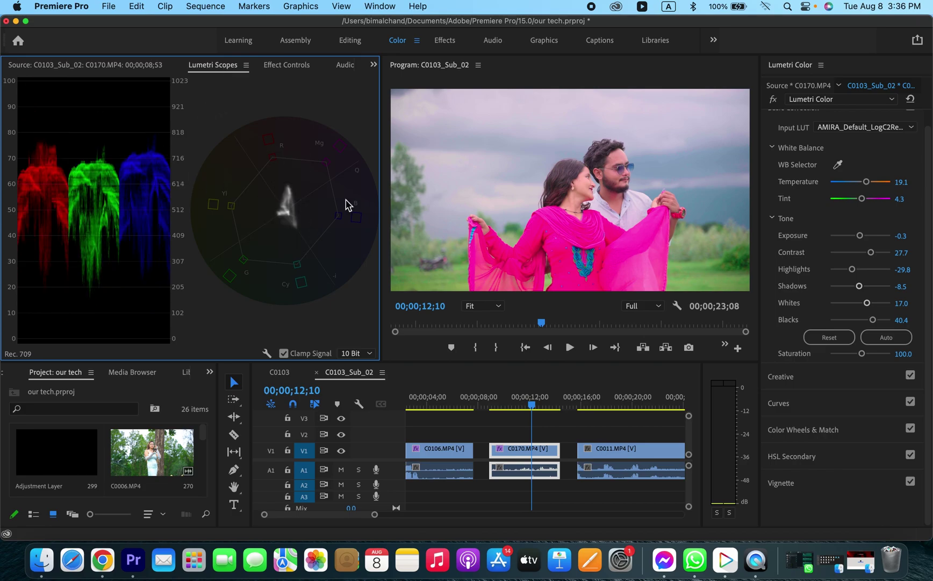
pyautogui.click(517, 449)
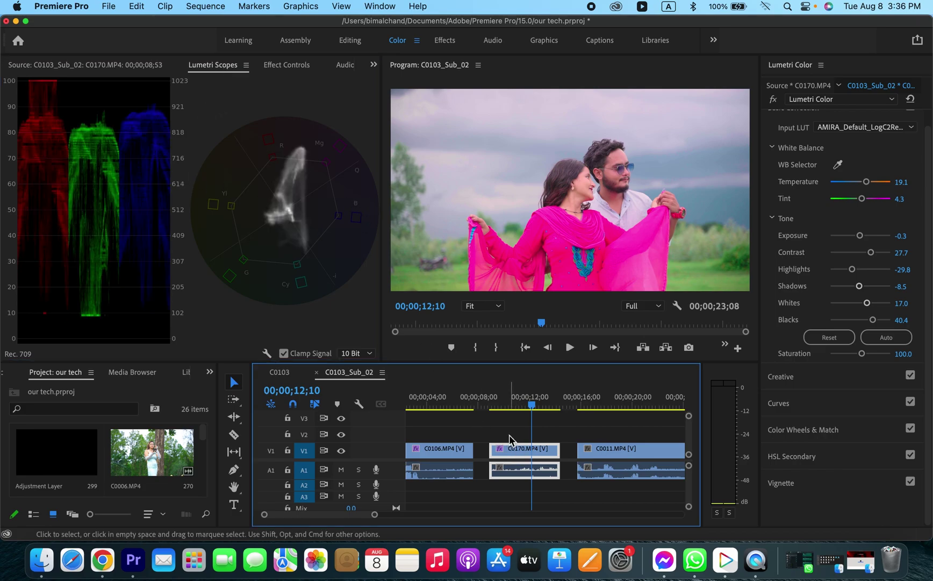
pyautogui.moveTo(873, 322); pyautogui.dragTo(859, 307)
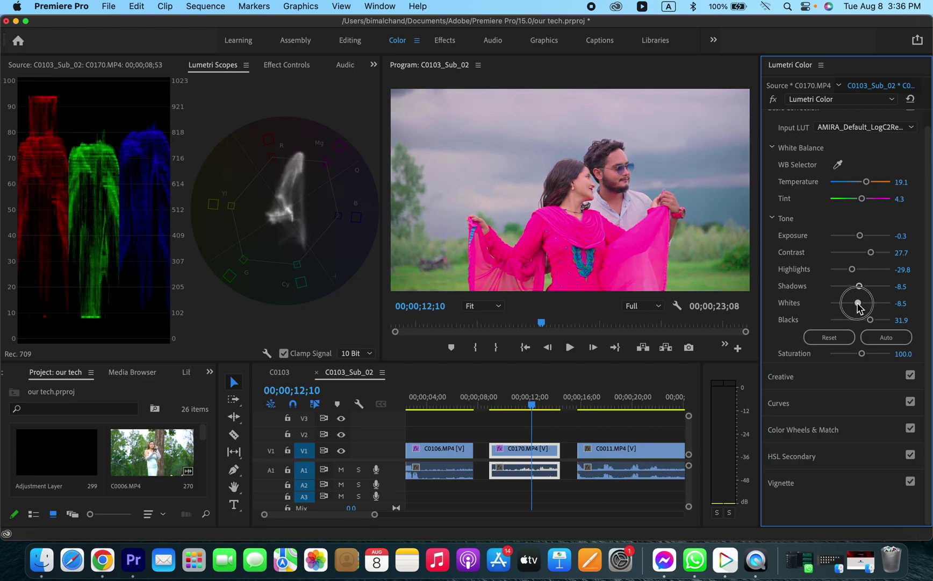
pyautogui.moveTo(859, 306); pyautogui.dragTo(858, 306)
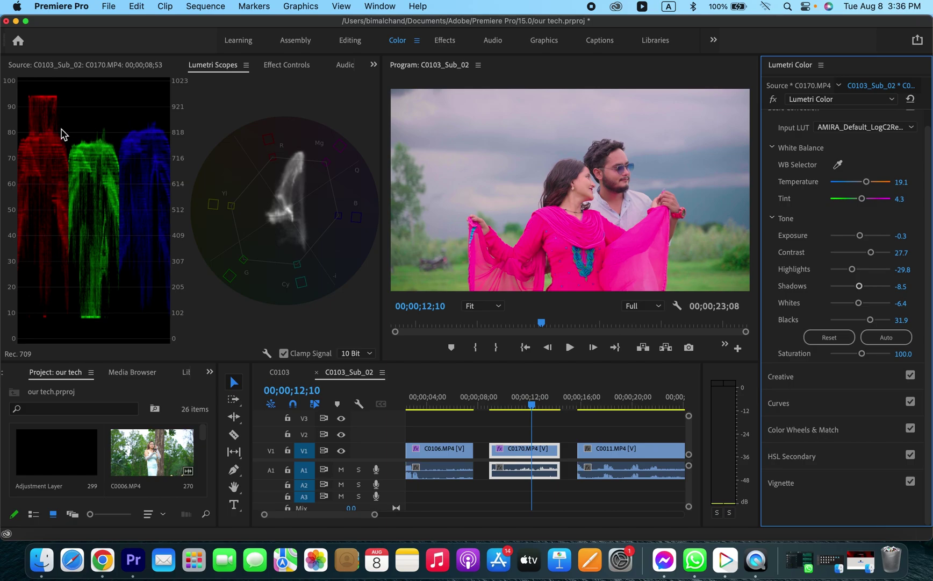
pyautogui.press('super+s')
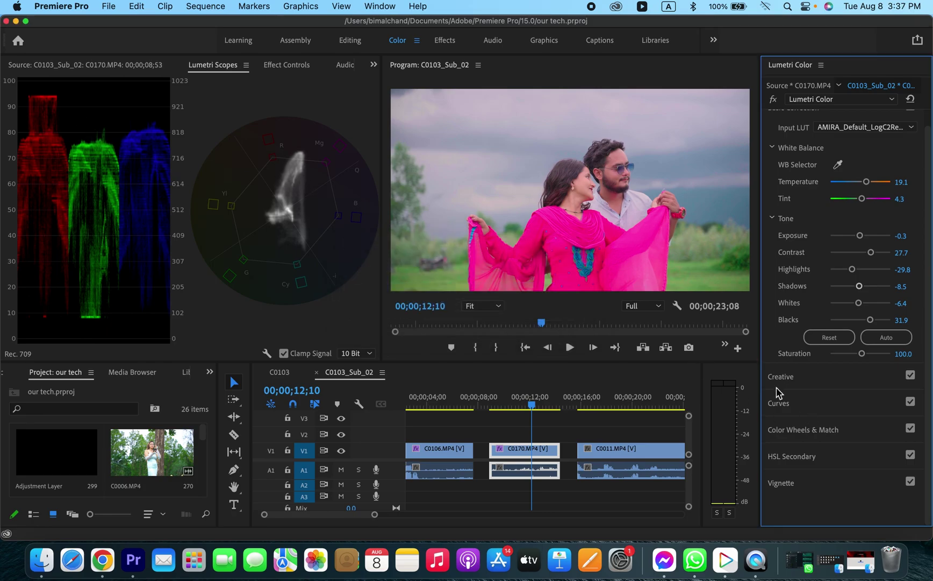
# - Lower the highlight end of C0170.MP4's red RGB curve slightly to reduce the red in the bright areas
pyautogui.click(781, 404)
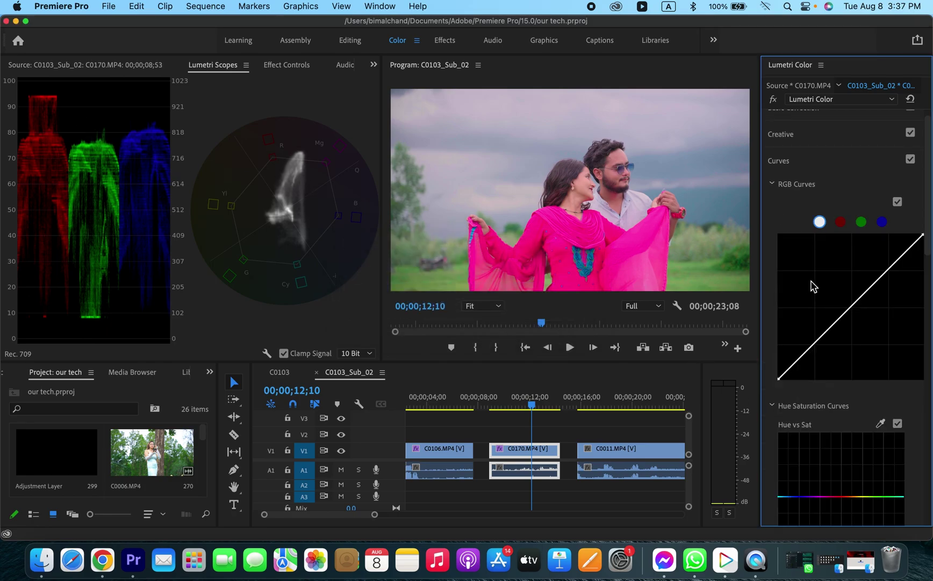
pyautogui.click(840, 223)
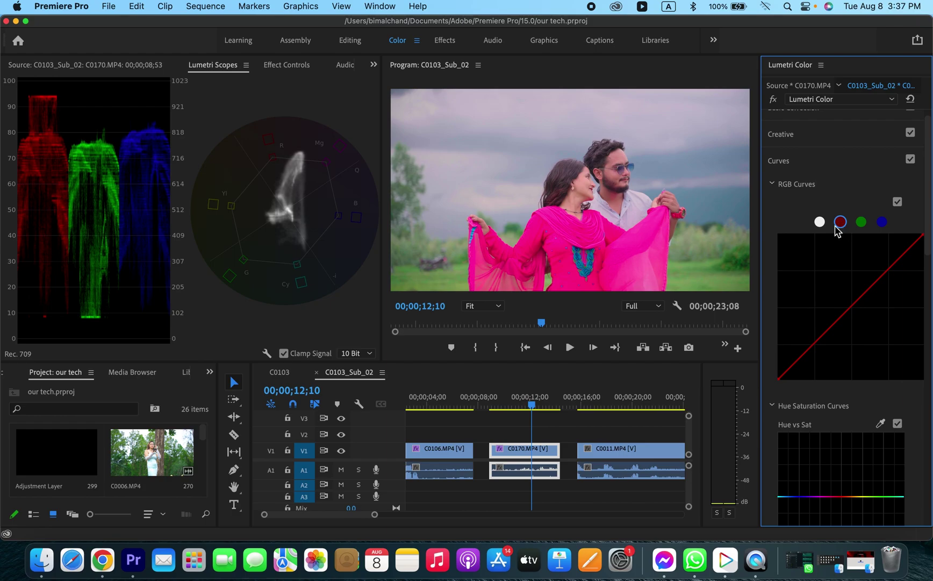
pyautogui.click(840, 222)
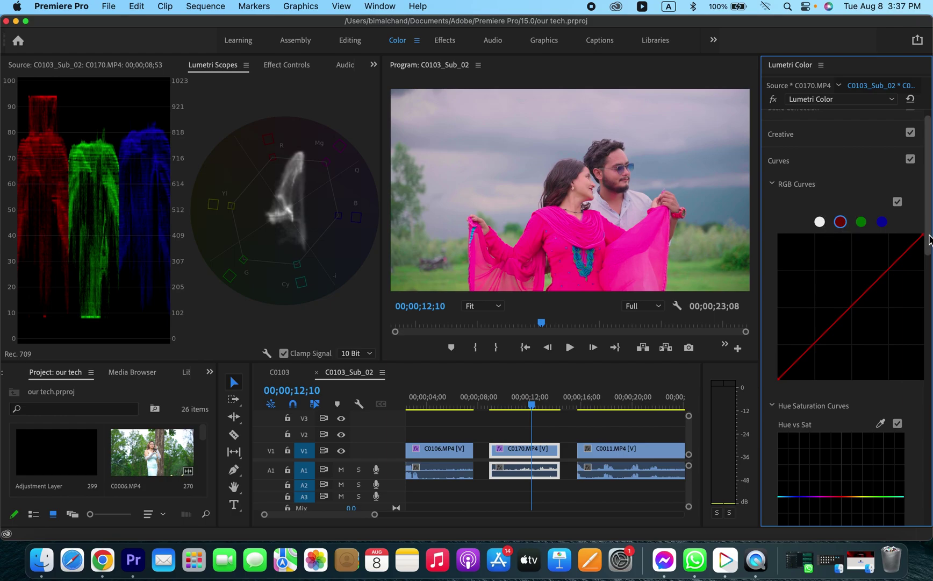
pyautogui.moveTo(922, 235); pyautogui.dragTo(926, 248)
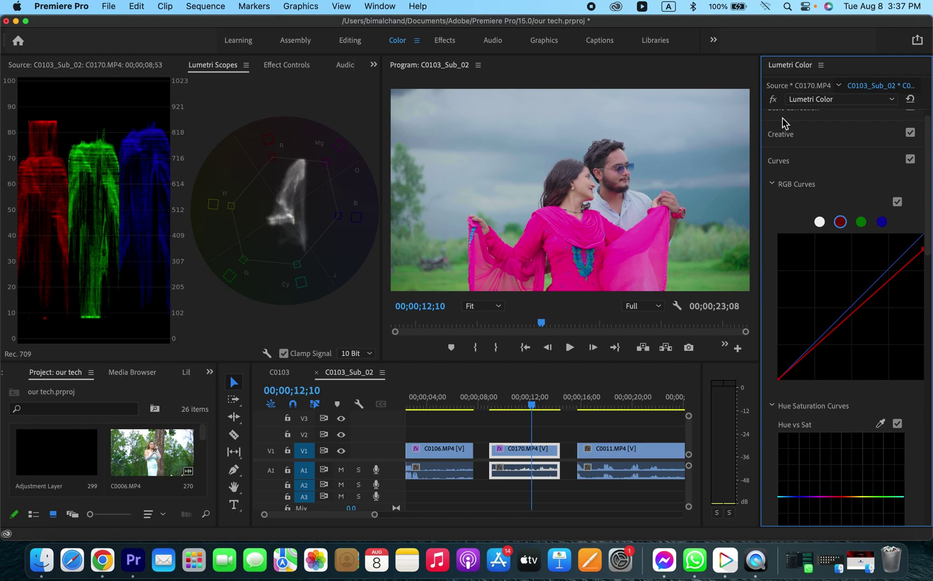
# - Compare C0170.MP4 with and without its Lumetri Color correction, including at 00;00;11;24
pyautogui.click(773, 100)
pyautogui.click(774, 100)
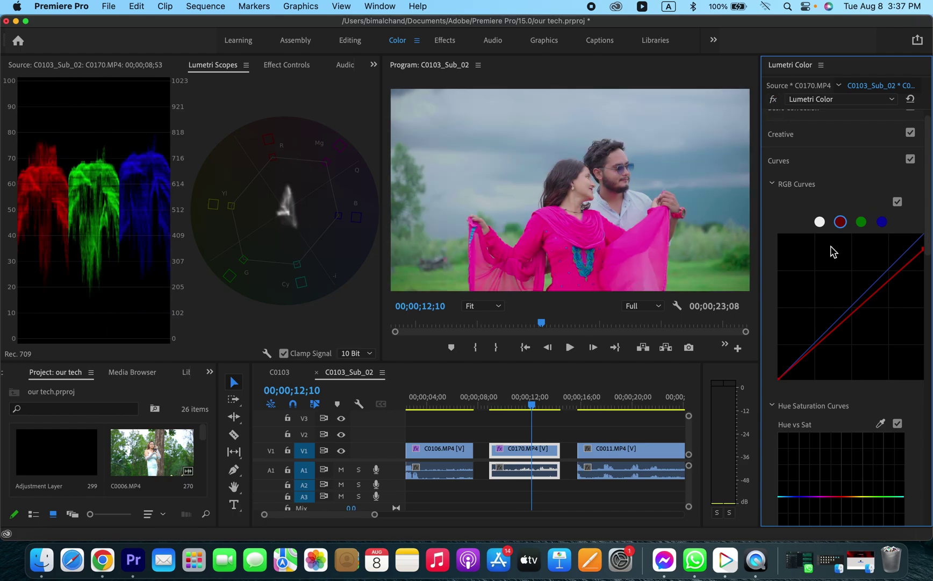
pyautogui.moveTo(538, 399); pyautogui.dragTo(522, 408)
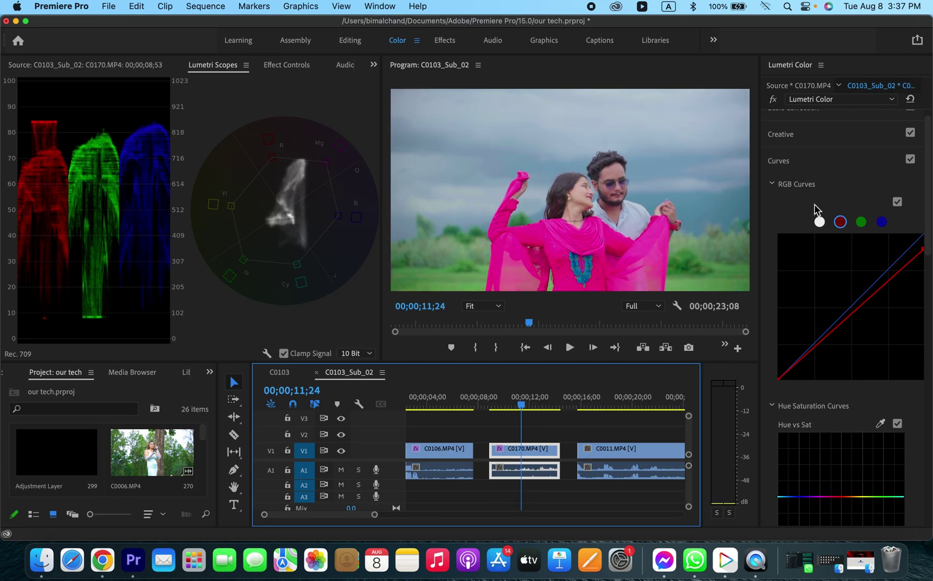
pyautogui.click(774, 99)
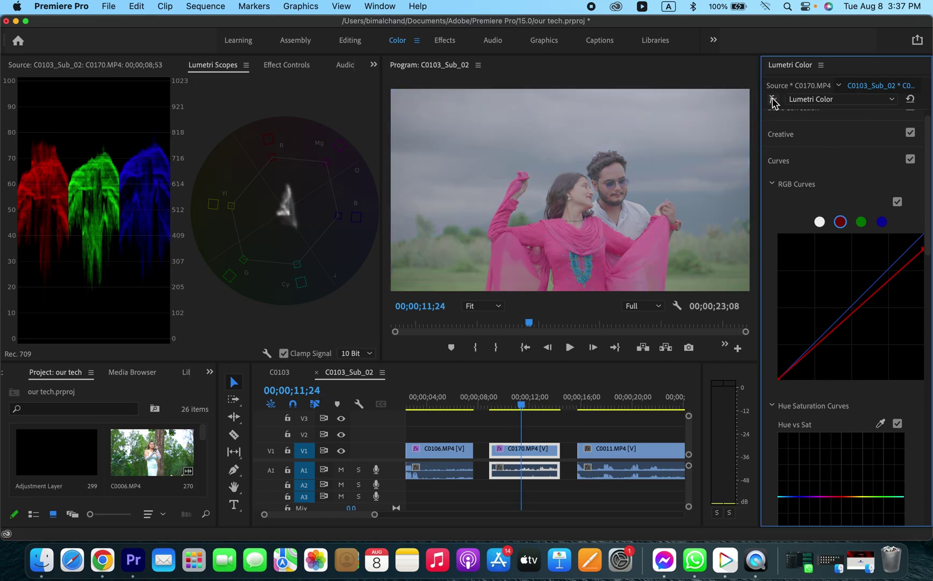
pyautogui.click(774, 99)
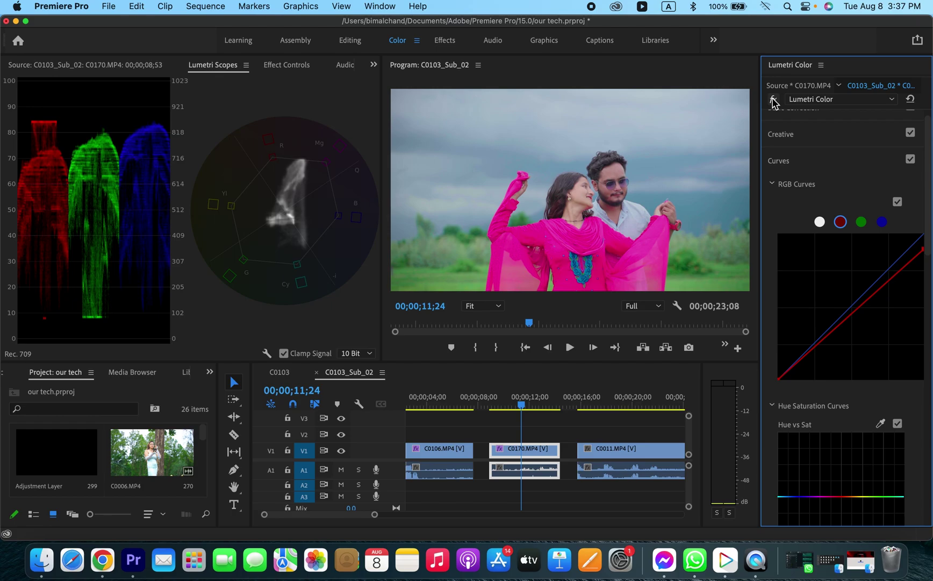
# - Review C0011.MP4 in the sequence up to 00;00;21;03 and open its Basic Correction settings
pyautogui.click(526, 399)
pyautogui.moveTo(529, 401); pyautogui.dragTo(596, 401)
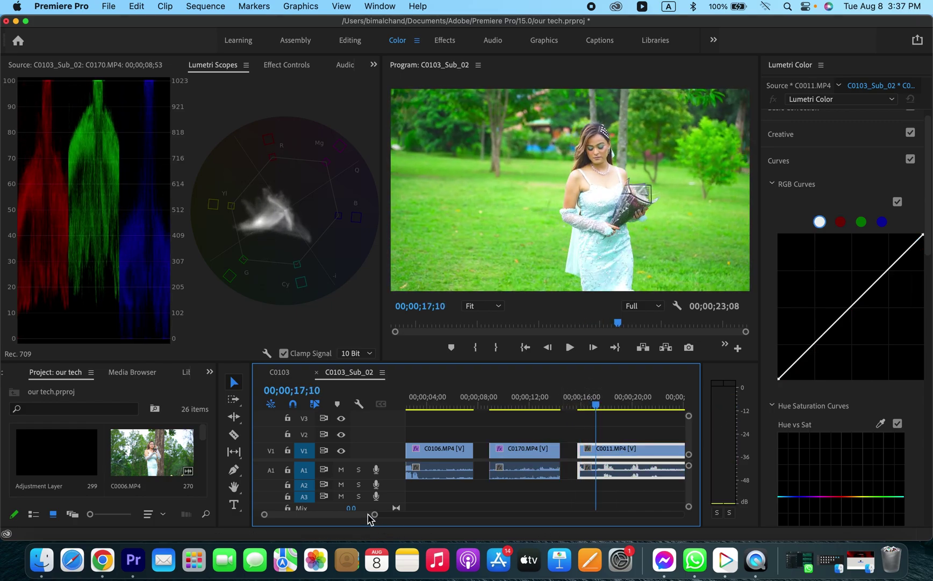
pyautogui.moveTo(375, 515); pyautogui.dragTo(383, 514)
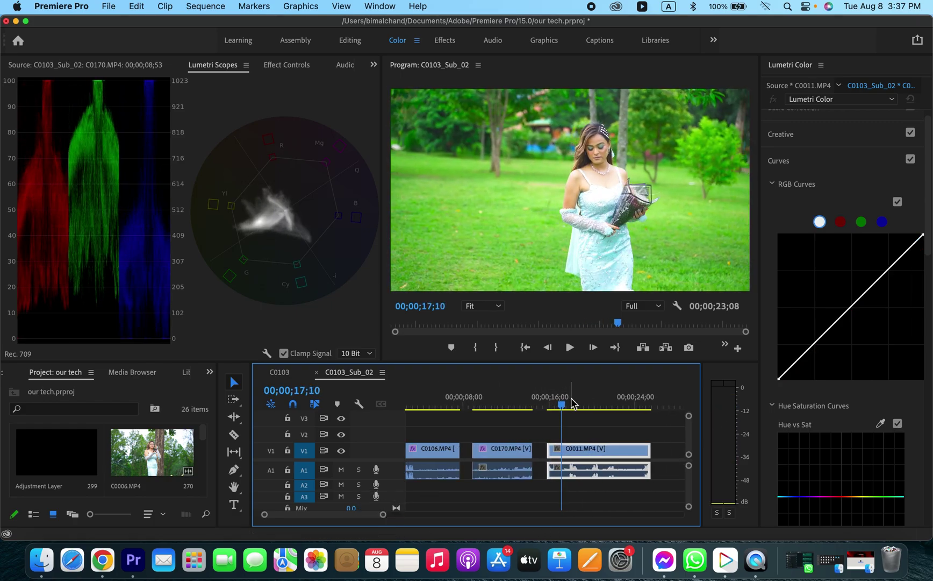
pyautogui.moveTo(572, 404); pyautogui.dragTo(584, 403)
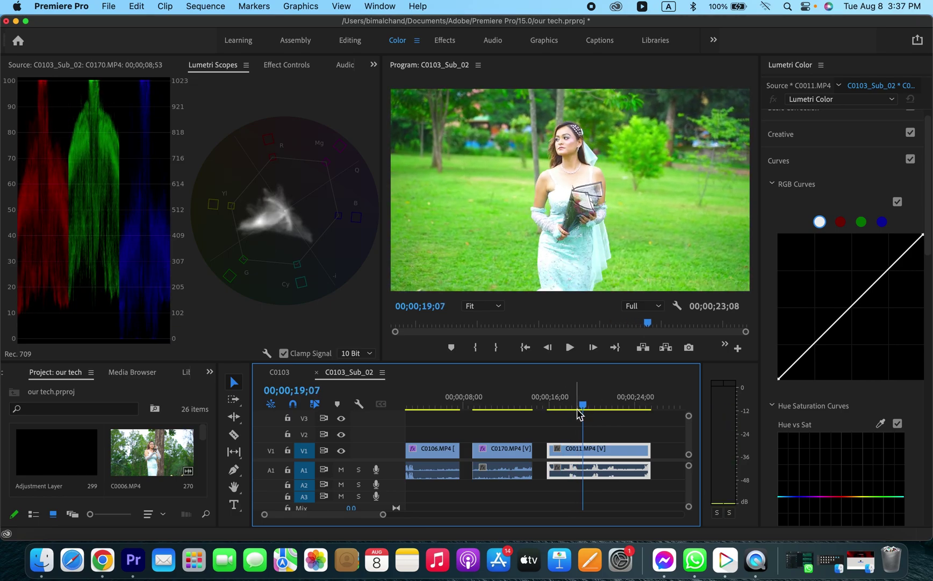
pyautogui.click(594, 403)
pyautogui.moveTo(597, 404); pyautogui.dragTo(604, 403)
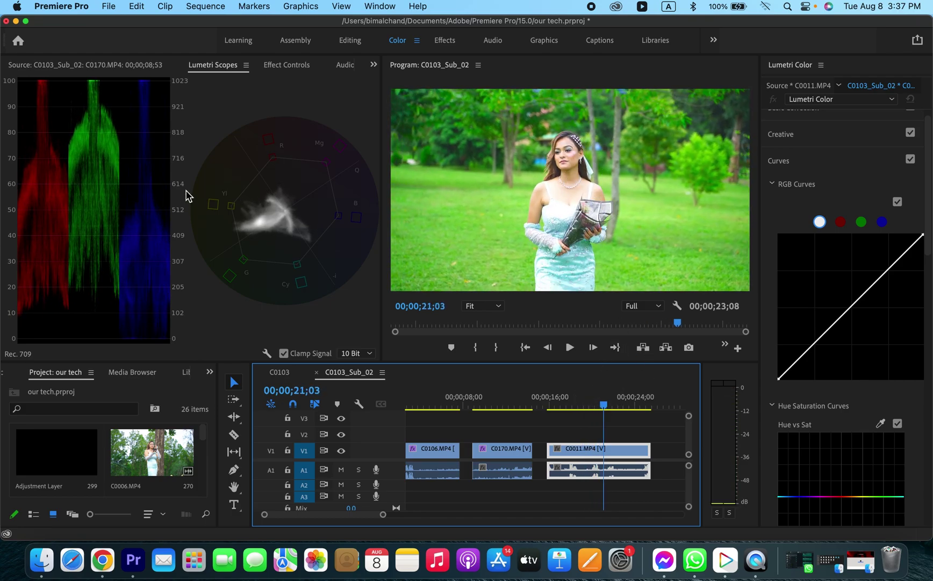
pyautogui.scroll(2, 860, 319)
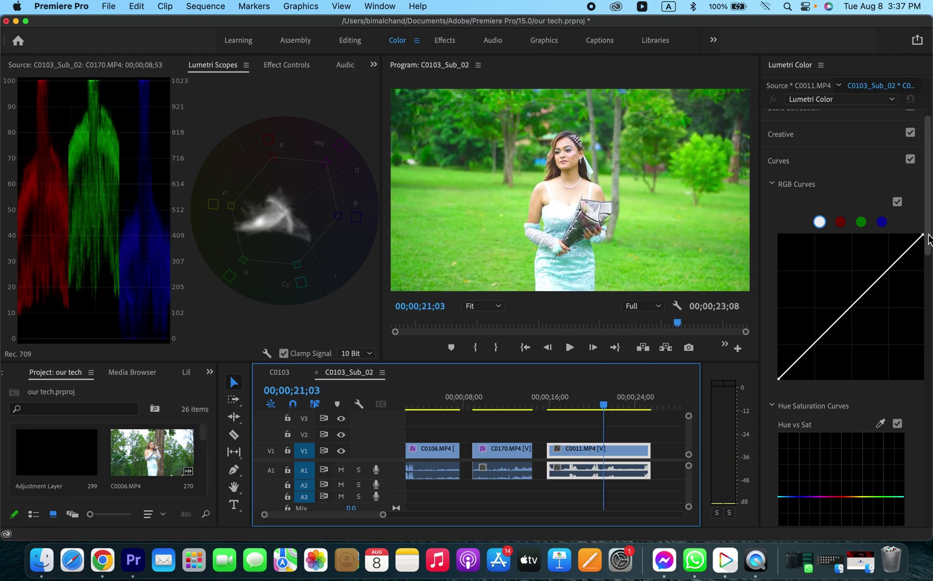
pyautogui.click(799, 124)
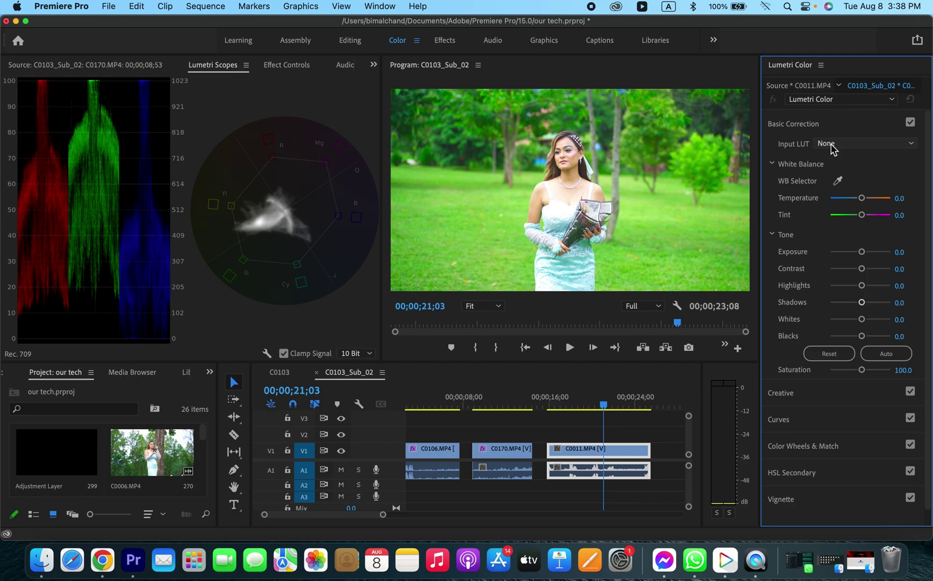
pyautogui.scroll(-1, 832, 145)
pyautogui.scroll(-1, 831, 145)
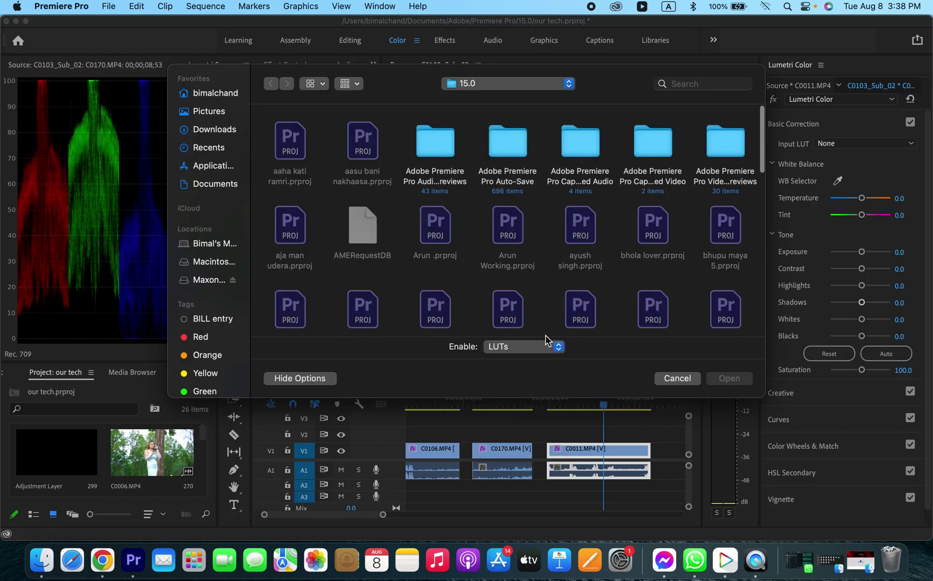
pyautogui.click(677, 379)
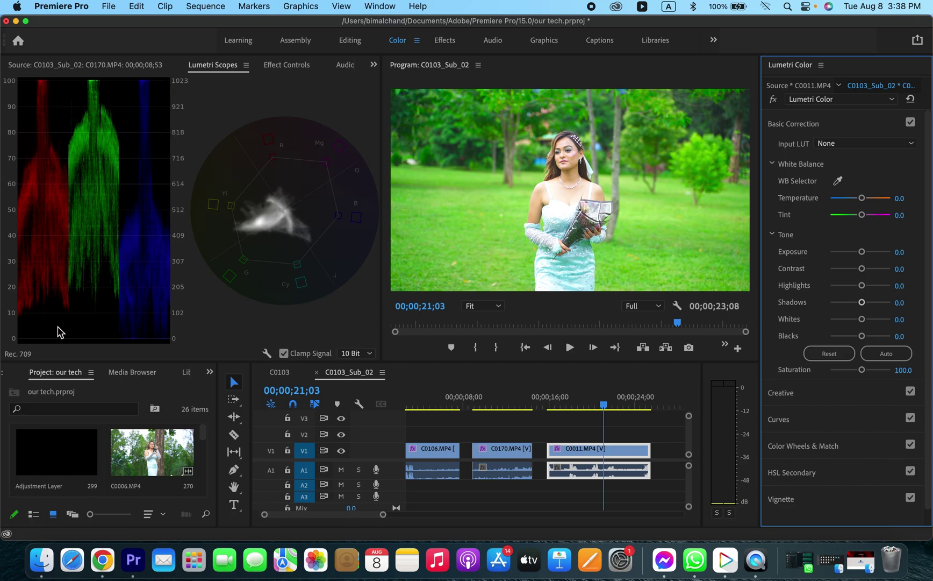
# - Set C0011.MP4's exposure to -0.4, contrast to 38.3, highlights and shadows to -23.4, whites to 6.4 and blacks to 17.0
pyautogui.moveTo(862, 256); pyautogui.dragTo(858, 257)
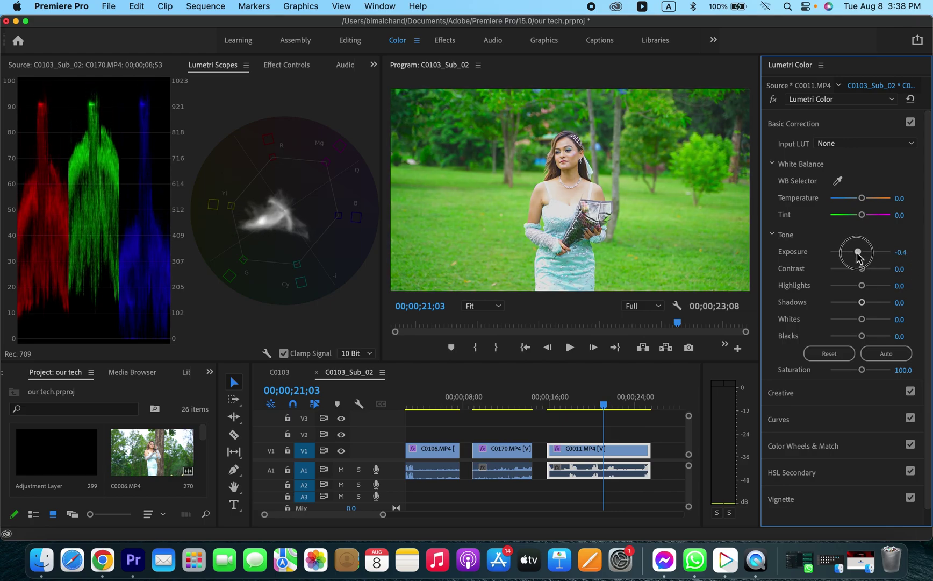
pyautogui.moveTo(863, 271); pyautogui.dragTo(853, 303)
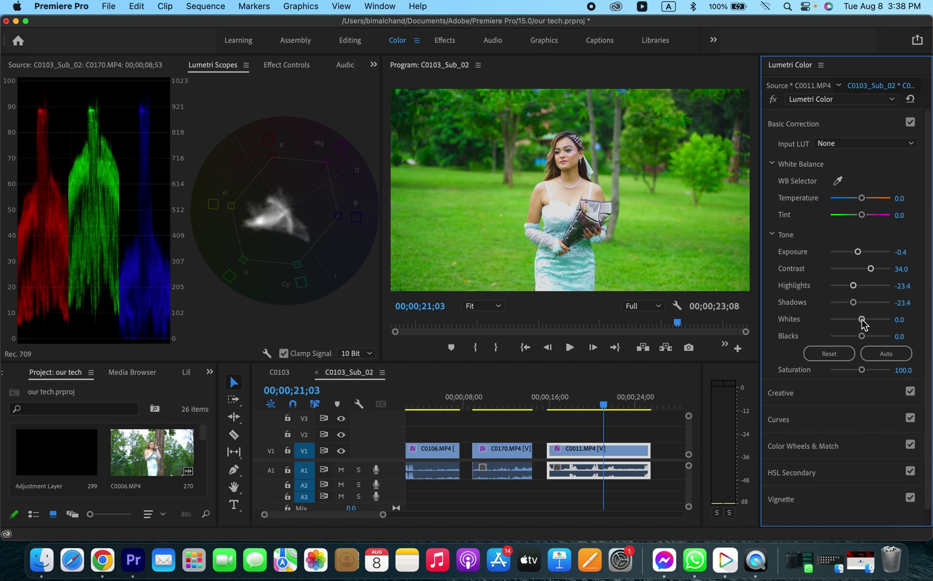
pyautogui.moveTo(863, 319); pyautogui.dragTo(862, 323)
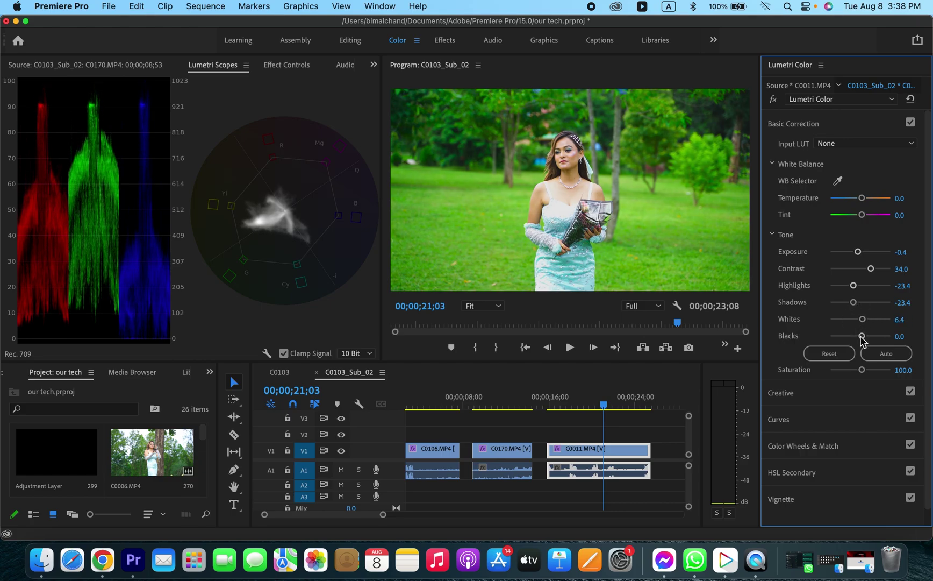
pyautogui.moveTo(861, 337); pyautogui.dragTo(866, 337)
pyautogui.moveTo(873, 269); pyautogui.dragTo(871, 270)
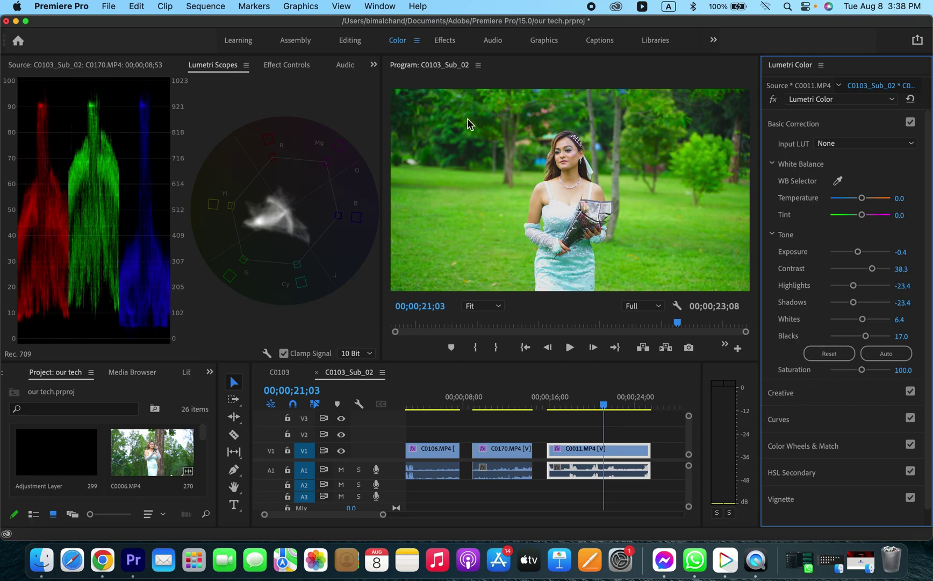
# - Compare C0011.MP4 with and without its Lumetri Color tone adjustments
pyautogui.click(774, 100)
pyautogui.click(774, 100)
pyautogui.click(774, 100)
pyautogui.click(774, 100)
# - Draw a small closed triangular opacity mask on the woman's cheek in C0011.MP4 at 00;00;20;53, viewed at 200%
pyautogui.click(285, 65)
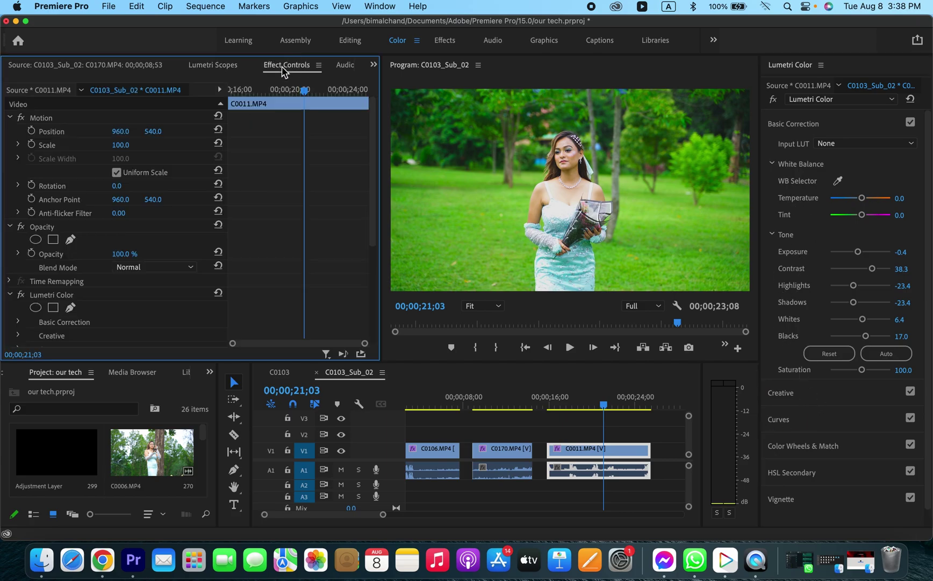
pyautogui.click(70, 240)
pyautogui.click(410, 243)
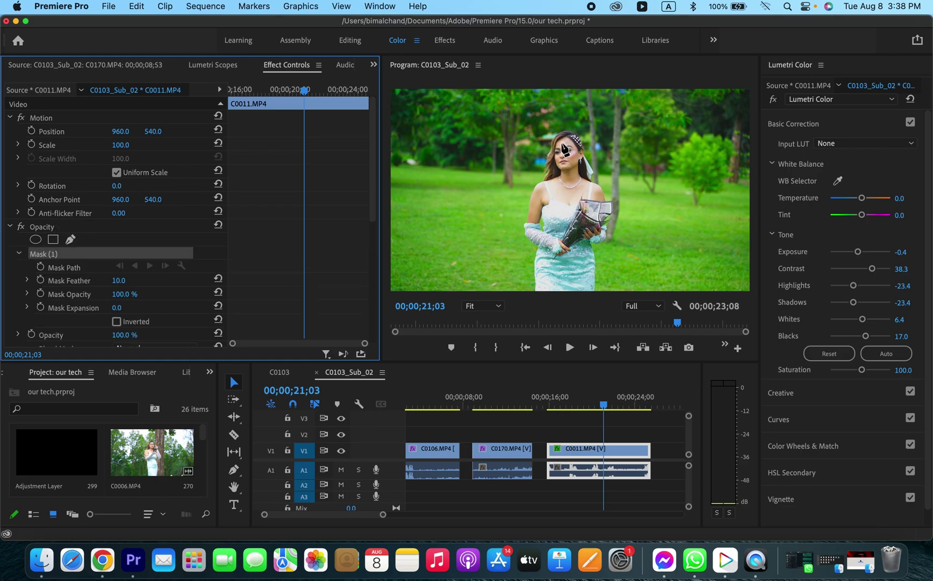
pyautogui.click(480, 306)
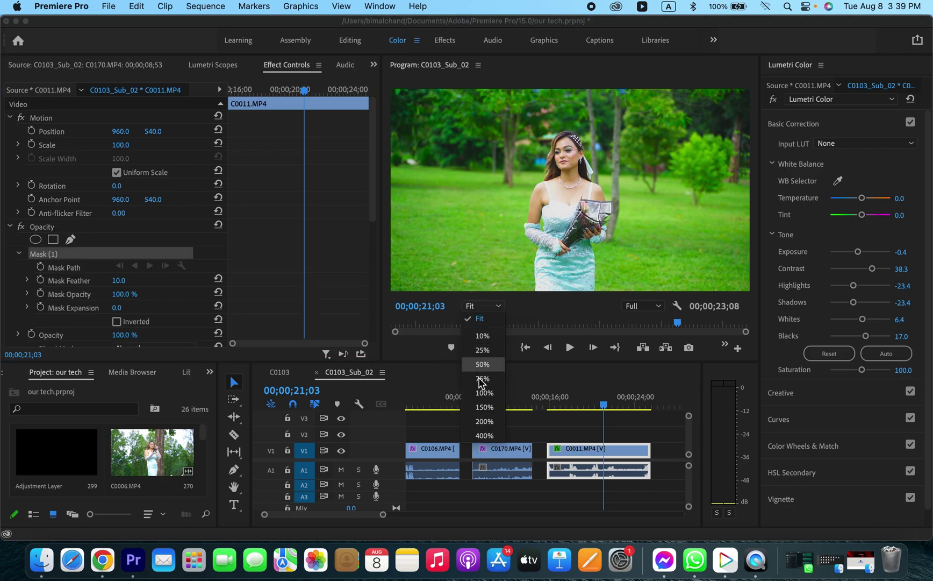
pyautogui.click(477, 421)
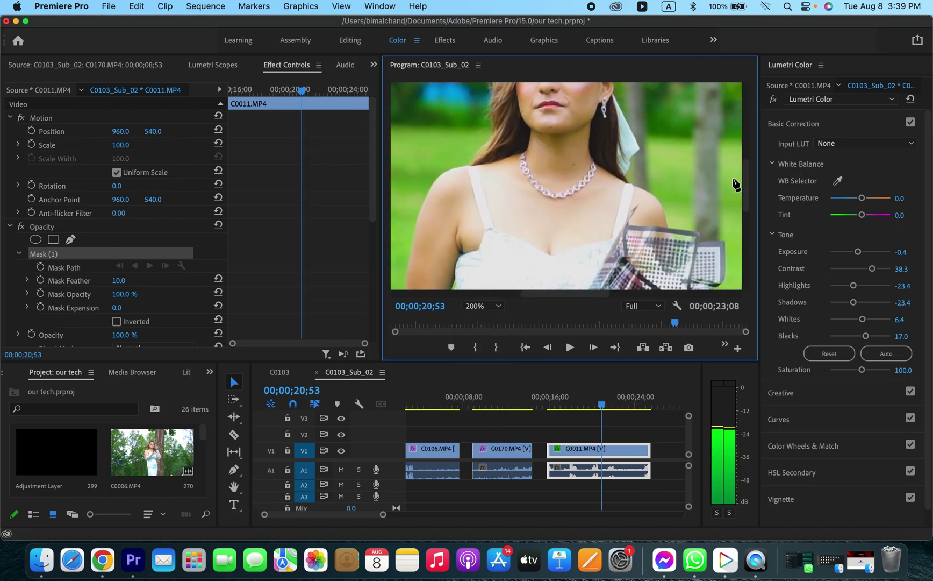
pyautogui.moveTo(750, 183); pyautogui.dragTo(750, 152)
pyautogui.click(565, 181)
pyautogui.click(577, 201)
pyautogui.click(595, 186)
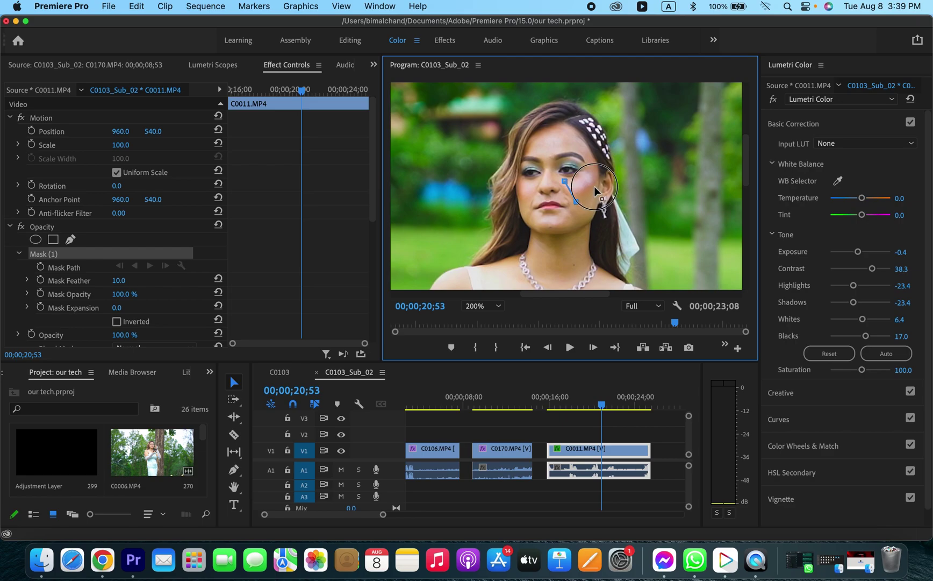
pyautogui.click(565, 181)
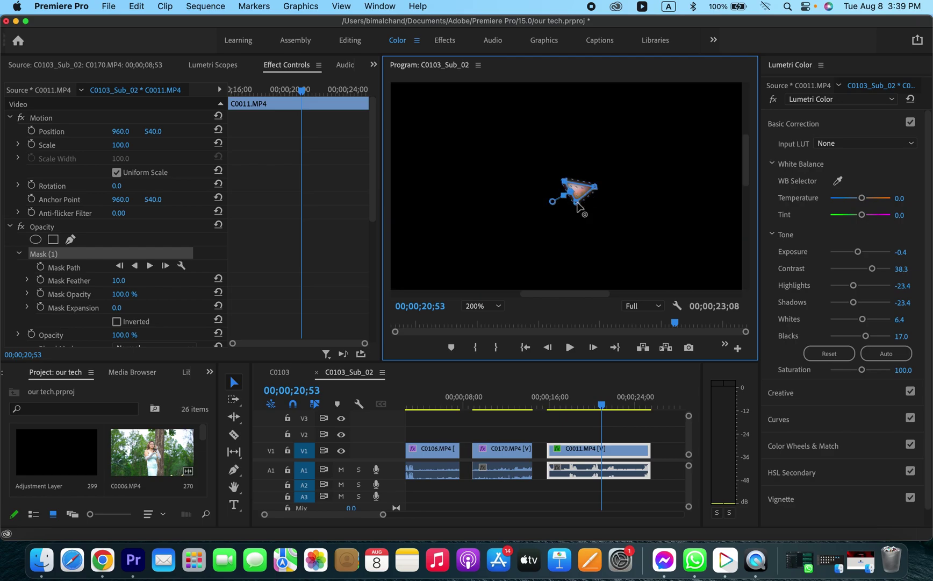
# - Set C0011.MP4's temperature to 21.3, tint to 23.4 and highlights to -36.2 against the masked skin tone on the vectorscope, and delete the mask
pyautogui.click(204, 66)
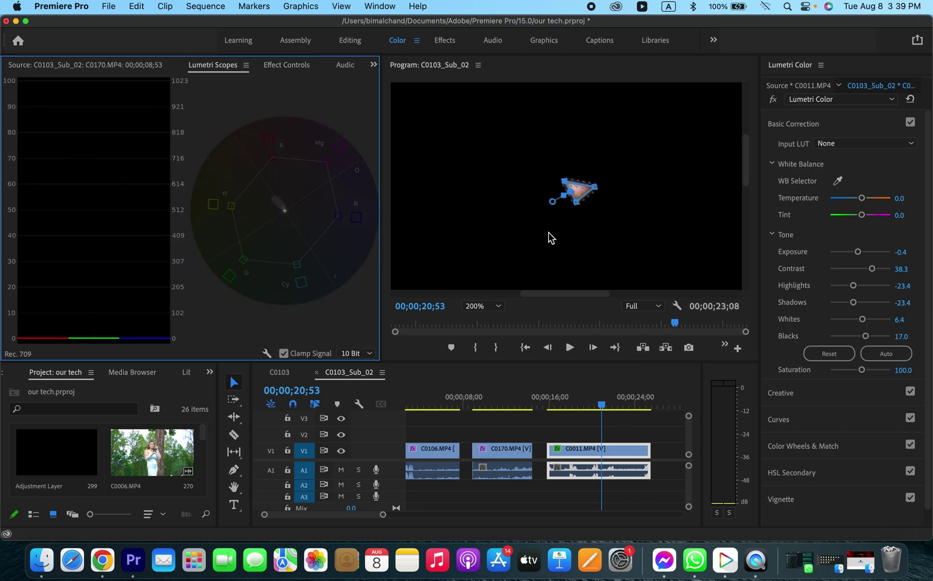
pyautogui.click(577, 205)
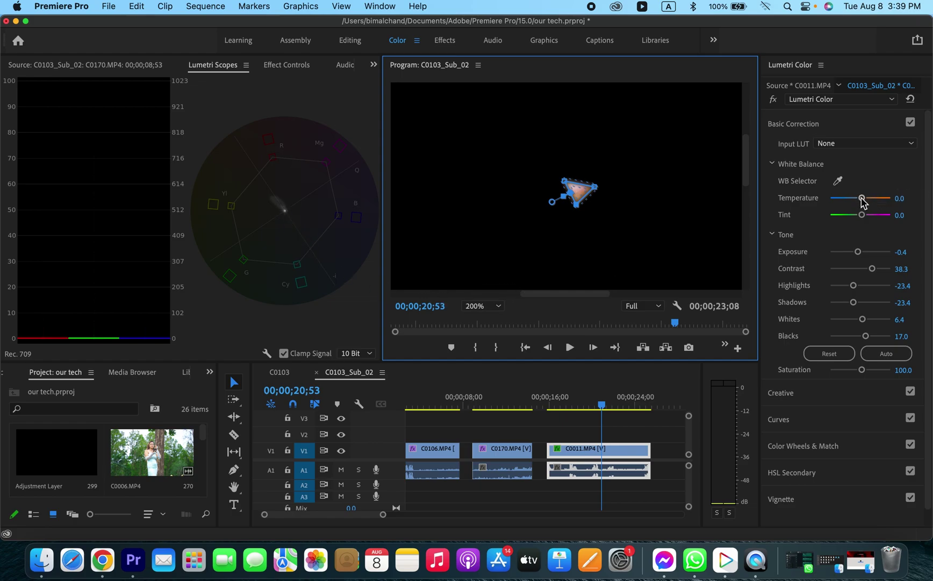
pyautogui.moveTo(862, 215)
pyautogui.mouseDown()
pyautogui.moveTo(854, 201)
pyautogui.moveTo(877, 202)
pyautogui.moveTo(867, 201)
pyautogui.mouseUp()
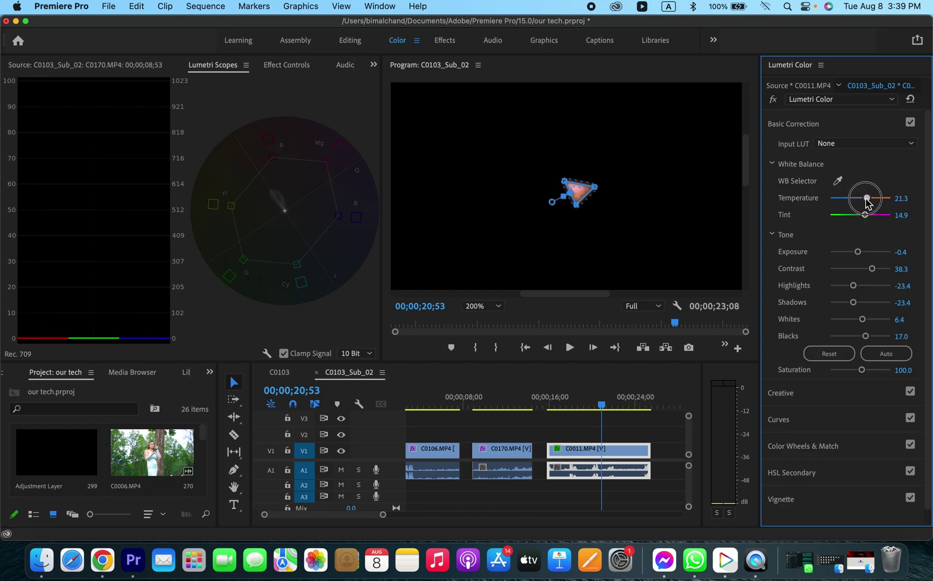
pyautogui.moveTo(867, 201); pyautogui.dragTo(861, 203)
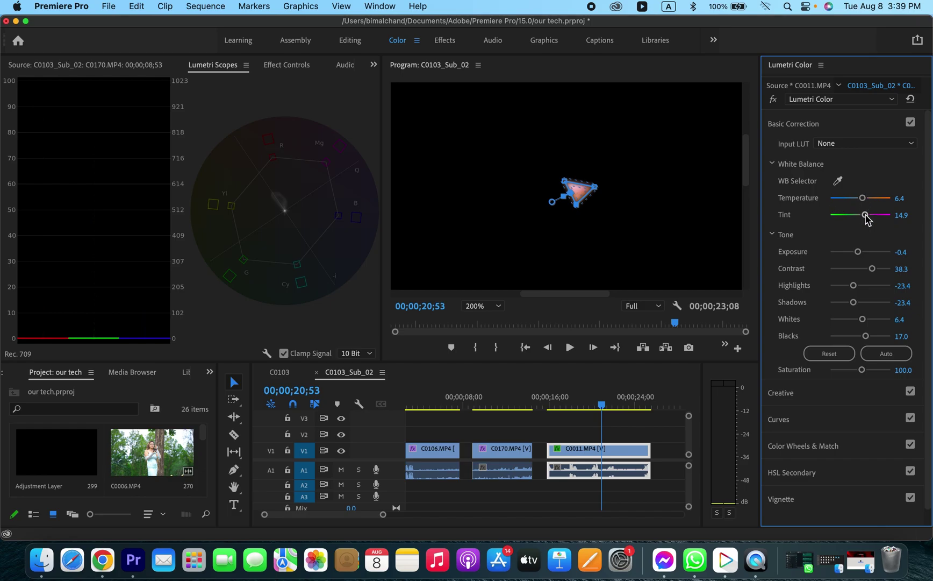
pyautogui.moveTo(865, 215); pyautogui.dragTo(867, 215)
pyautogui.moveTo(863, 198); pyautogui.dragTo(867, 200)
pyautogui.moveTo(854, 286)
pyautogui.mouseDown()
pyautogui.moveTo(832, 289)
pyautogui.moveTo(850, 290)
pyautogui.mouseUp()
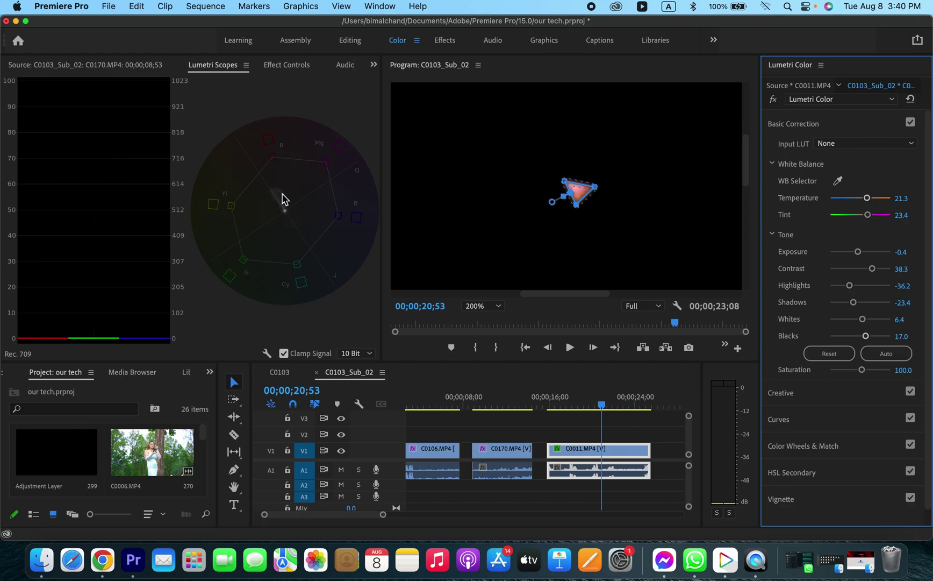
pyautogui.click(294, 65)
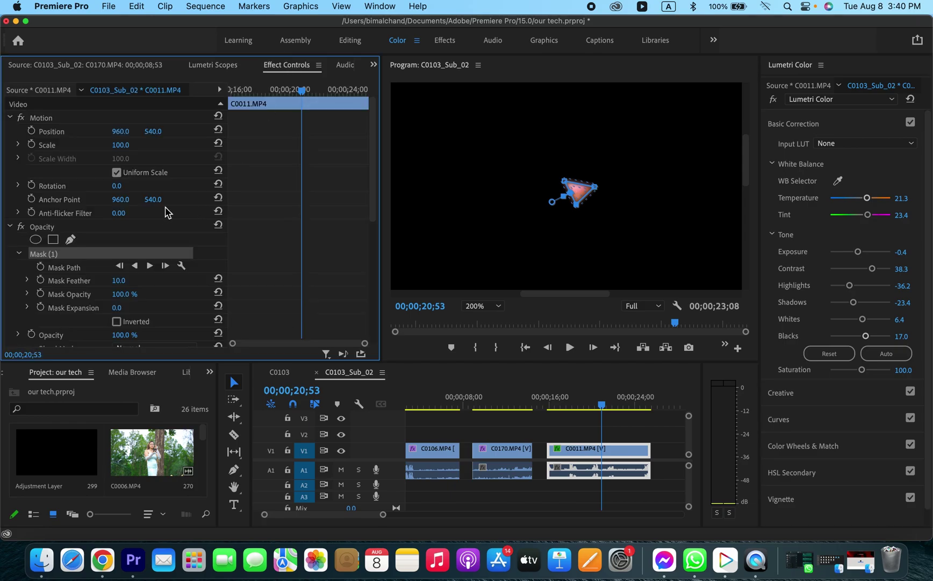
pyautogui.press('Delete')
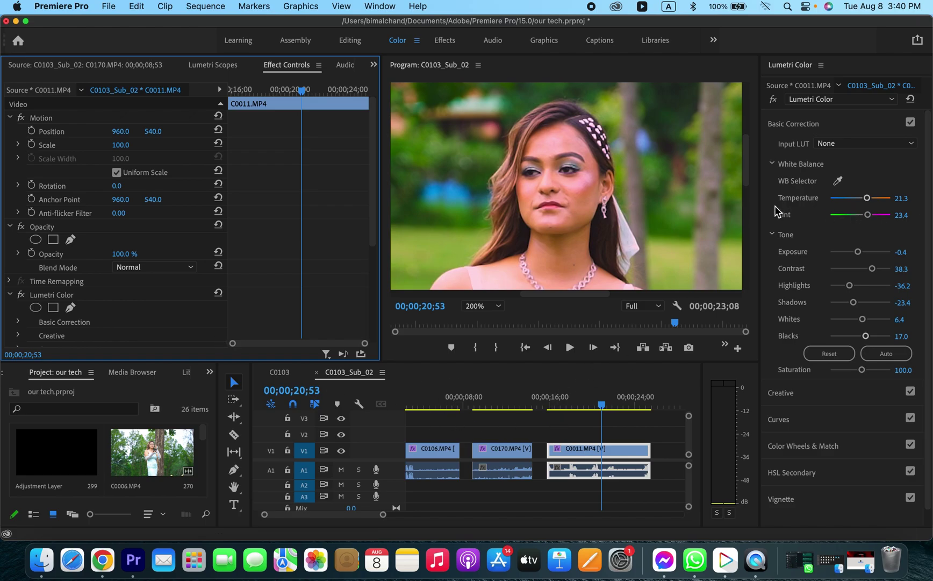
# - Set C0011.MP4's temperature to 12.0 and tint to 21.3, and check the fitted frame full screen
pyautogui.moveTo(868, 197); pyautogui.dragTo(865, 210)
pyautogui.click(866, 198)
pyautogui.moveTo(866, 198); pyautogui.dragTo(864, 198)
pyautogui.click(902, 198)
pyautogui.write('12')
pyautogui.press('Return')
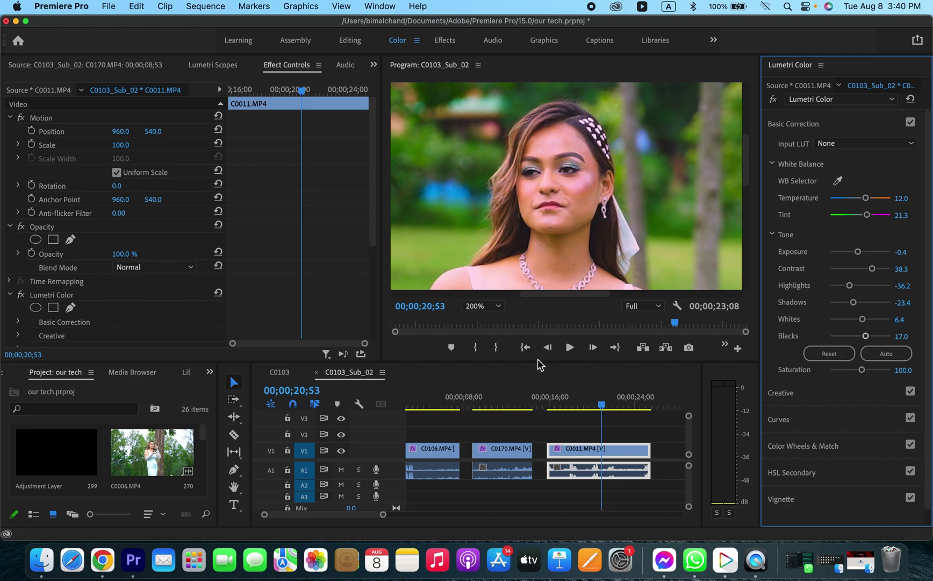
pyautogui.click(483, 306)
pyautogui.click(490, 324)
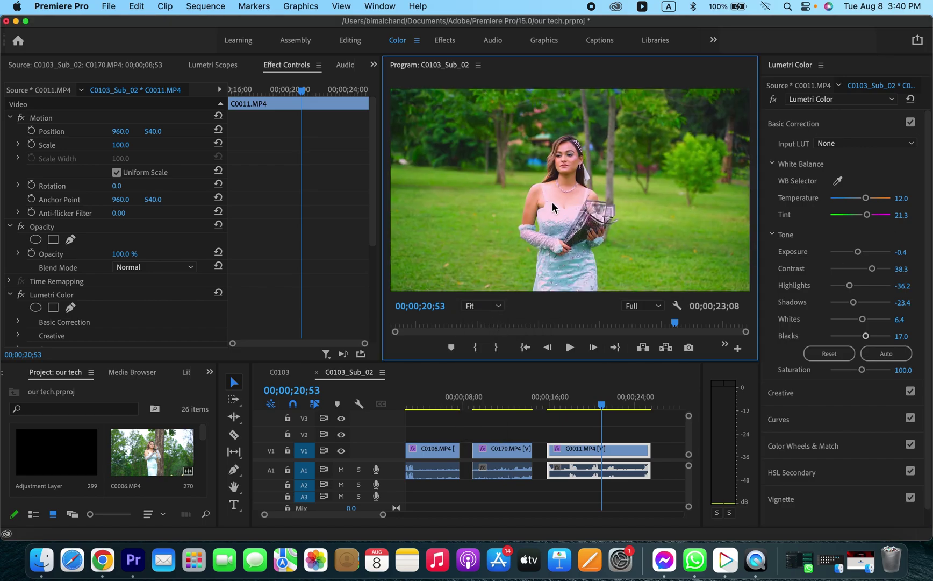
pyautogui.hotkey('ctrl', '`')
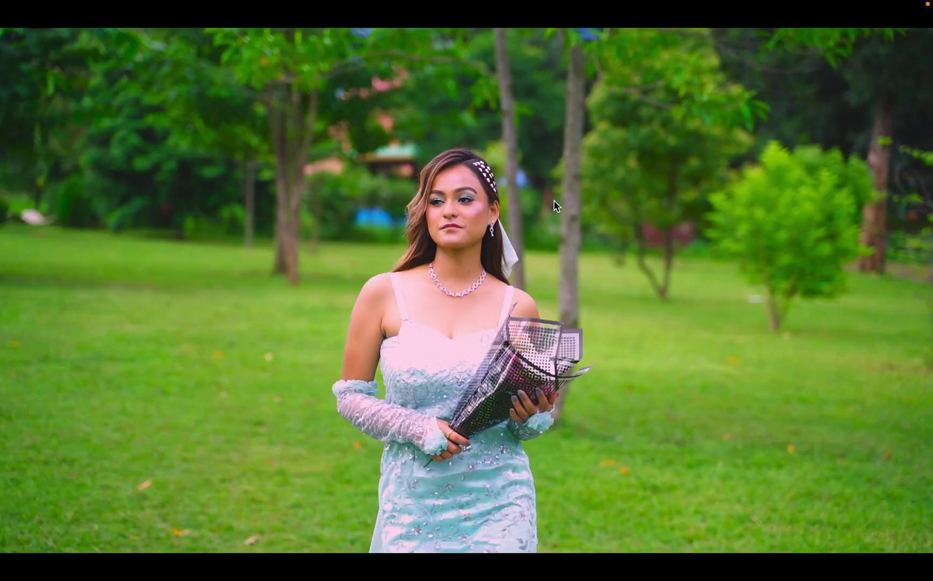
pyautogui.hotkey('ctrl', '`')
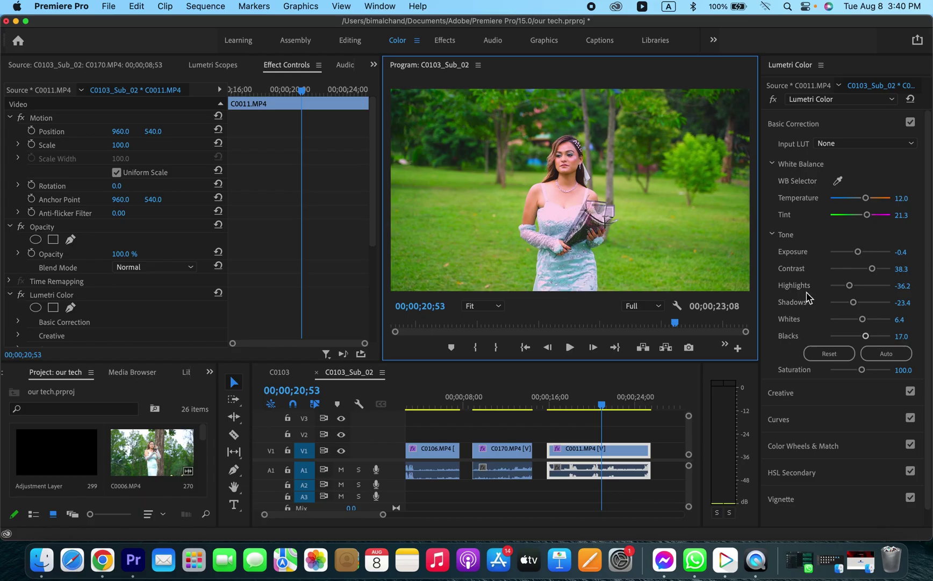
# - Set C0011.MP4's highlights to -72.3, exposure to -0.9 and shadows to -38.3, checking the frame full screen in between
pyautogui.moveTo(849, 286); pyautogui.dragTo(844, 290)
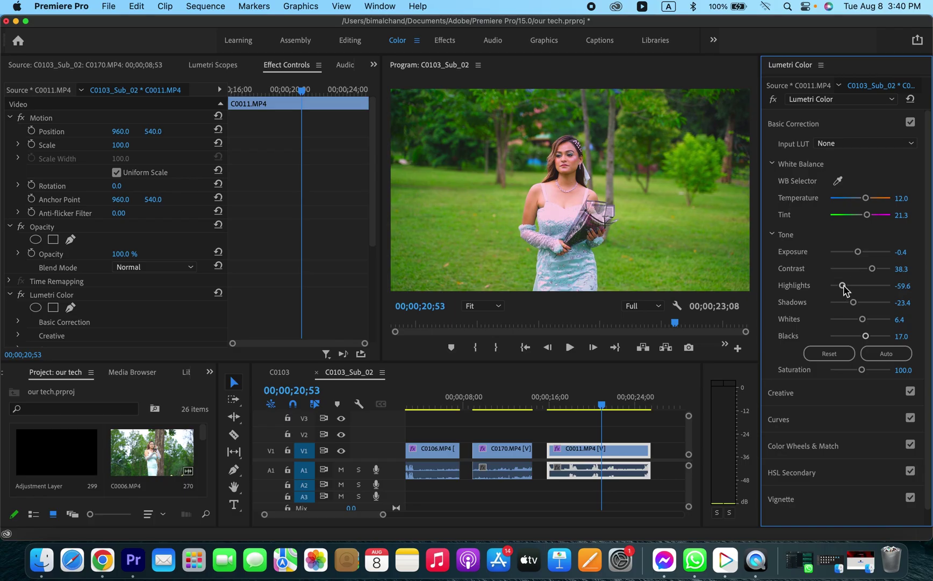
pyautogui.hotkey('ctrl', '`')
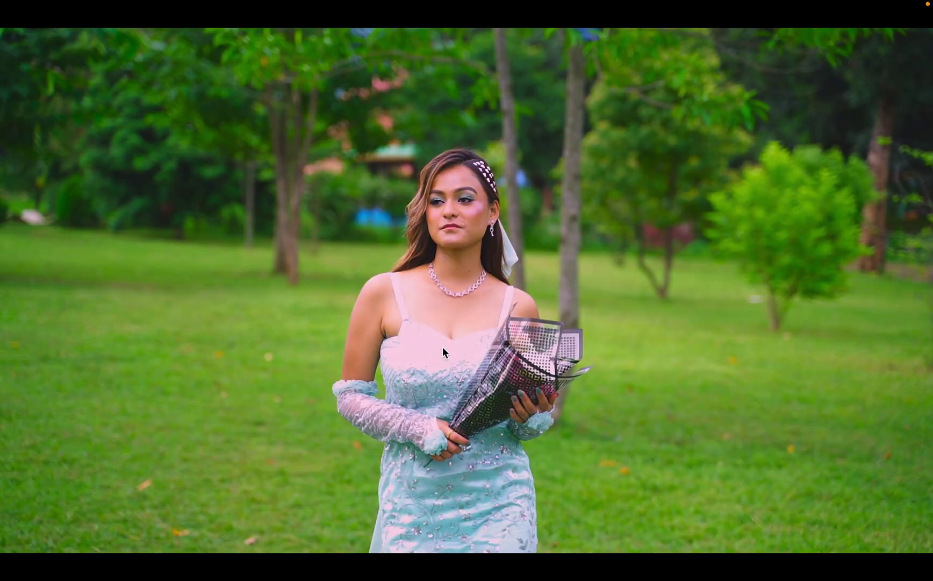
pyautogui.hotkey('ctrl', '`')
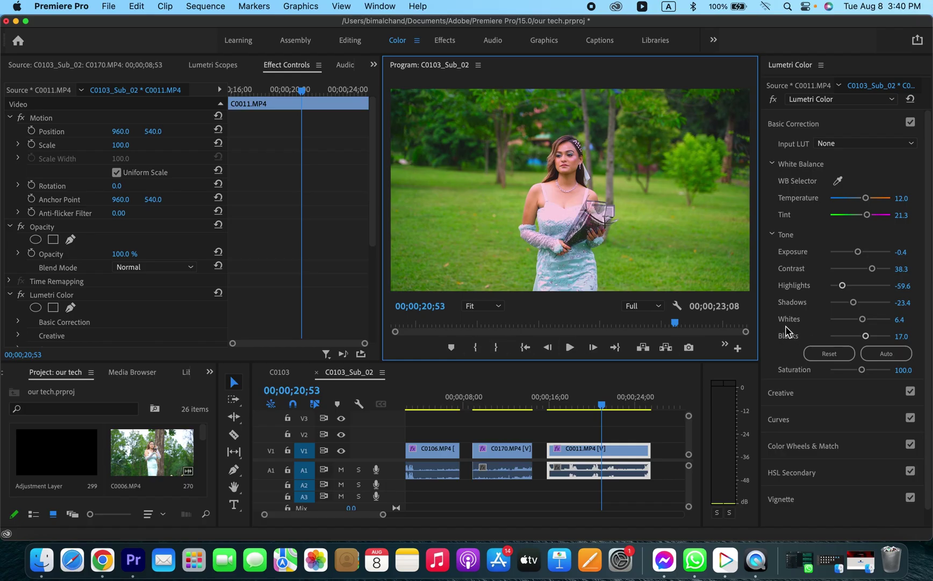
pyautogui.moveTo(841, 286); pyautogui.dragTo(838, 284)
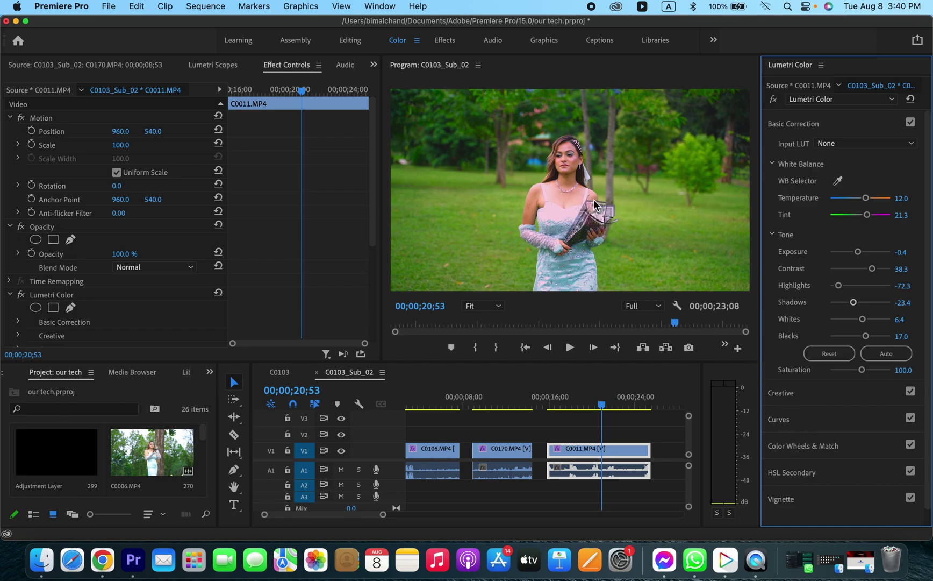
pyautogui.moveTo(859, 255); pyautogui.dragTo(854, 256)
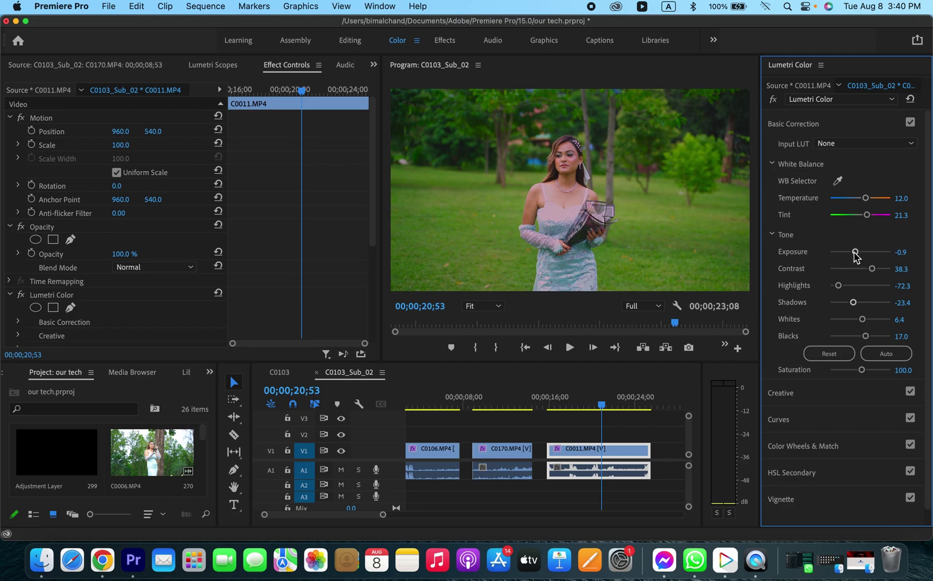
pyautogui.moveTo(854, 302); pyautogui.dragTo(849, 304)
# - Compare C0011.MP4 with and without its Lumetri Color correction at 00;00;19;39, with the scopes displayed
pyautogui.click(205, 65)
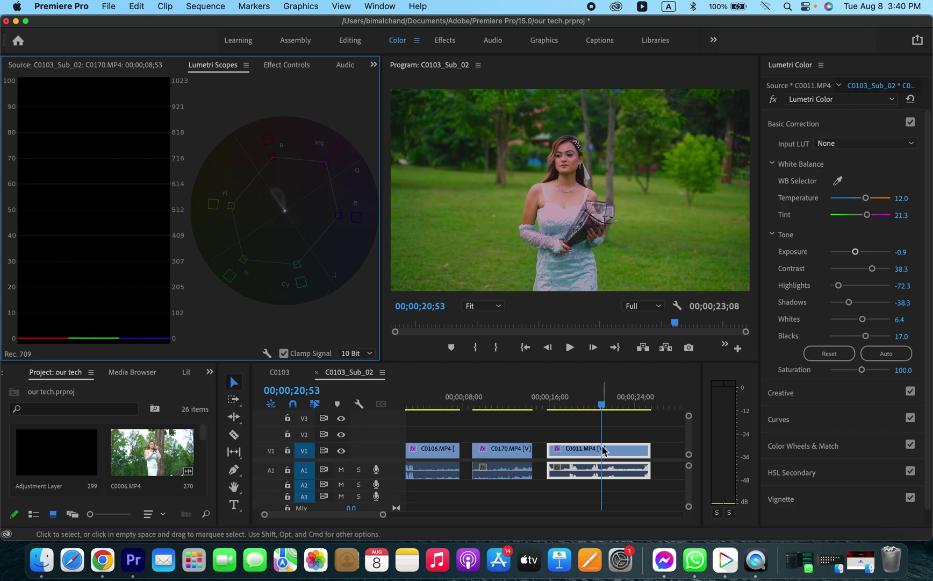
pyautogui.moveTo(602, 403)
pyautogui.mouseDown()
pyautogui.moveTo(573, 399)
pyautogui.moveTo(588, 404)
pyautogui.mouseUp()
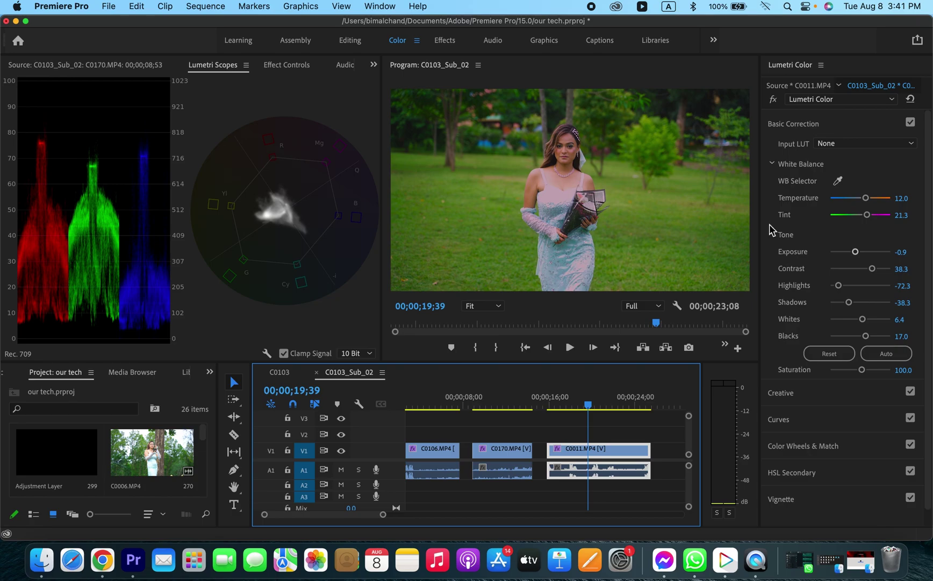
pyautogui.click(773, 99)
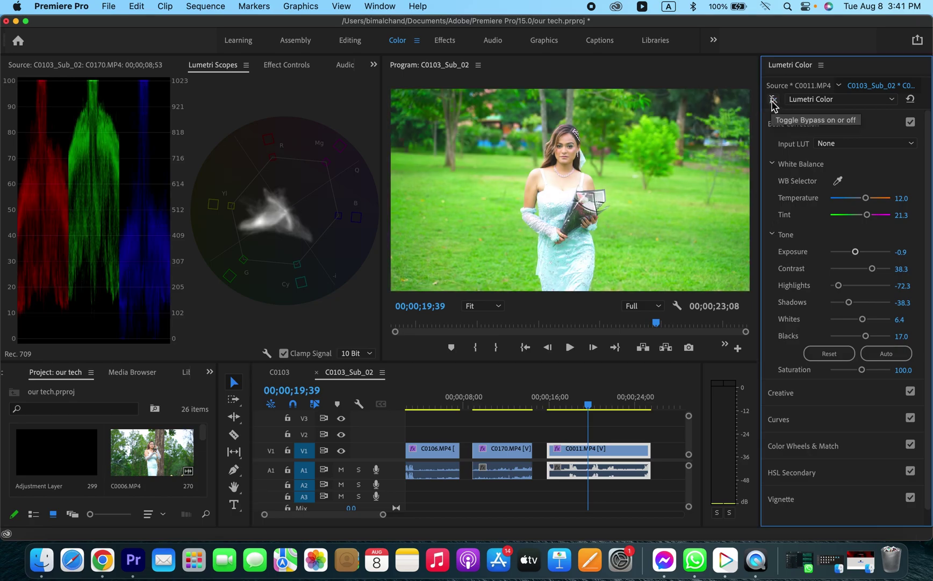
pyautogui.click(773, 100)
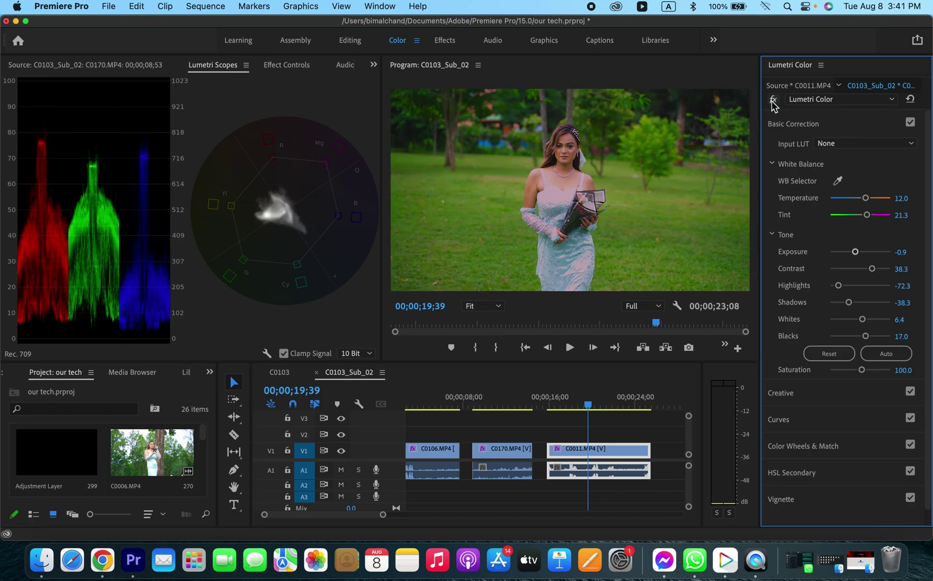
pyautogui.click(773, 100)
pyautogui.click(774, 100)
pyautogui.click(773, 99)
pyautogui.click(774, 99)
pyautogui.click(773, 99)
pyautogui.click(773, 100)
pyautogui.click(773, 100)
# - Review the corrected C0011.MP4 between 00;00;16;56 and 00;00;20;16, and return to C0106.MP4 at 00;00;04;59
pyautogui.click(582, 404)
pyautogui.moveTo(583, 404); pyautogui.dragTo(562, 404)
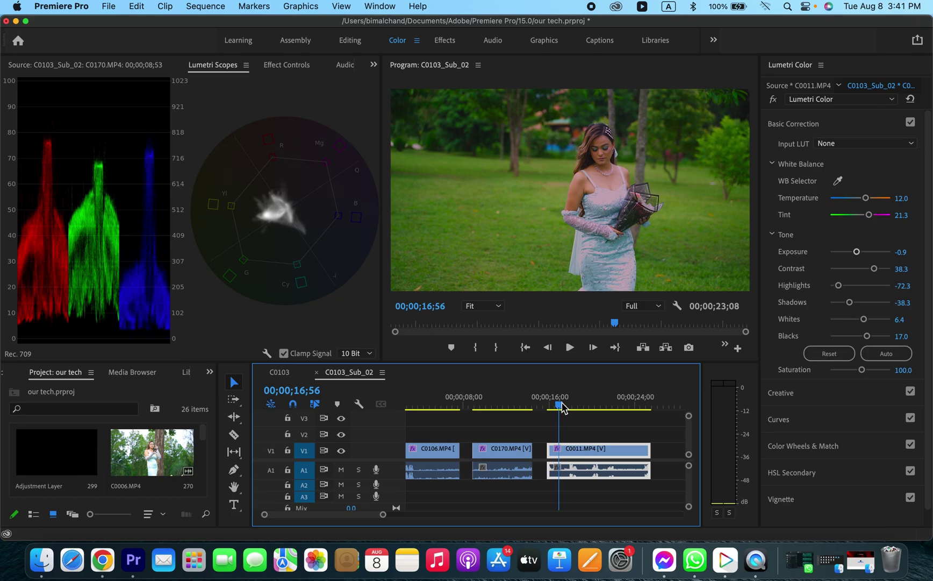
pyautogui.moveTo(562, 408); pyautogui.dragTo(598, 427)
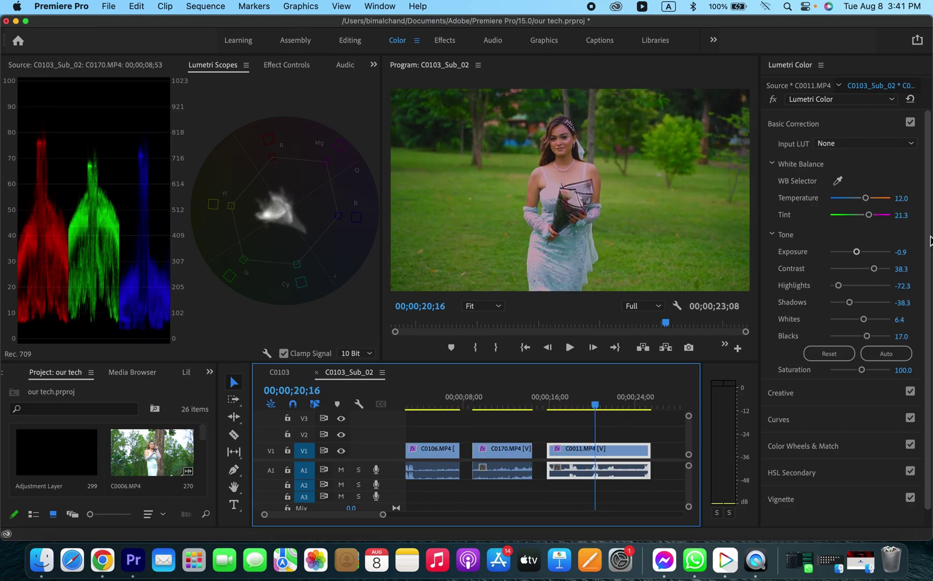
pyautogui.scroll(-1, 855, 386)
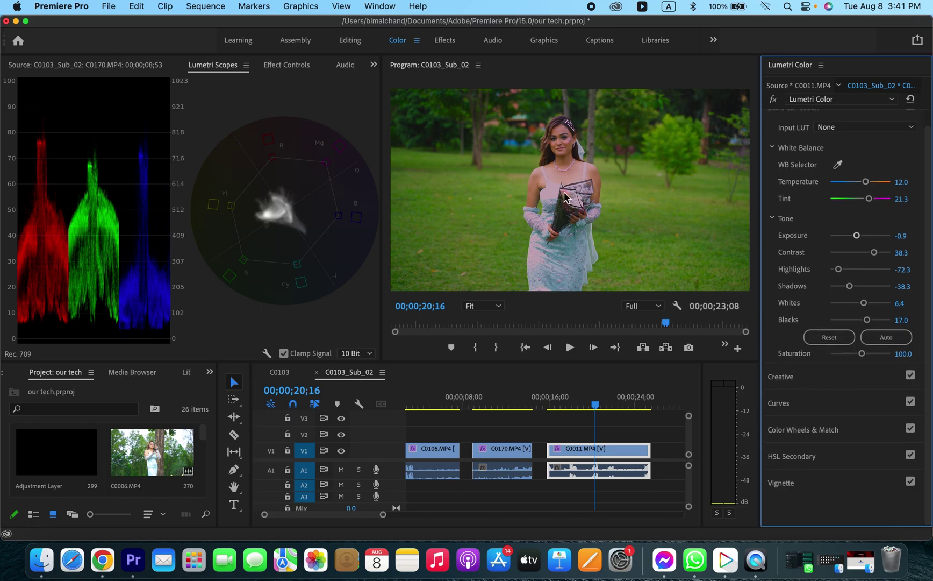
pyautogui.moveTo(594, 404); pyautogui.dragTo(434, 421)
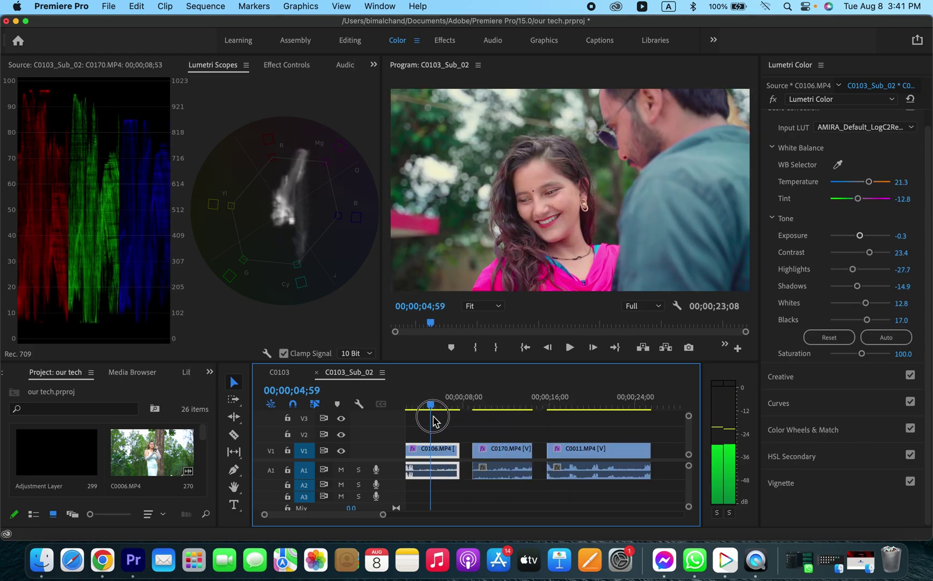
# - Examine C0106.MP4's Basic Correction, Creative and Curves settings, and move to 00;00;06;08 in the clip
pyautogui.scroll(1, 801, 167)
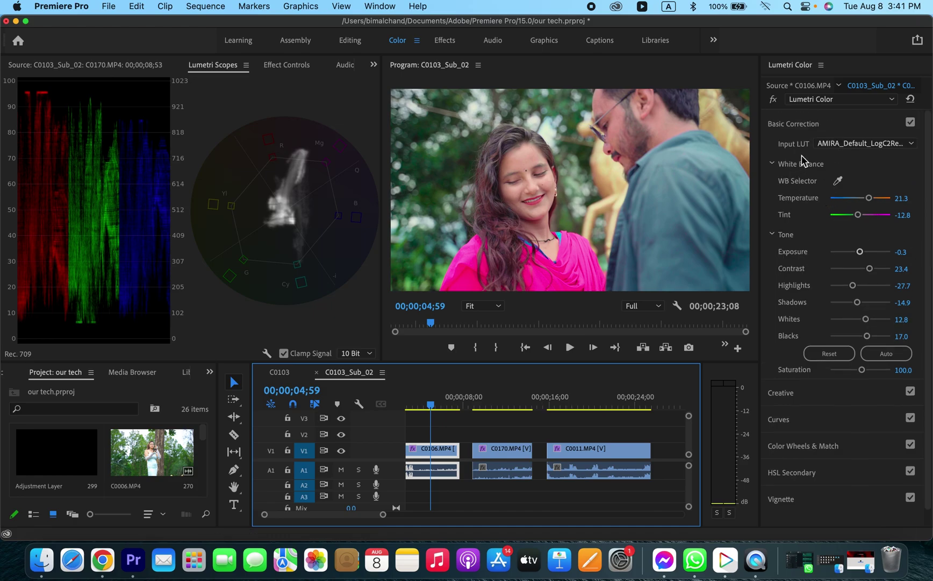
pyautogui.click(792, 125)
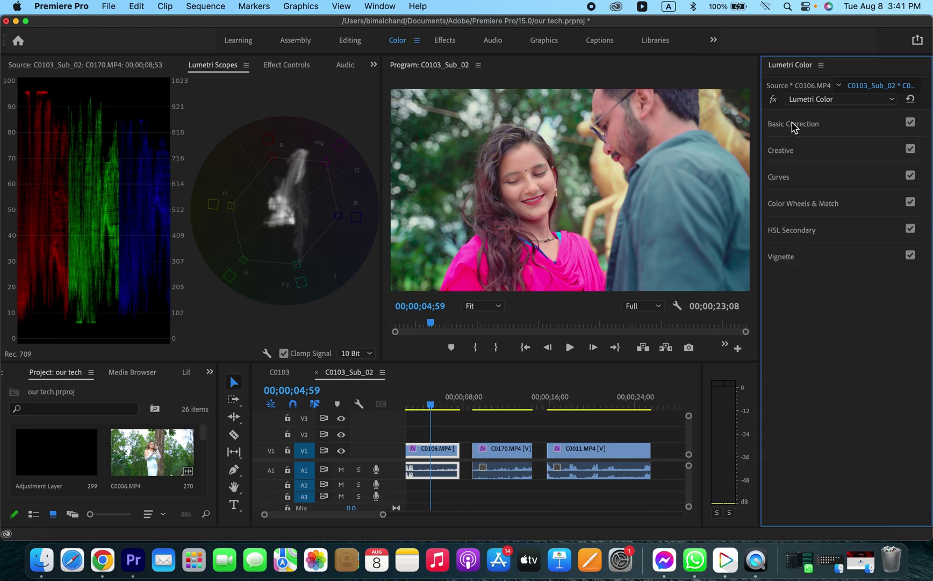
pyautogui.click(791, 125)
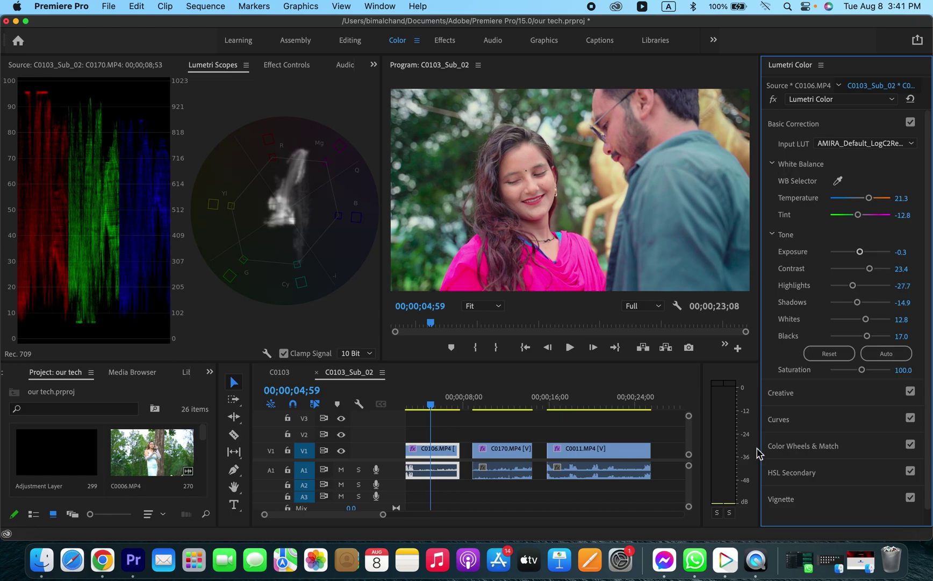
pyautogui.click(781, 392)
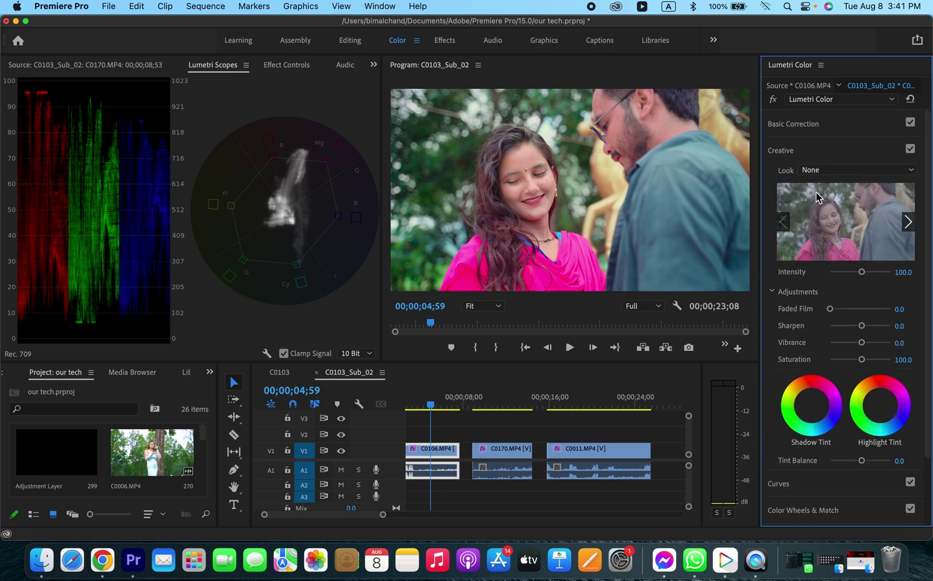
pyautogui.scroll(-3, 806, 456)
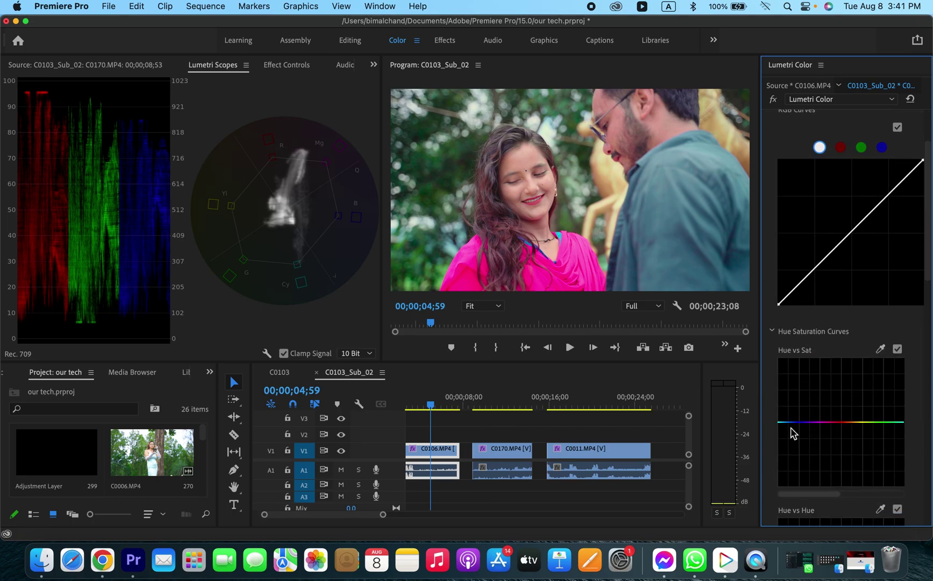
pyautogui.scroll(3, 796, 323)
pyautogui.click(783, 175)
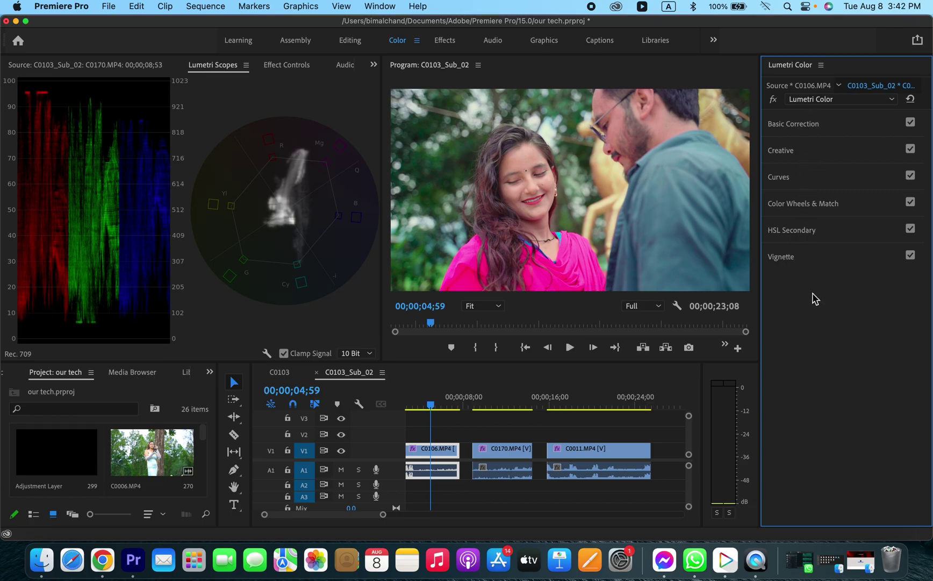
pyautogui.click(790, 124)
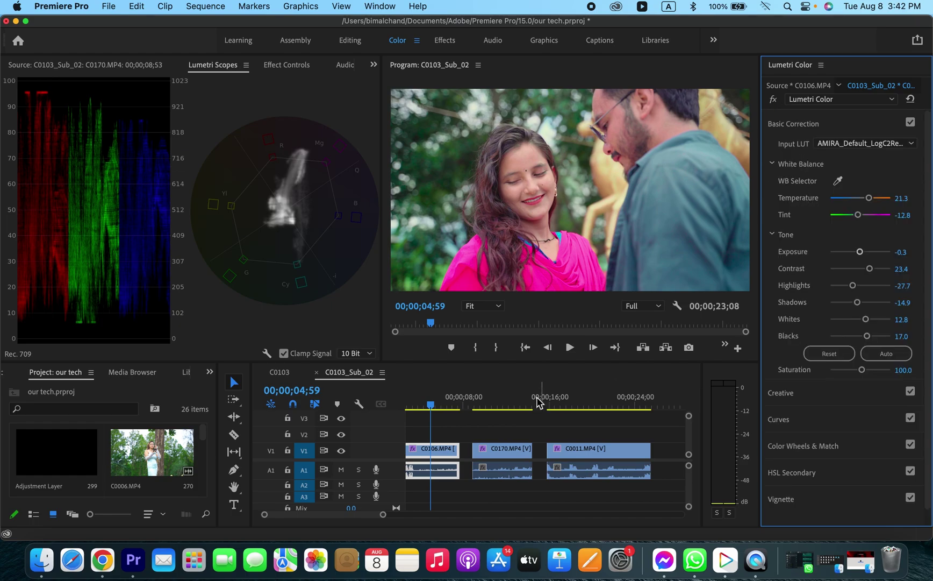
pyautogui.moveTo(430, 404)
pyautogui.mouseDown()
pyautogui.moveTo(571, 411)
pyautogui.moveTo(422, 408)
pyautogui.moveTo(444, 408)
pyautogui.mouseUp()
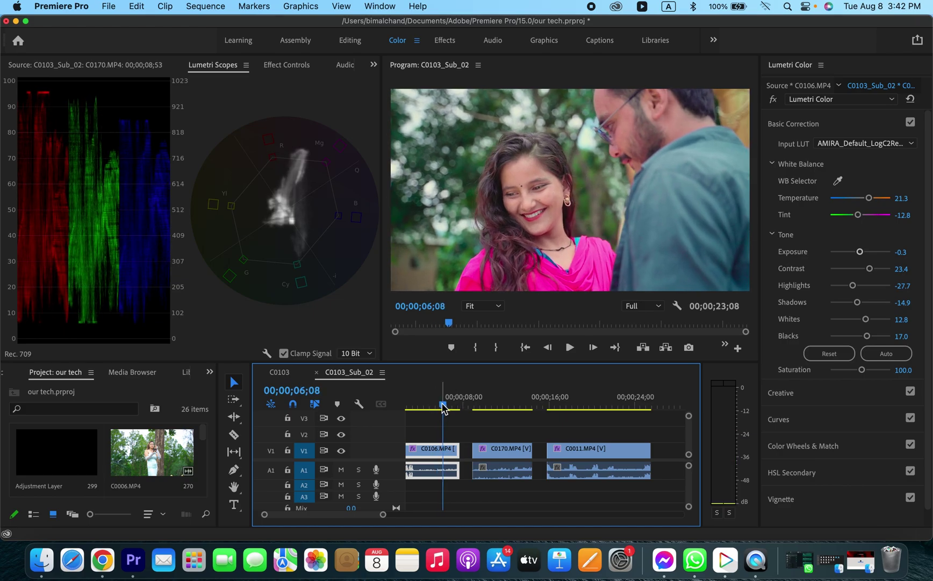